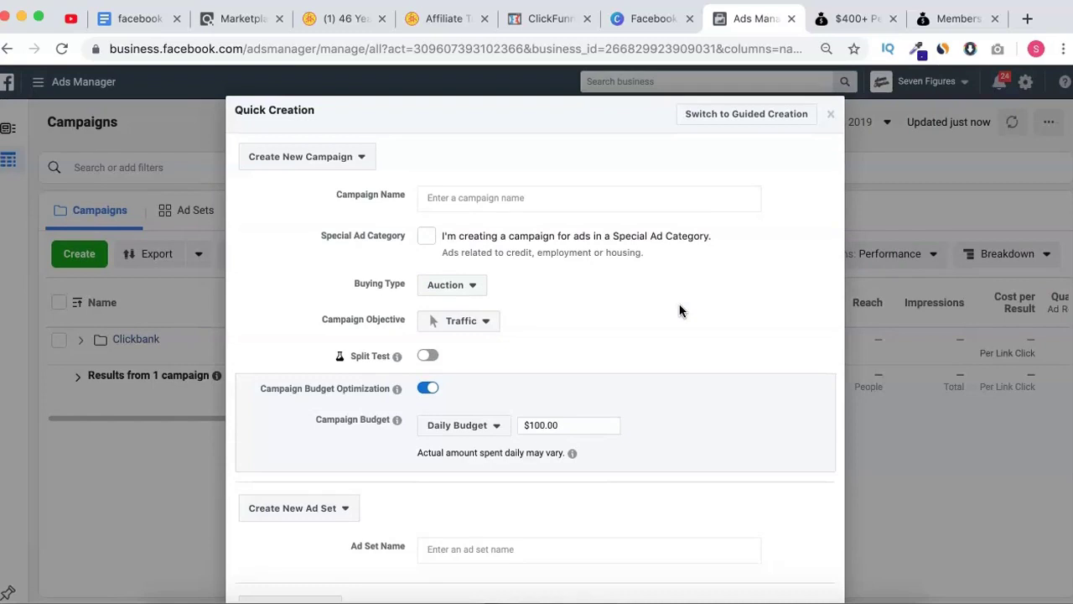
scroll(680, 307, down, 5)
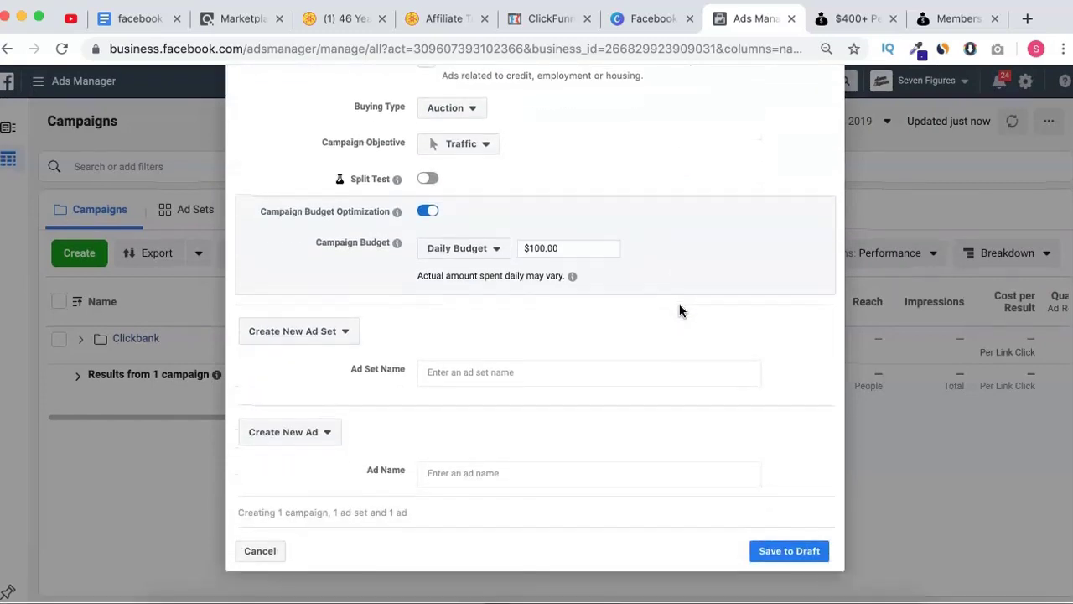
scroll(680, 307, up, 4)
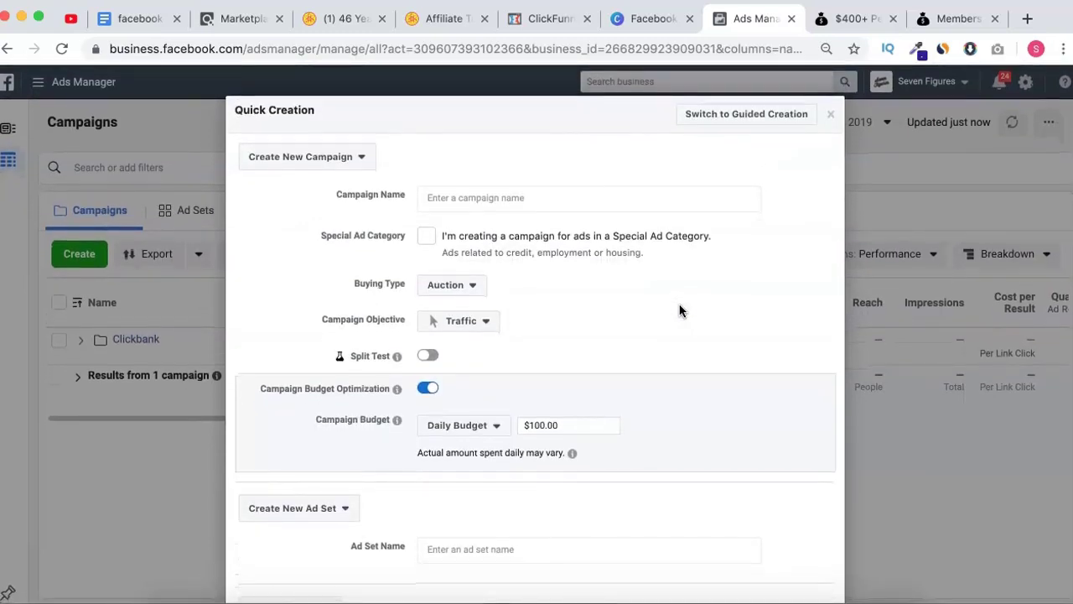
scroll(679, 310, up, 1)
scroll(679, 310, down, 4)
scroll(679, 310, up, 5)
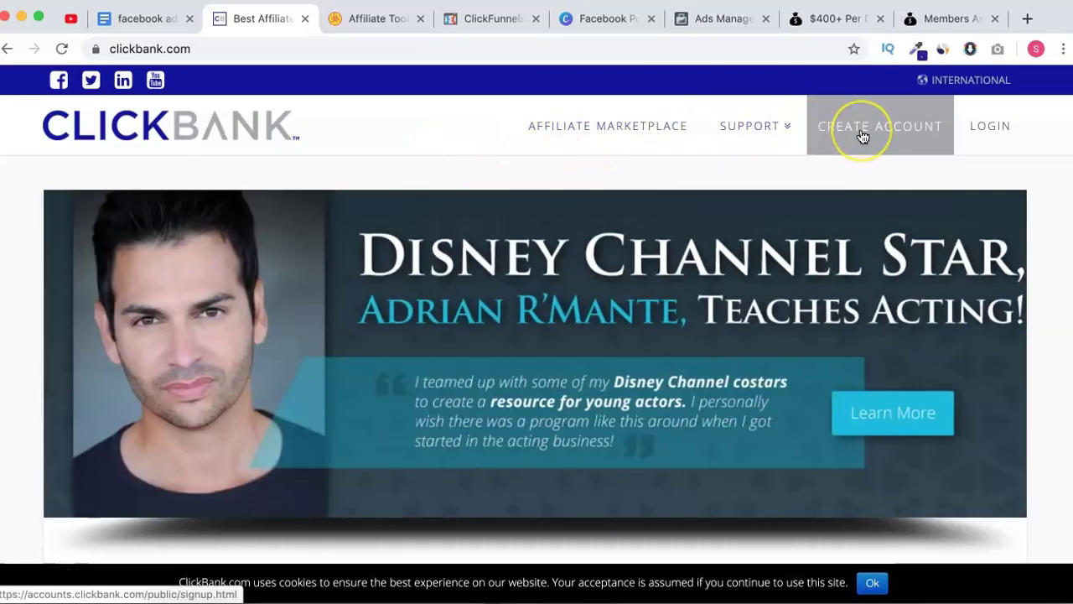
Open ClickBank's account sign-up form in a separate tab, look over its personal information fields, and close it
super+click(861, 135)
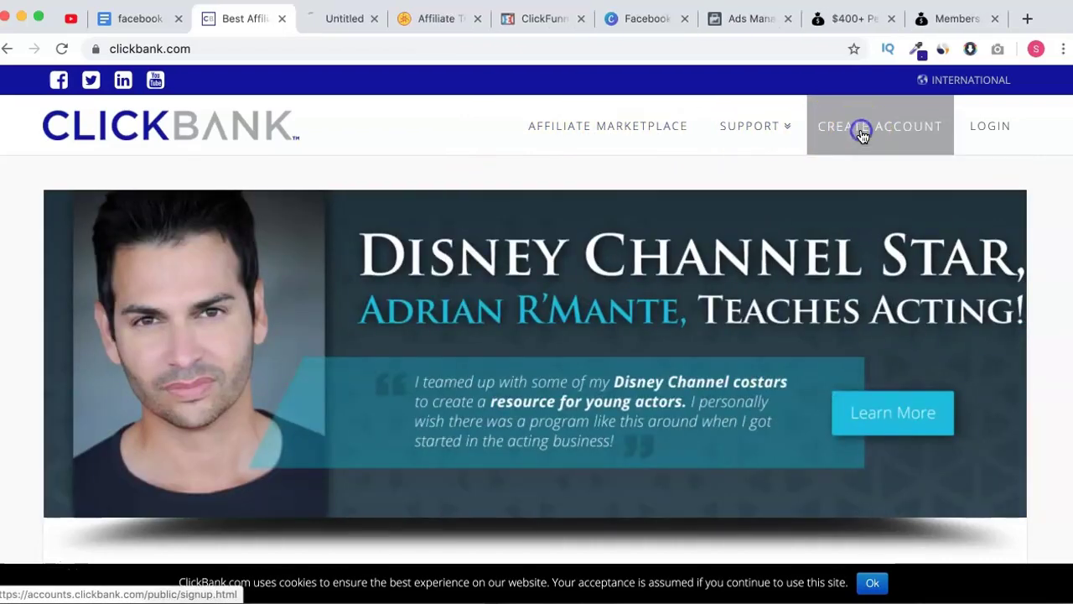
click(340, 20)
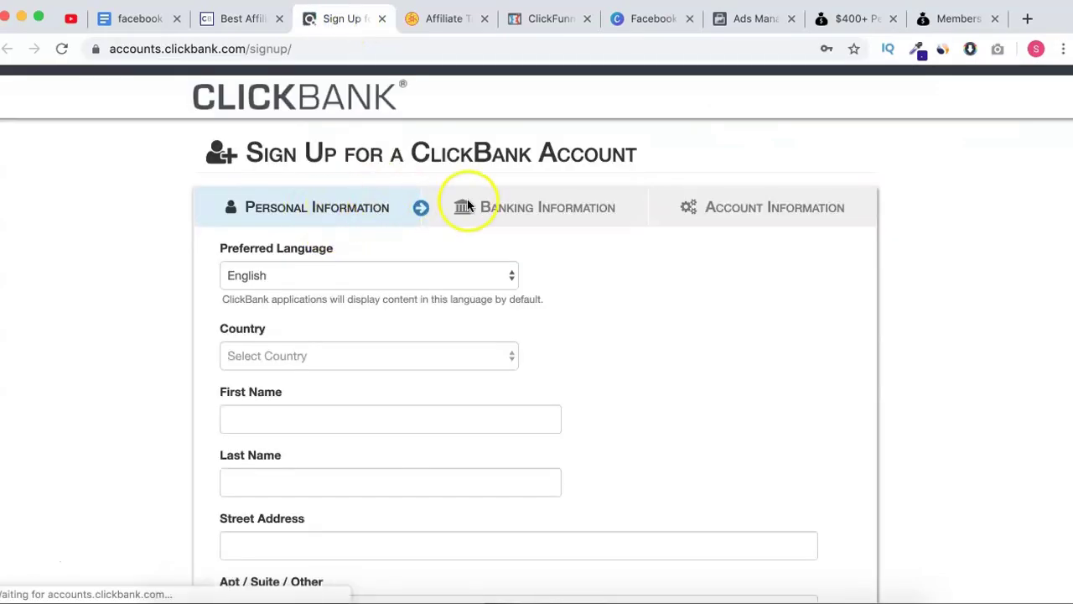
scroll(476, 320, down, 5)
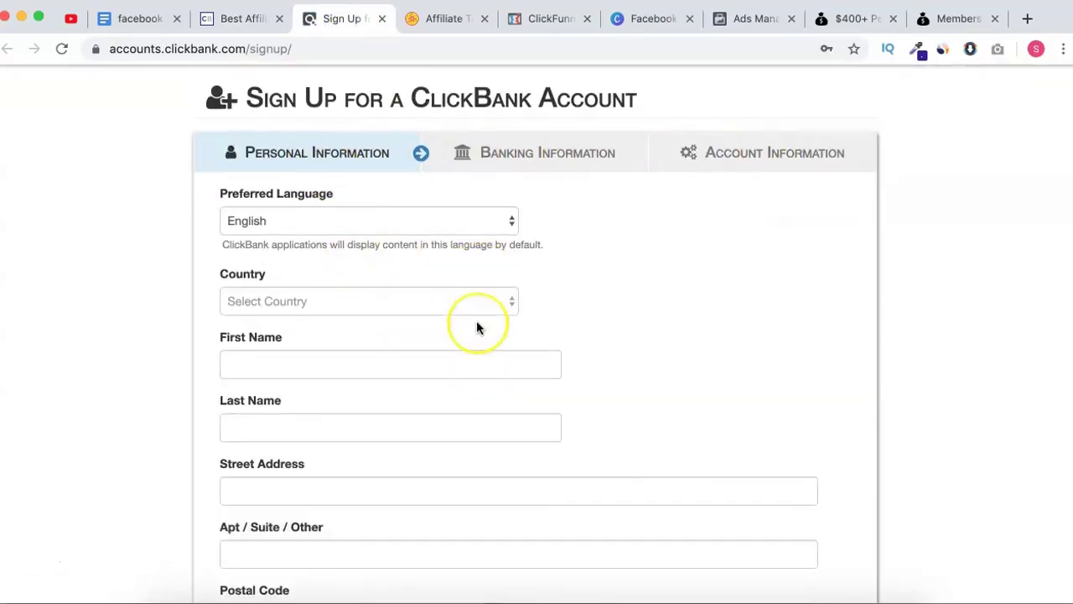
scroll(476, 320, up, 5)
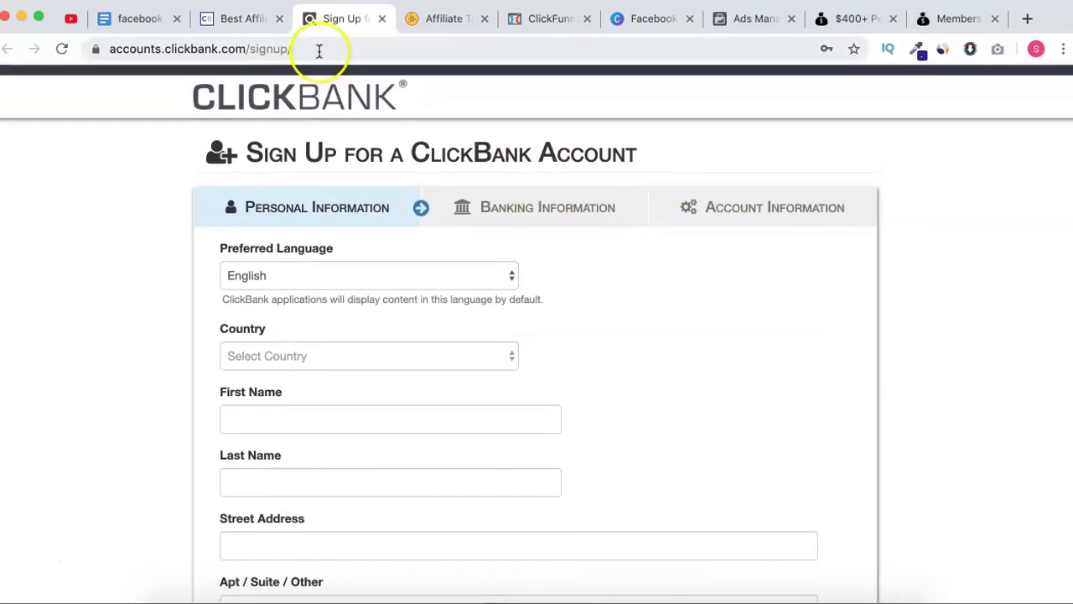
click(245, 22)
click(379, 19)
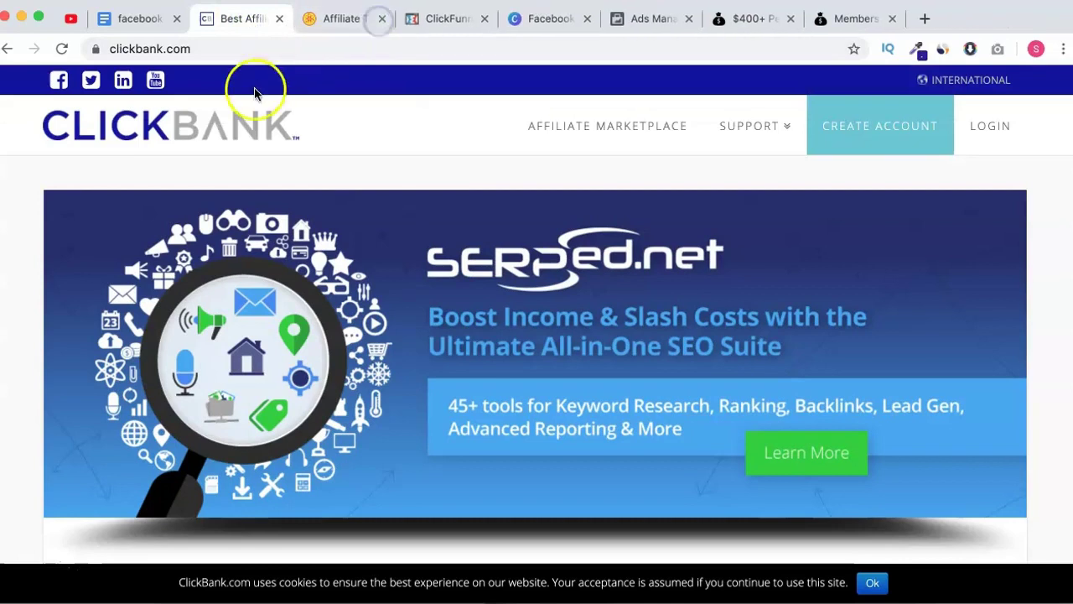
Open ClickBank's affiliate marketplace and list all products with a blank search, keeping the results sorted by Popularity
click(628, 136)
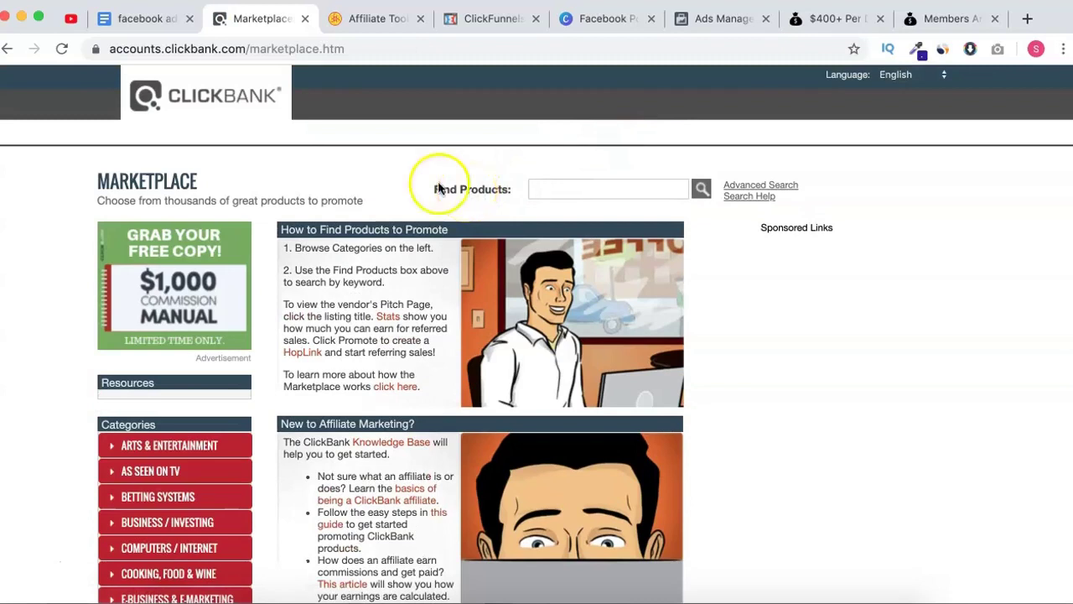
click(702, 189)
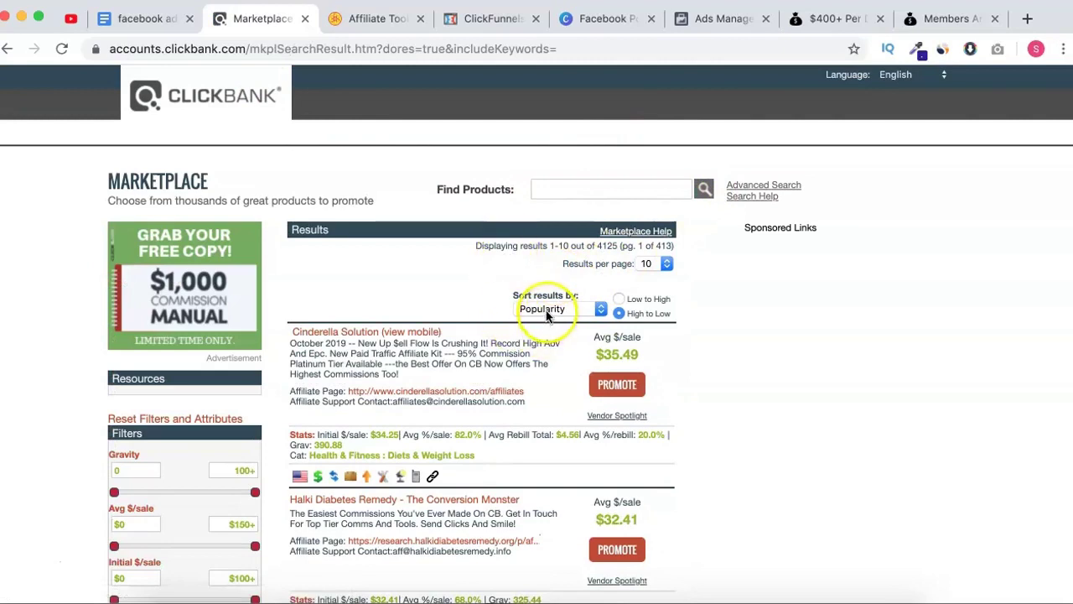
scroll(420, 306, down, 5)
scroll(421, 317, down, 3)
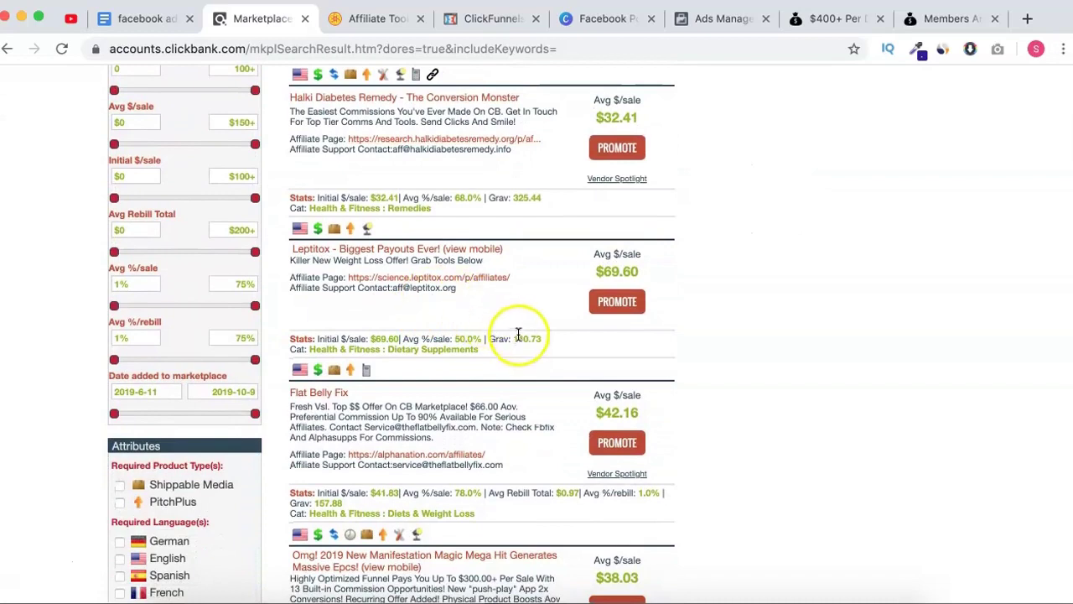
scroll(520, 336, up, 8)
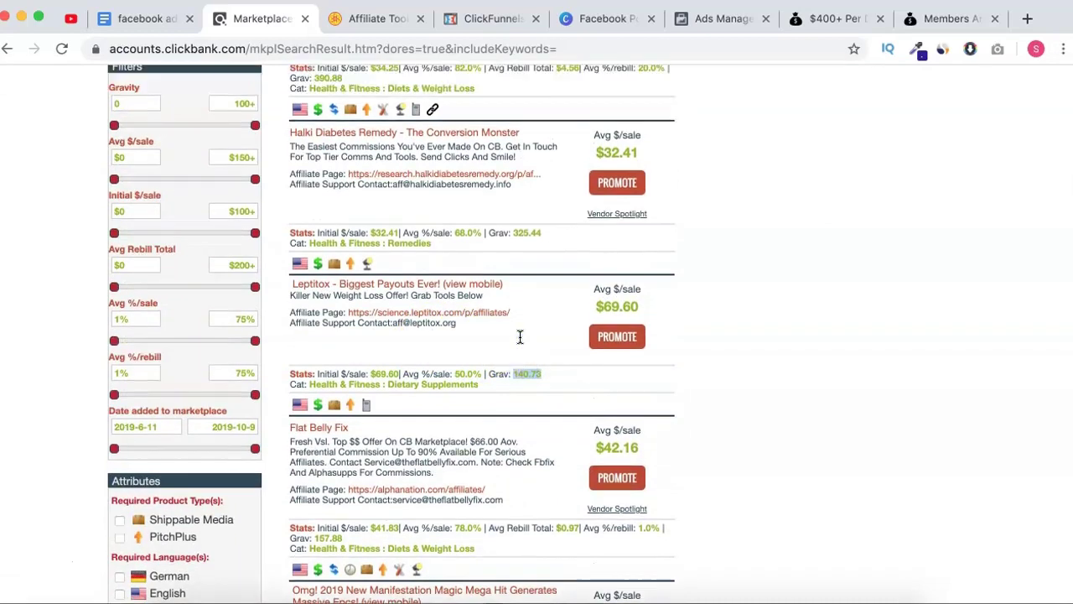
click(557, 310)
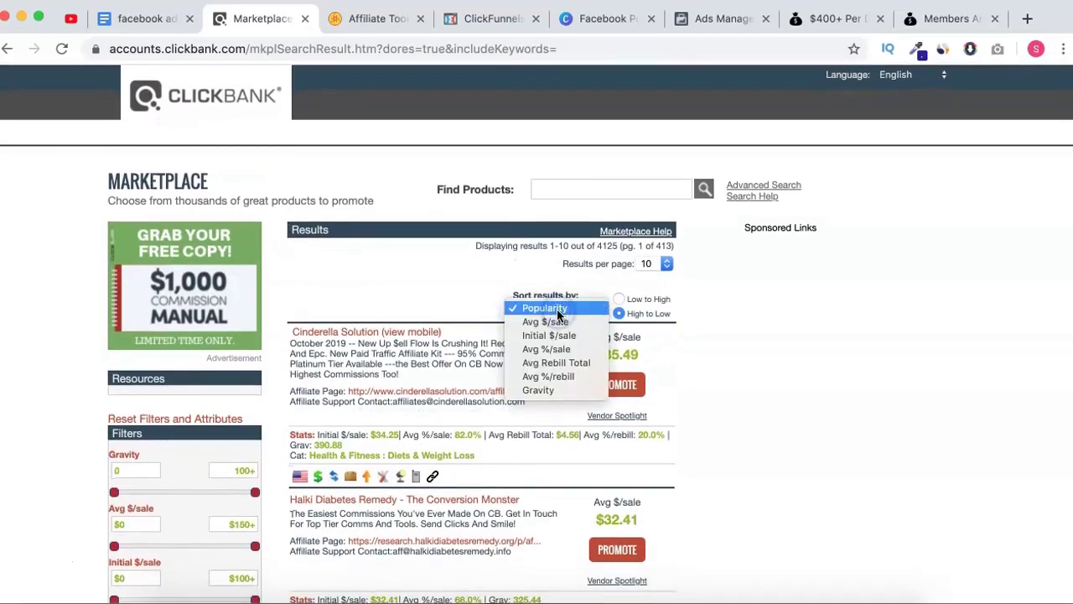
click(556, 309)
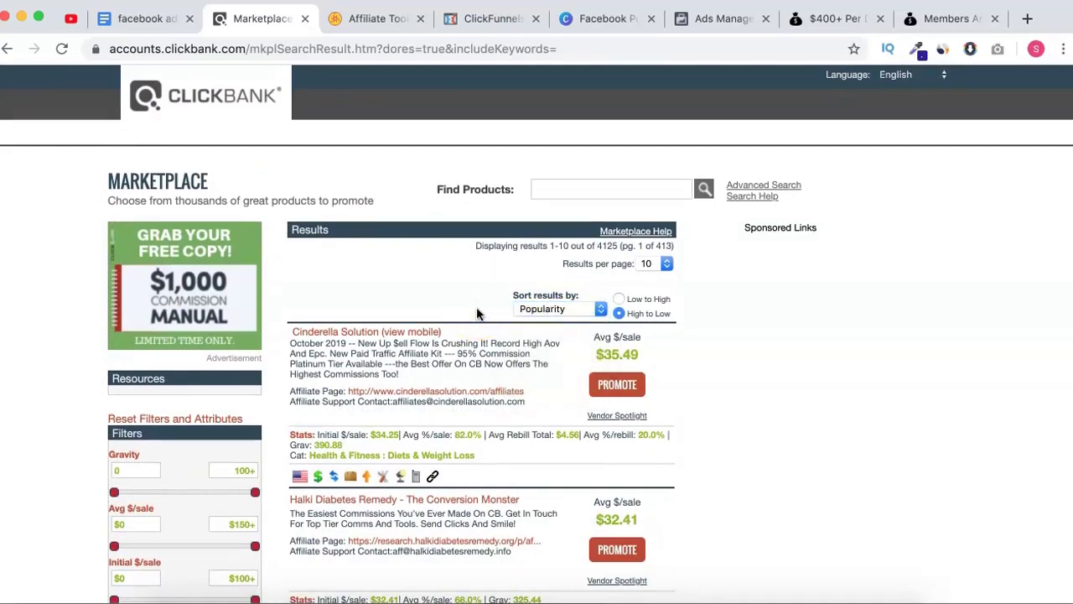
Find the Leptitox offer in the marketplace results and open its sales page in a separate tab
scroll(454, 448, down, 5)
scroll(454, 453, down, 5)
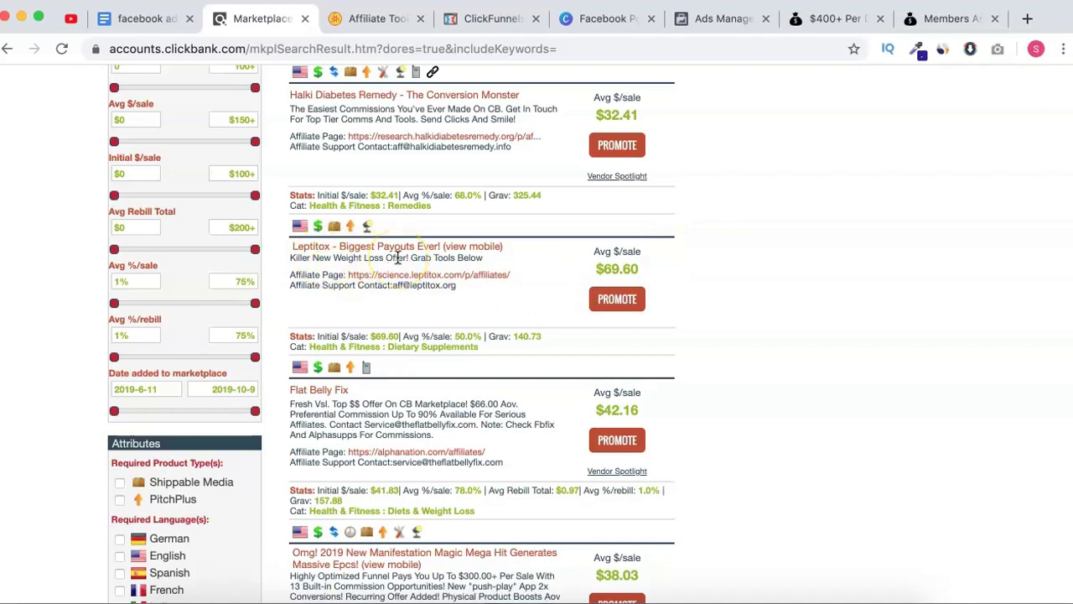
scroll(397, 258, up, 5)
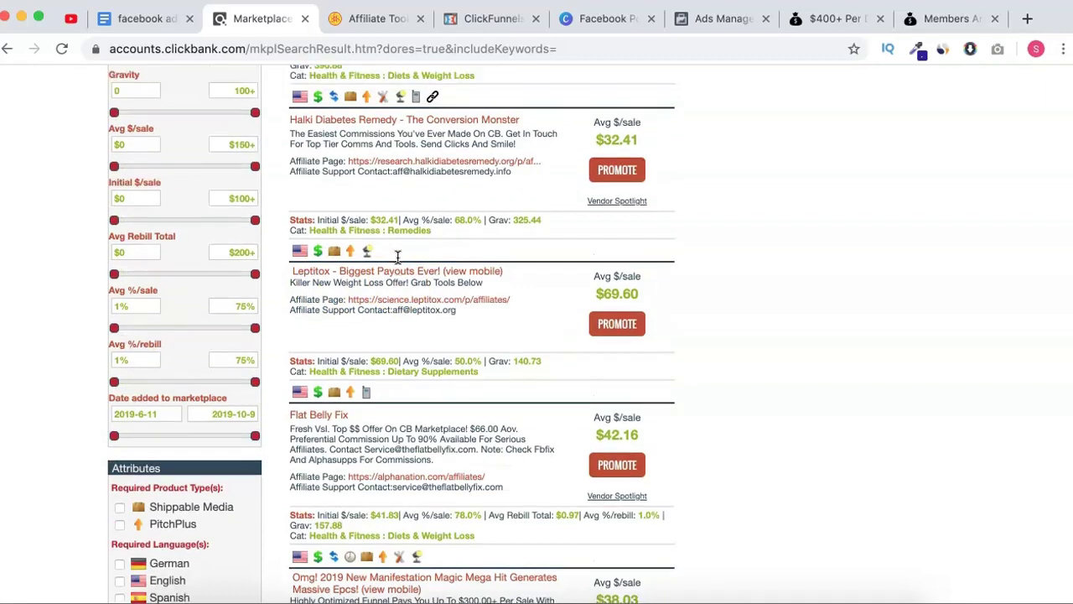
scroll(398, 258, down, 7)
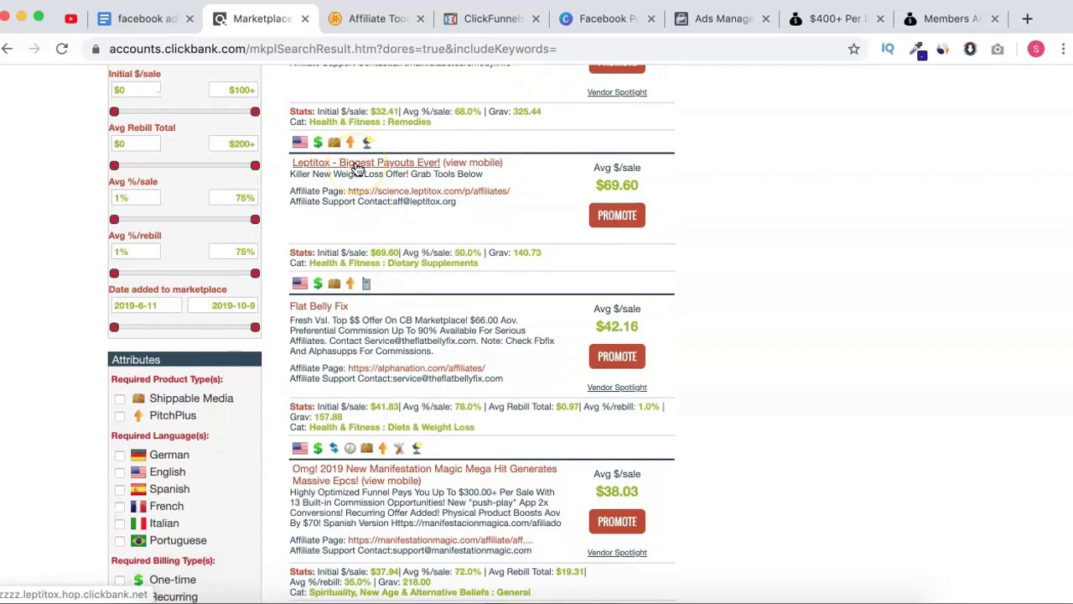
super+click(357, 169)
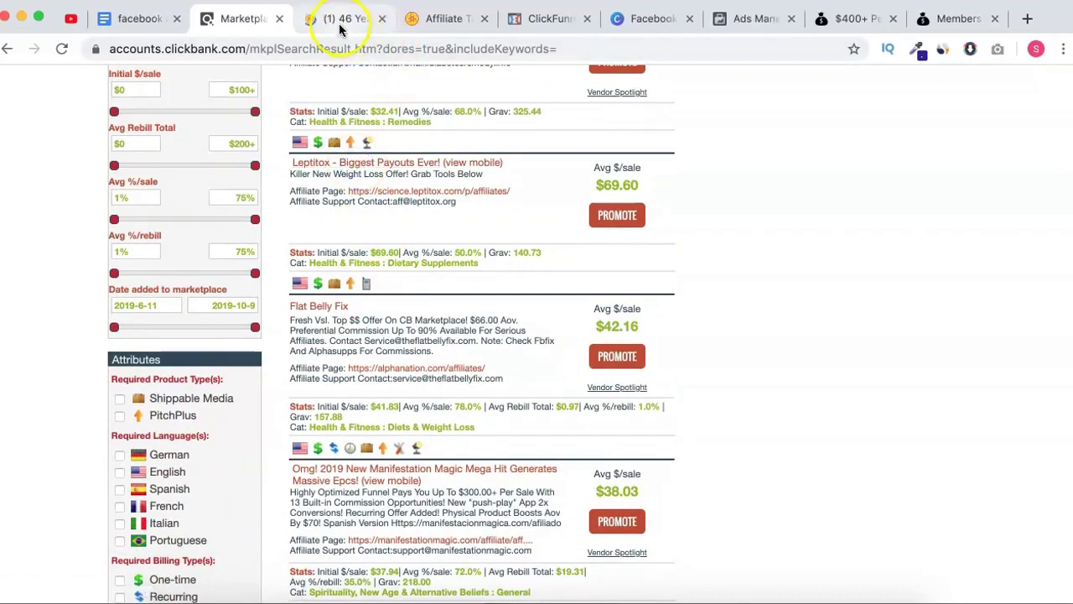
click(339, 25)
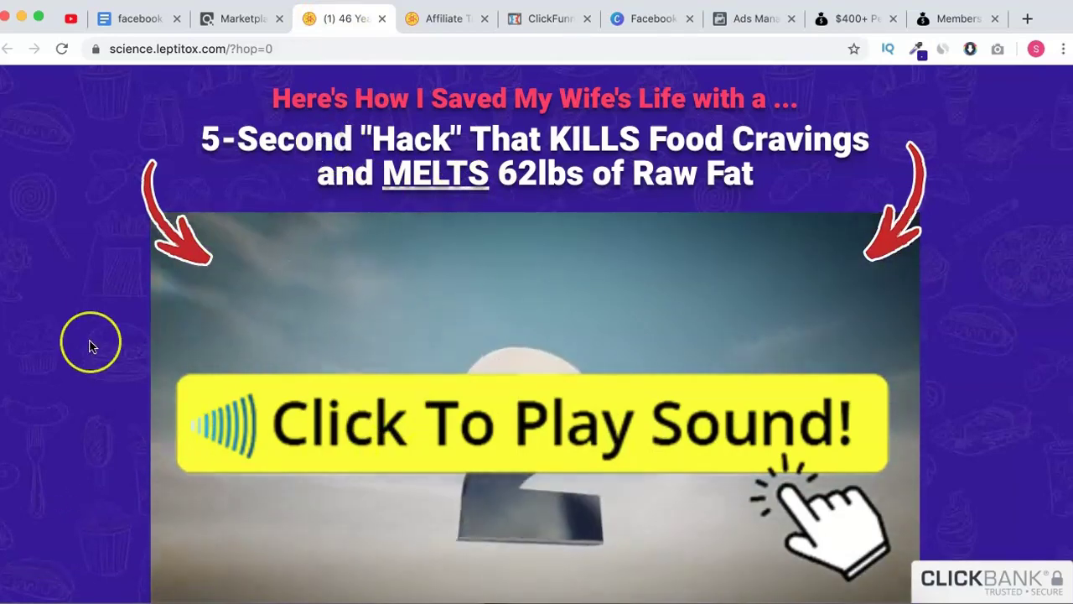
Examine the Leptitox sales page's headline video and its one-, three- and six-bottle price packages
scroll(88, 343, down, 5)
scroll(89, 345, down, 3)
scroll(89, 344, up, 10)
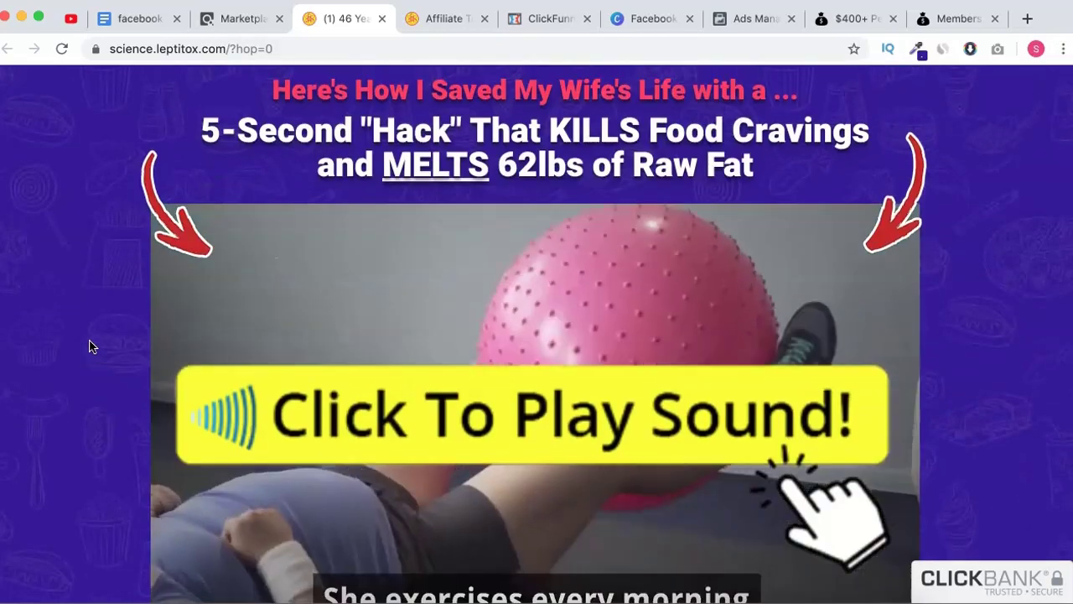
scroll(332, 356, down, 8)
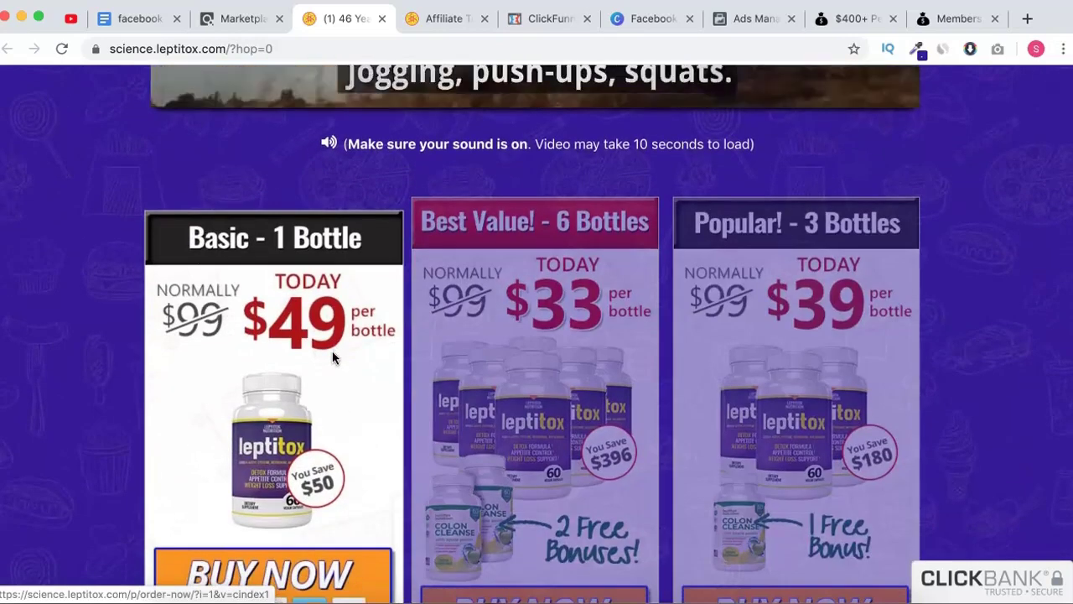
scroll(332, 352, down, 4)
scroll(332, 350, up, 5)
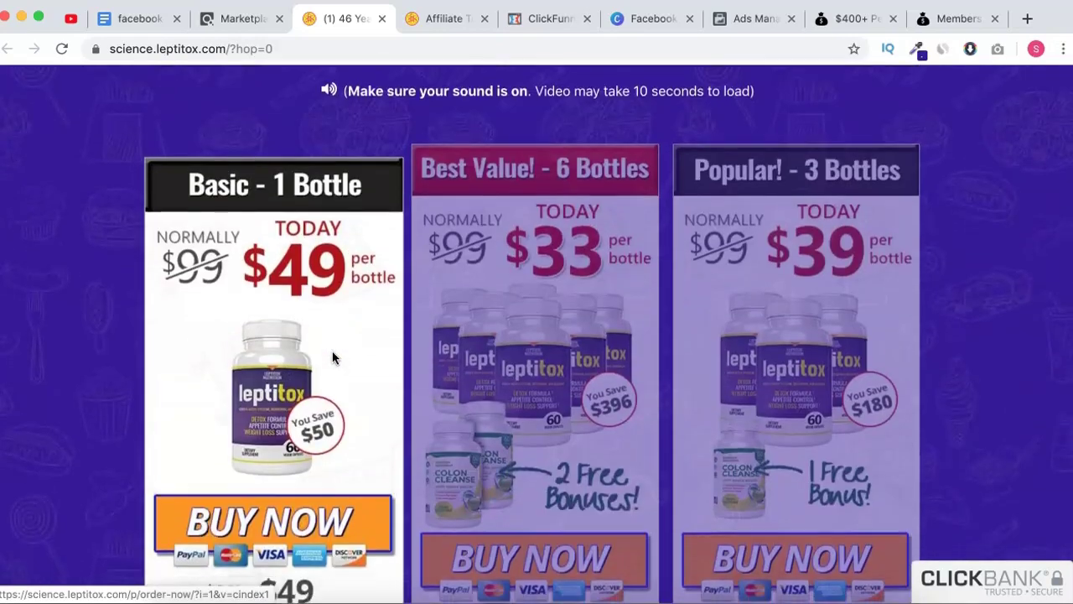
scroll(503, 327, down, 1)
click(562, 316)
Read the sales page's questions on safety and expected results, return to its headline, and choose to keep watching the video in the exit pop-up
scroll(762, 315, down, 10)
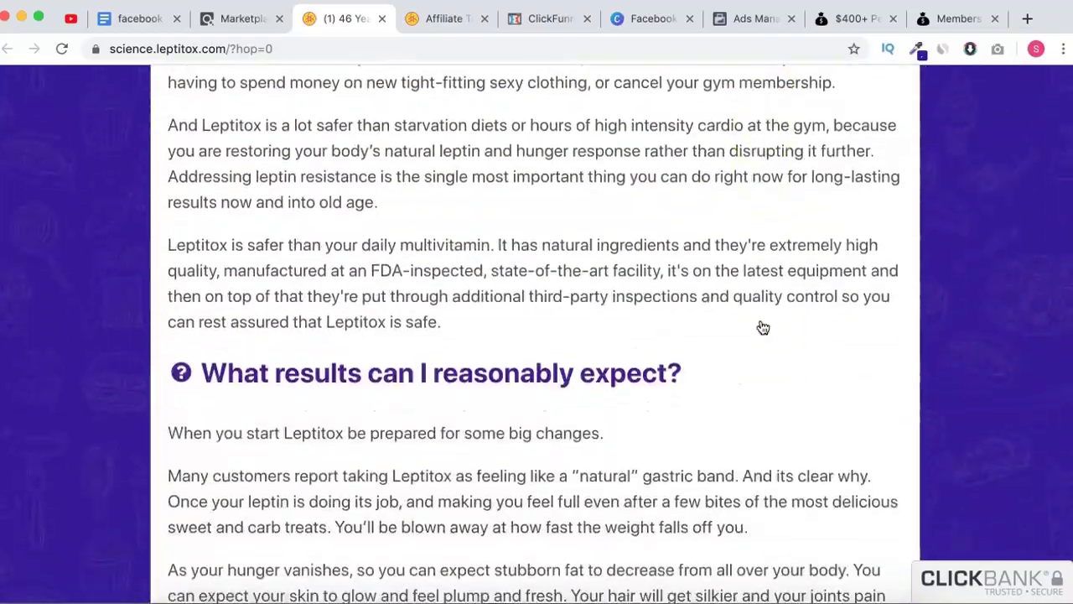
scroll(762, 327, up, 5)
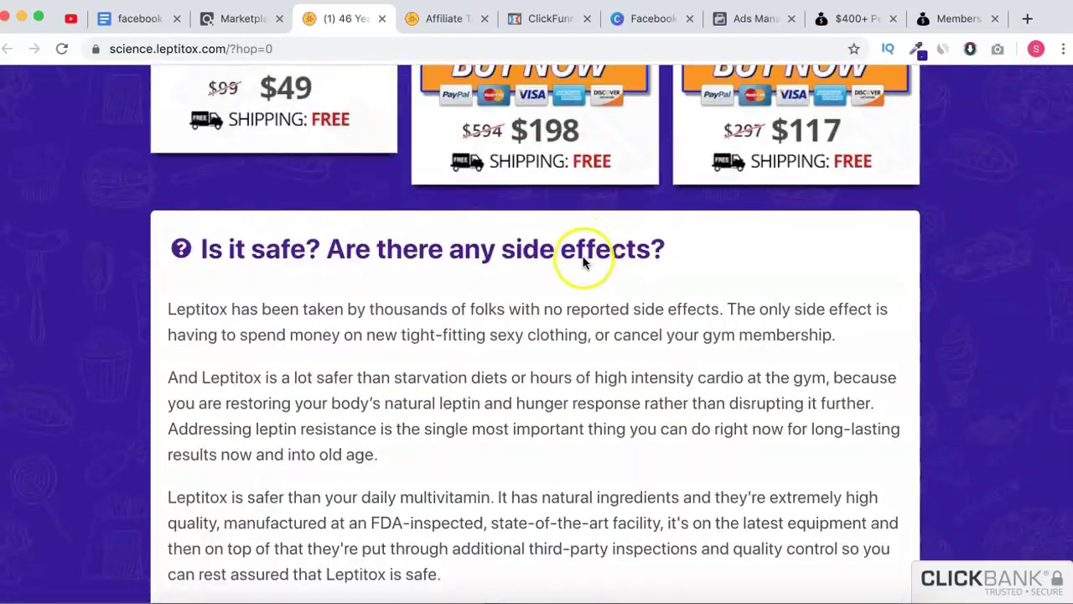
scroll(587, 256, down, 10)
scroll(582, 260, up, 12)
scroll(582, 255, down, 3)
scroll(581, 257, up, 2)
scroll(582, 260, down, 10)
scroll(585, 263, up, 9)
scroll(583, 260, up, 15)
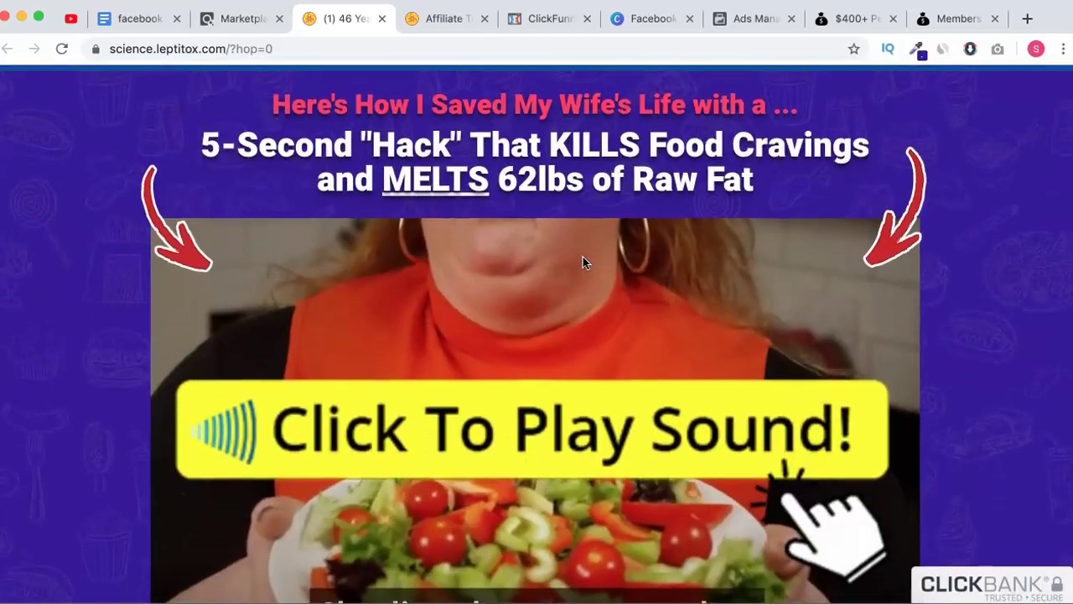
click(519, 185)
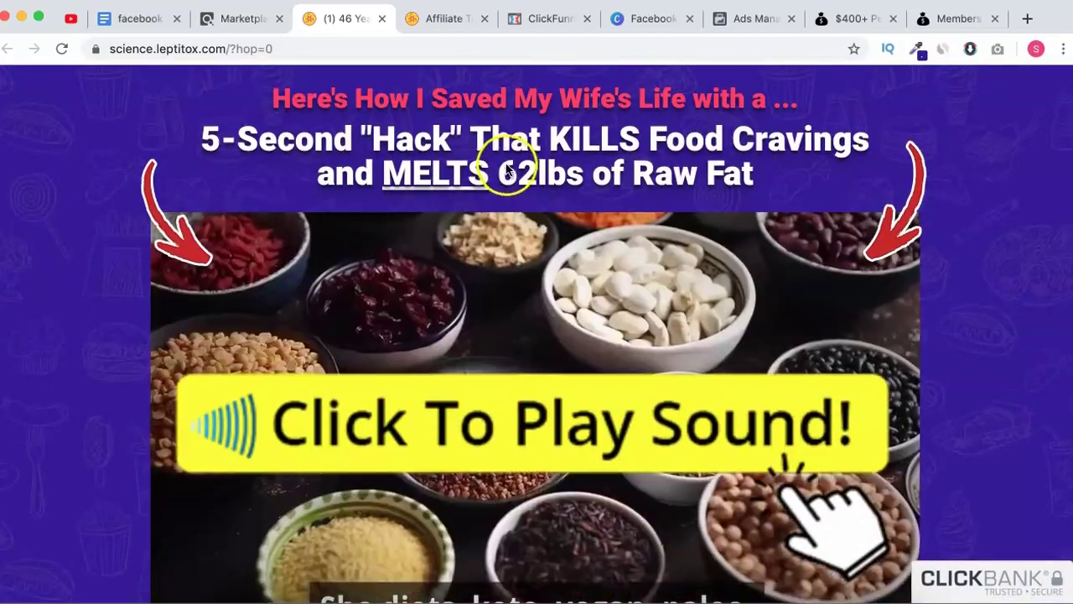
mouse_move(243, 32)
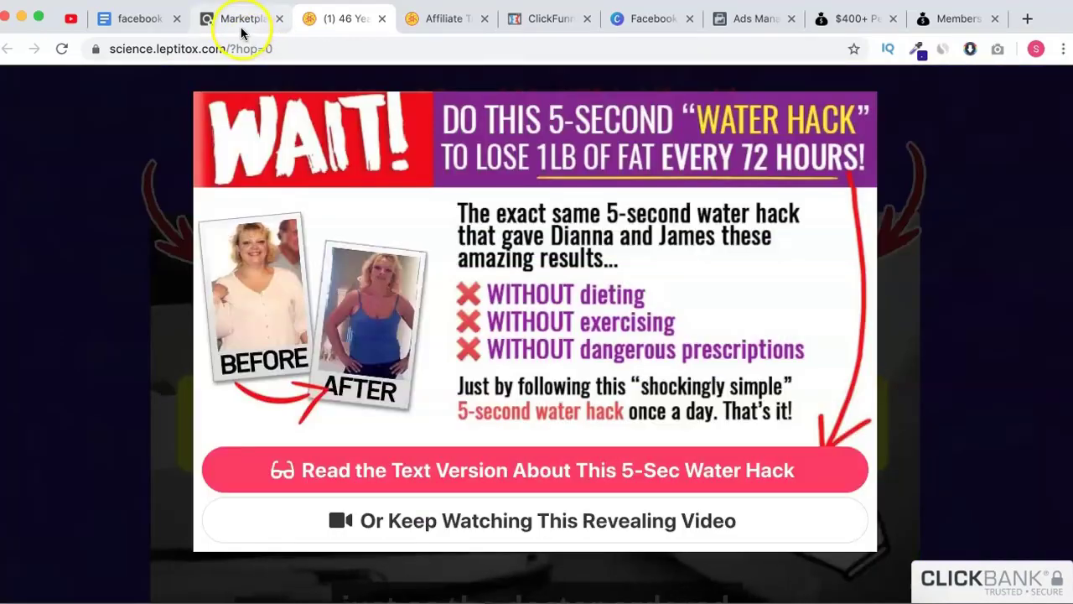
click(384, 515)
Look through the Leptitox affiliate resources page and compare it with the product's sales page
mouse_move(441, 32)
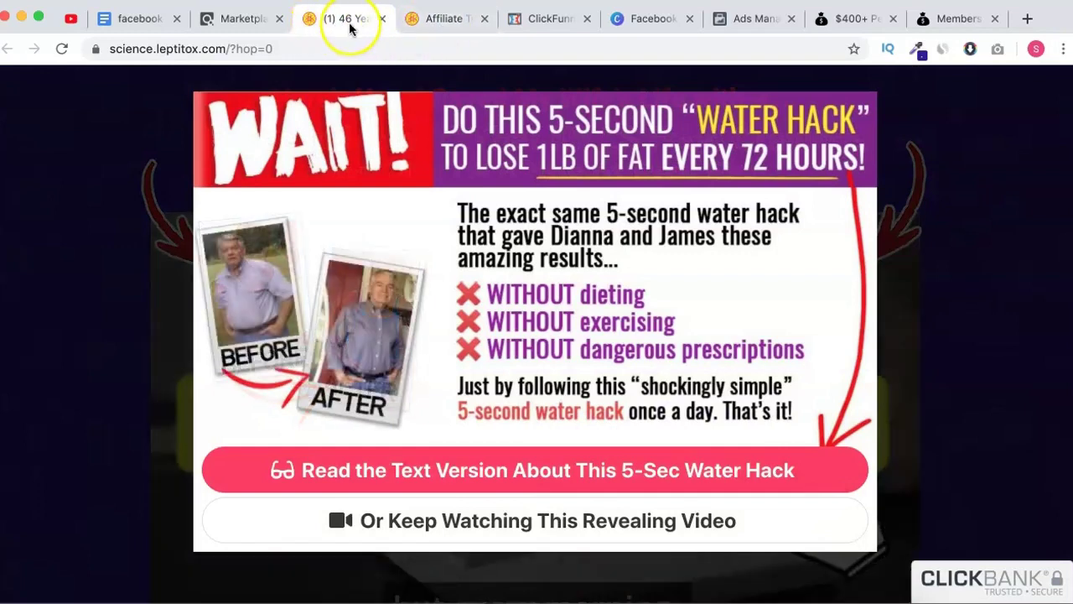
click(424, 28)
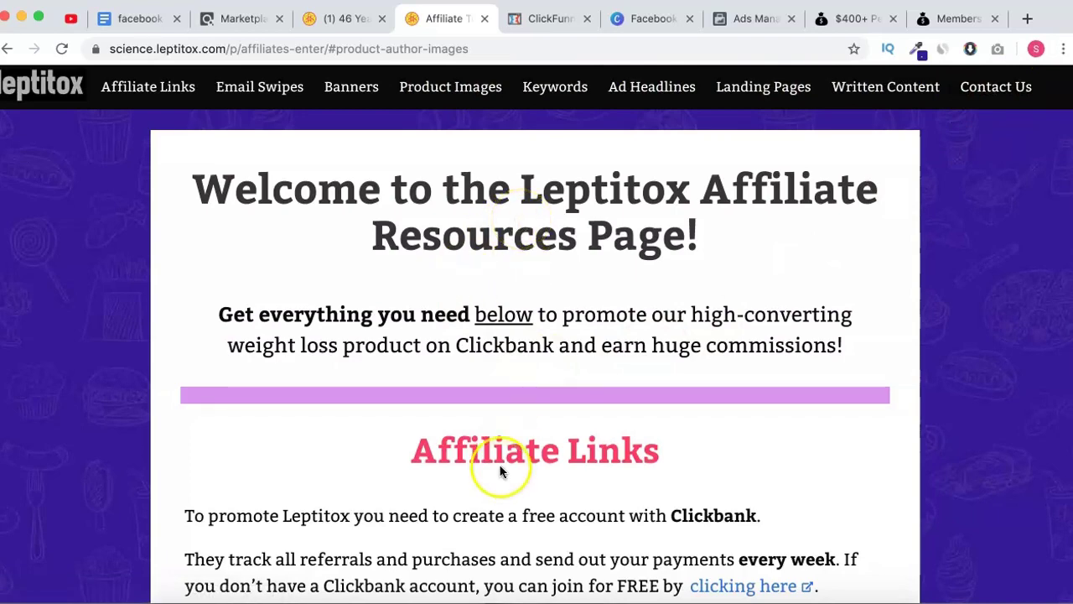
scroll(501, 472, down, 9)
scroll(501, 472, up, 7)
scroll(500, 472, up, 2)
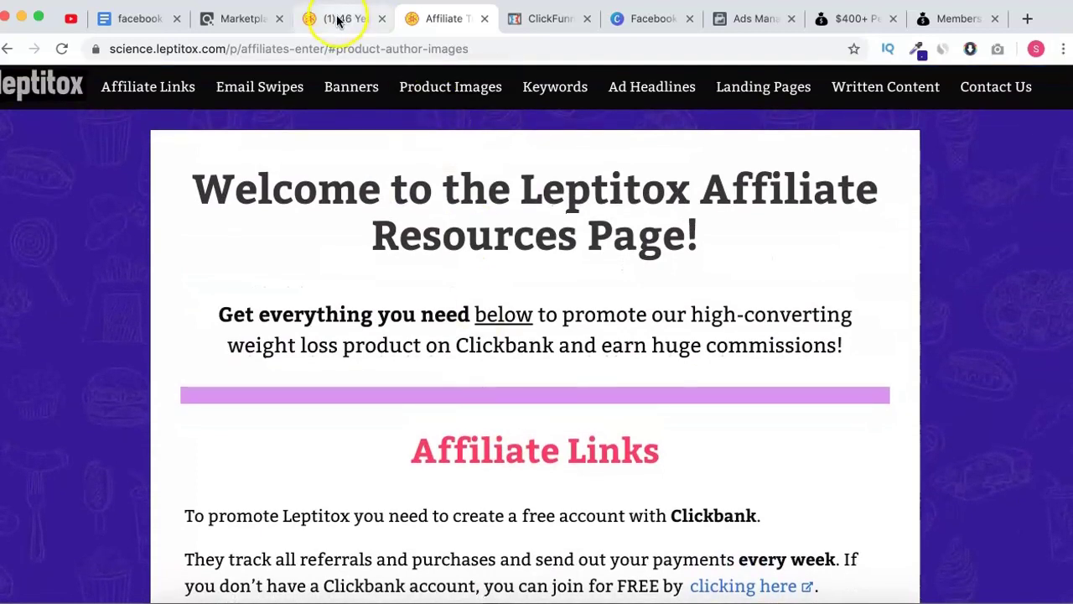
click(339, 20)
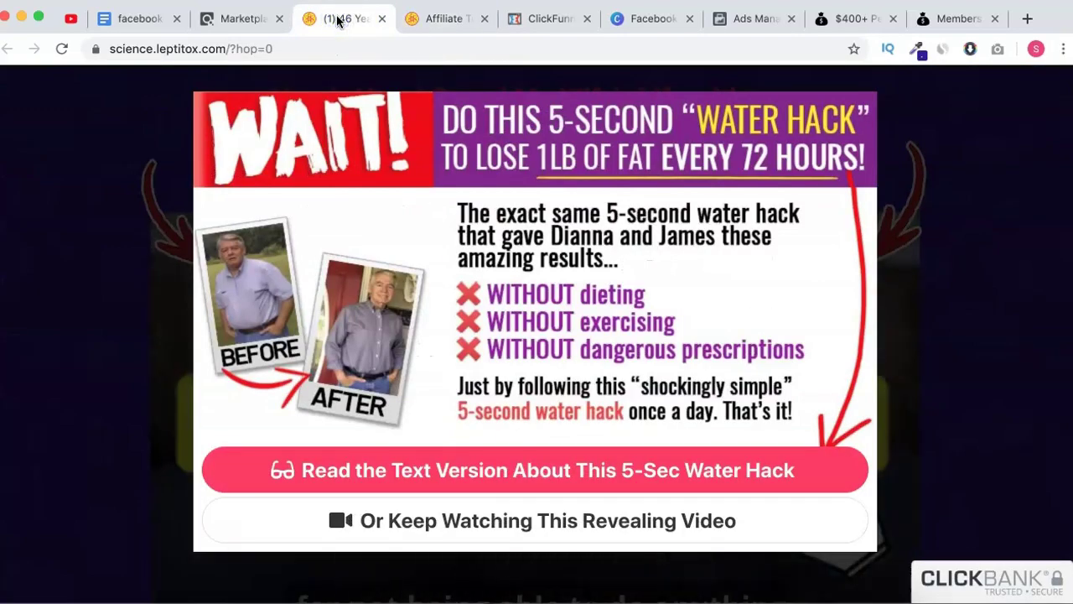
click(425, 30)
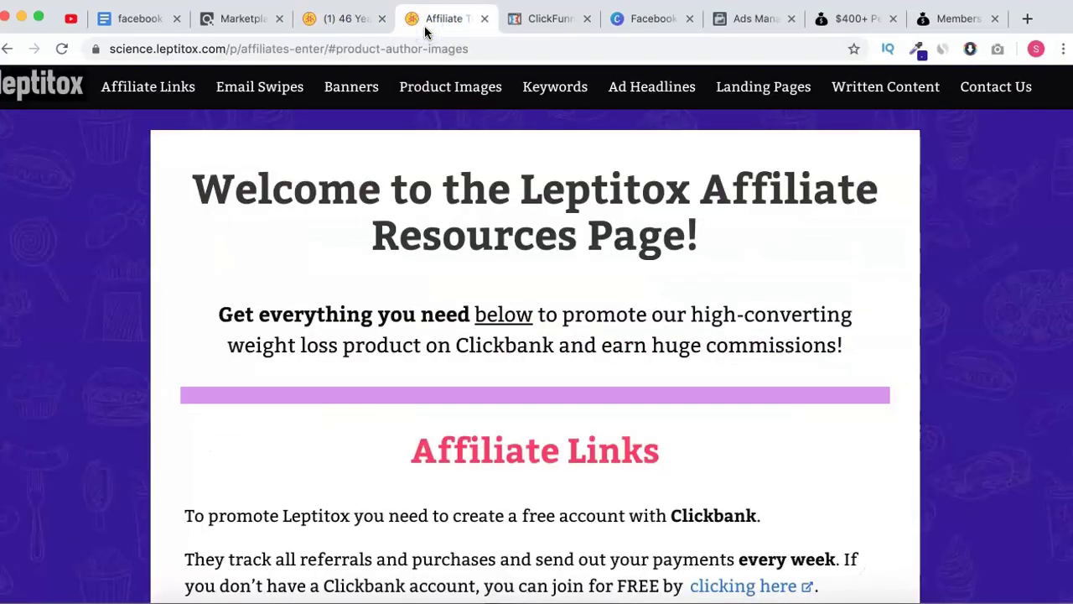
Return to the ClickBank marketplace results and open the HopLink generator for promoting Leptitox
click(251, 24)
click(251, 22)
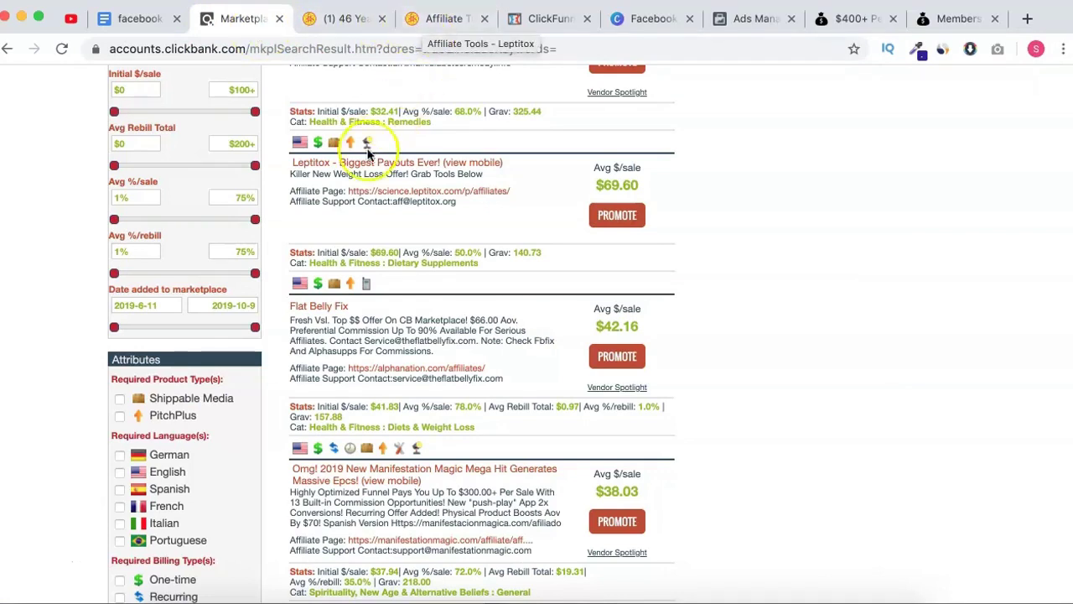
scroll(522, 213, up, 1)
scroll(522, 214, up, 3)
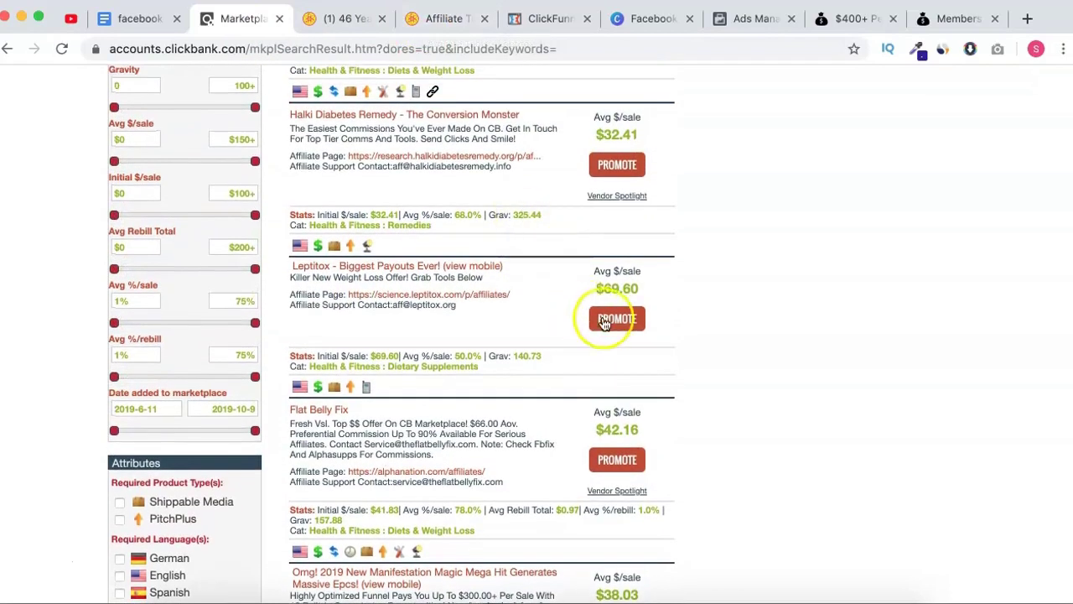
click(620, 326)
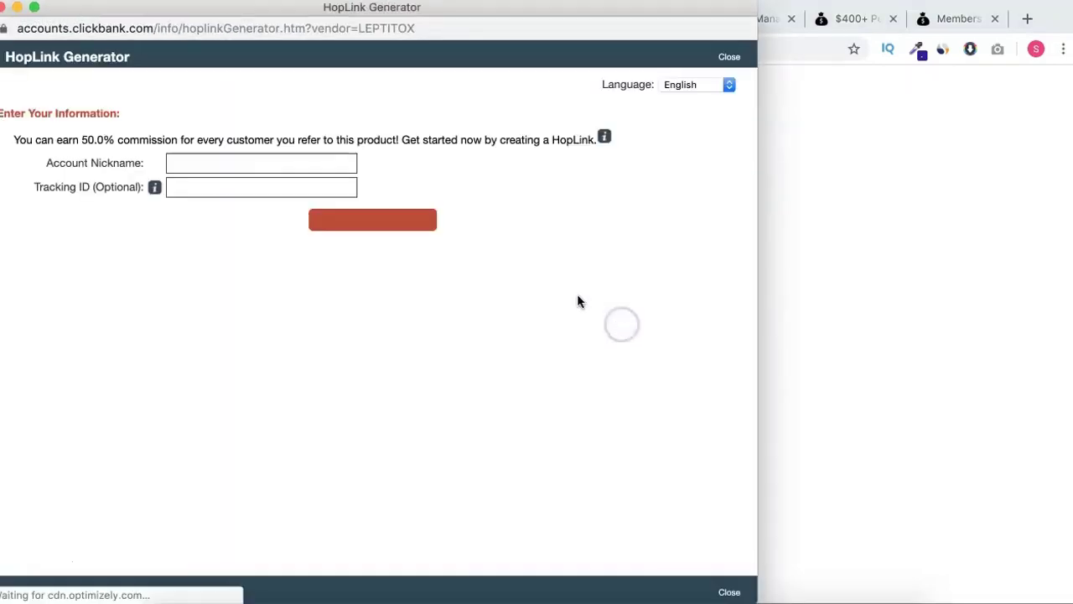
Generate a Leptitox HopLink for the affiliate's account nickname without a tracking ID, copy it and close the generator
click(300, 160)
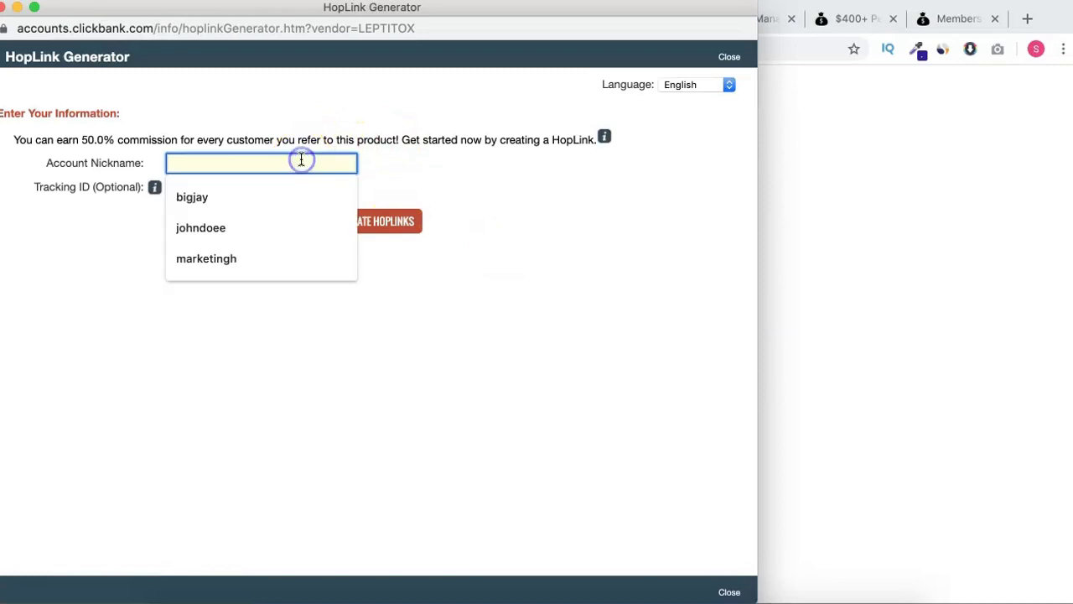
click(254, 189)
click(405, 163)
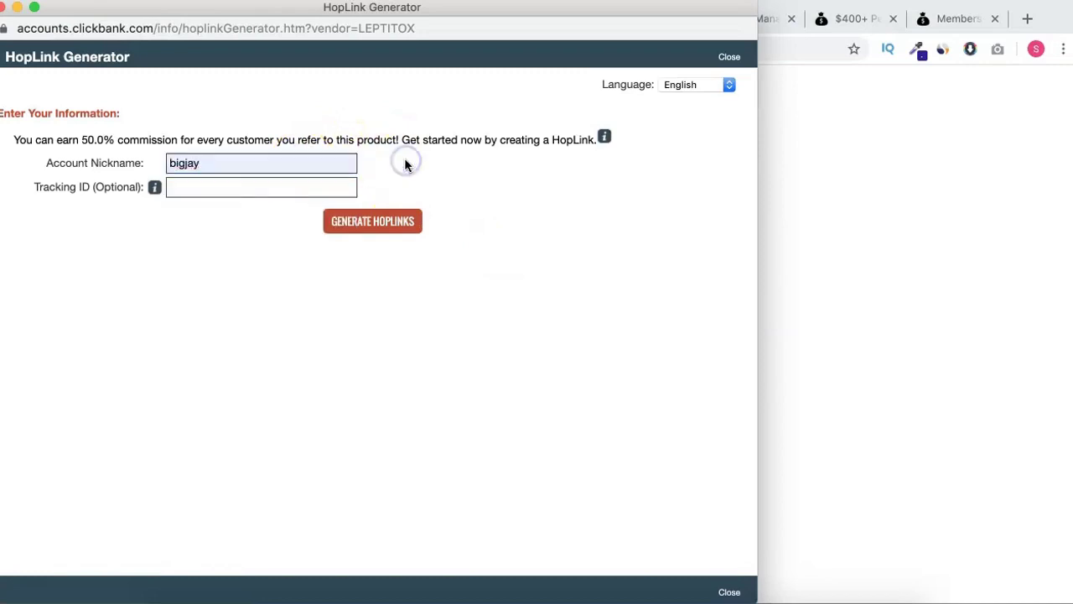
click(331, 184)
click(378, 222)
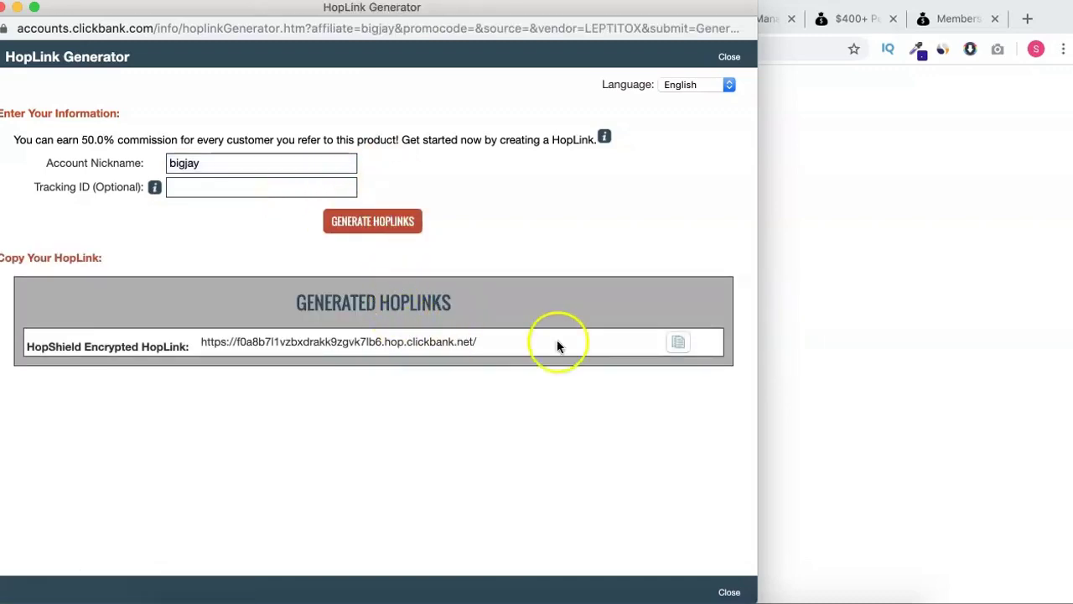
click(675, 344)
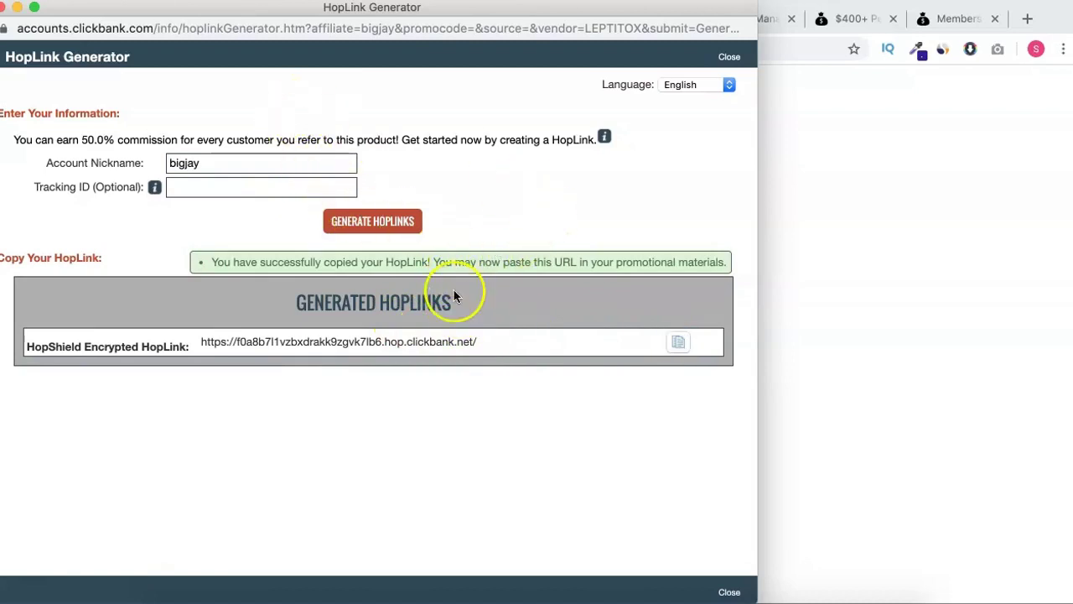
click(729, 592)
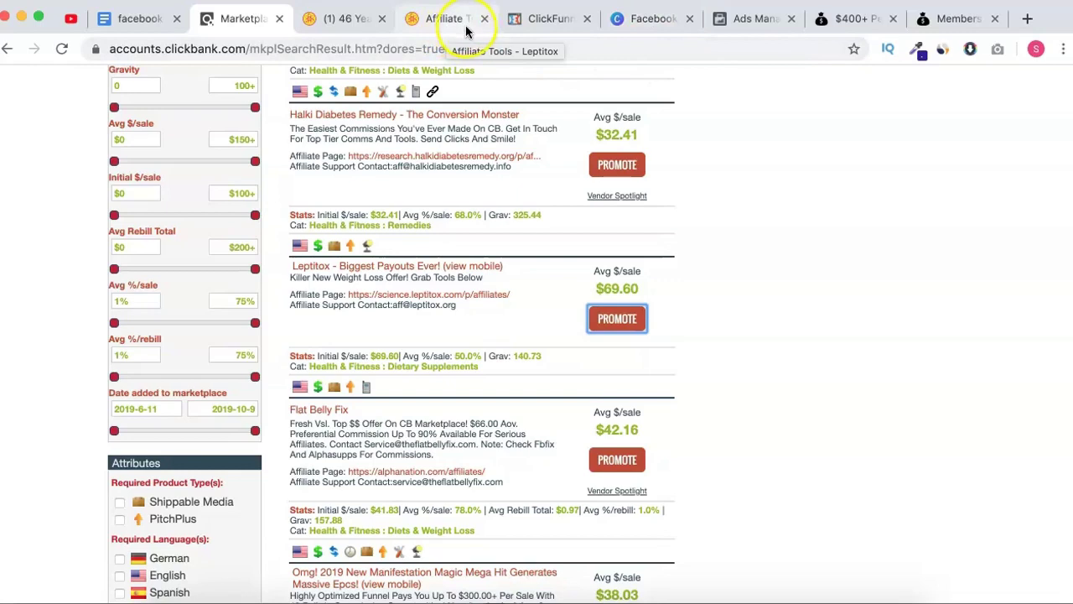
Switch to ClickFunnels and look over the overview of the Lepititox landing page step
click(344, 18)
click(419, 18)
click(543, 19)
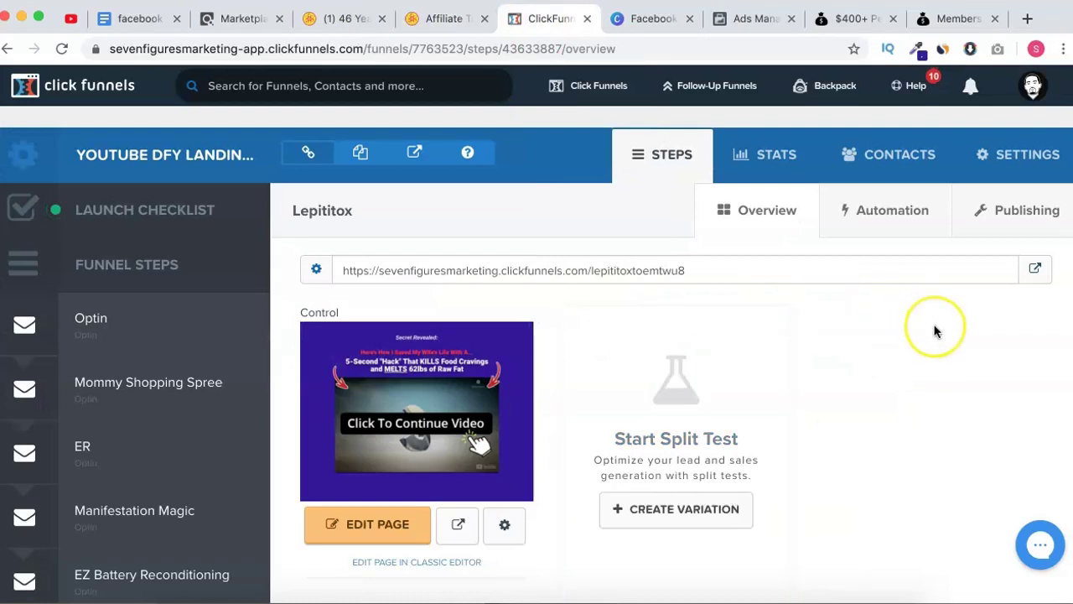
scroll(934, 328, down, 2)
scroll(936, 330, down, 2)
scroll(936, 329, up, 4)
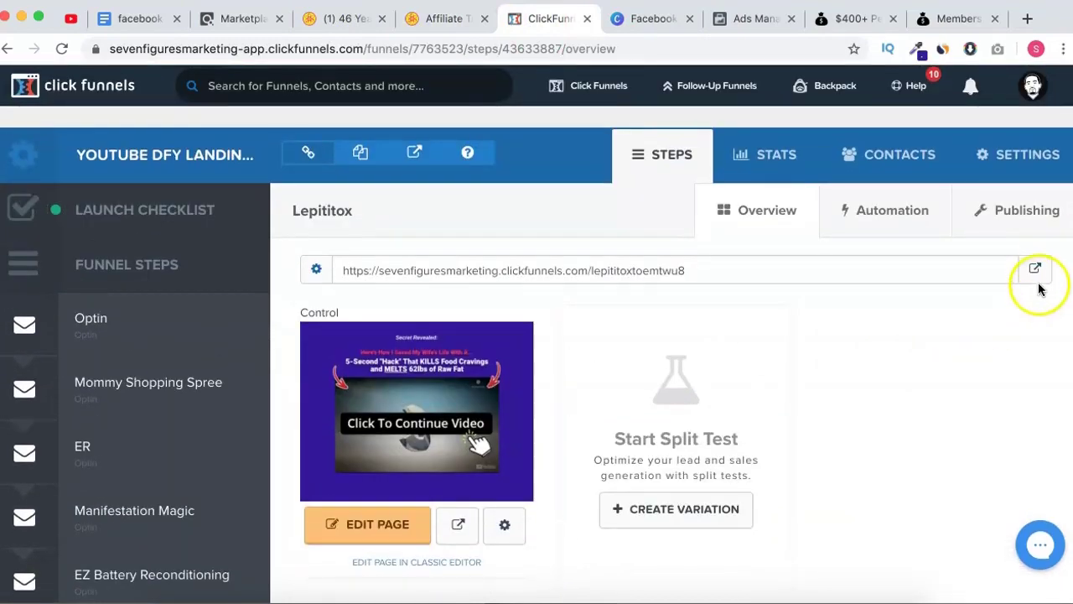
Open the live Lepititox landing page and follow its video image through to the Leptitox sales page
click(1036, 272)
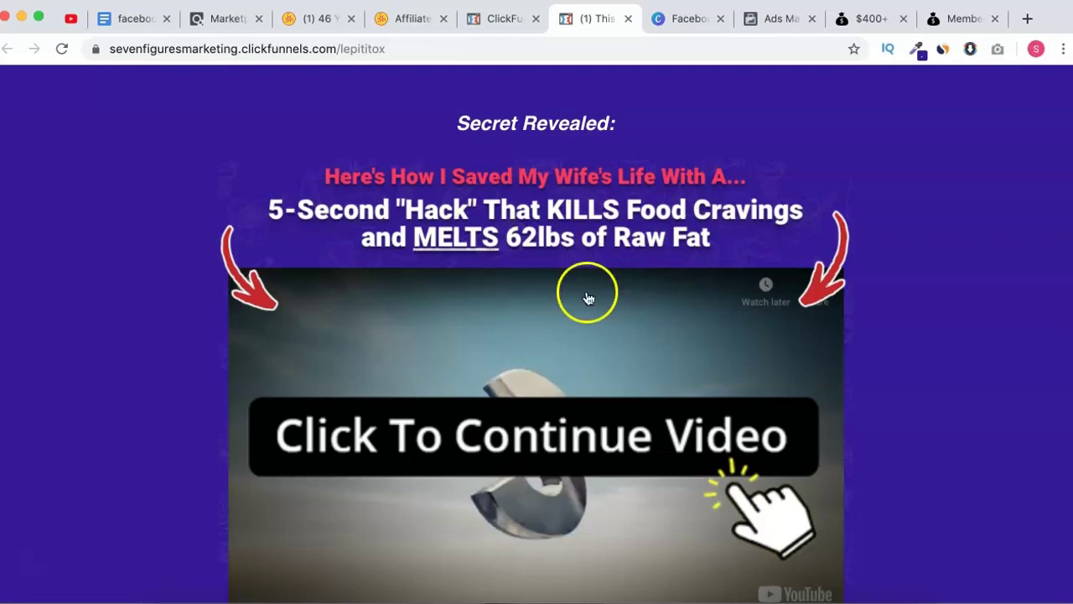
scroll(587, 297, down, 5)
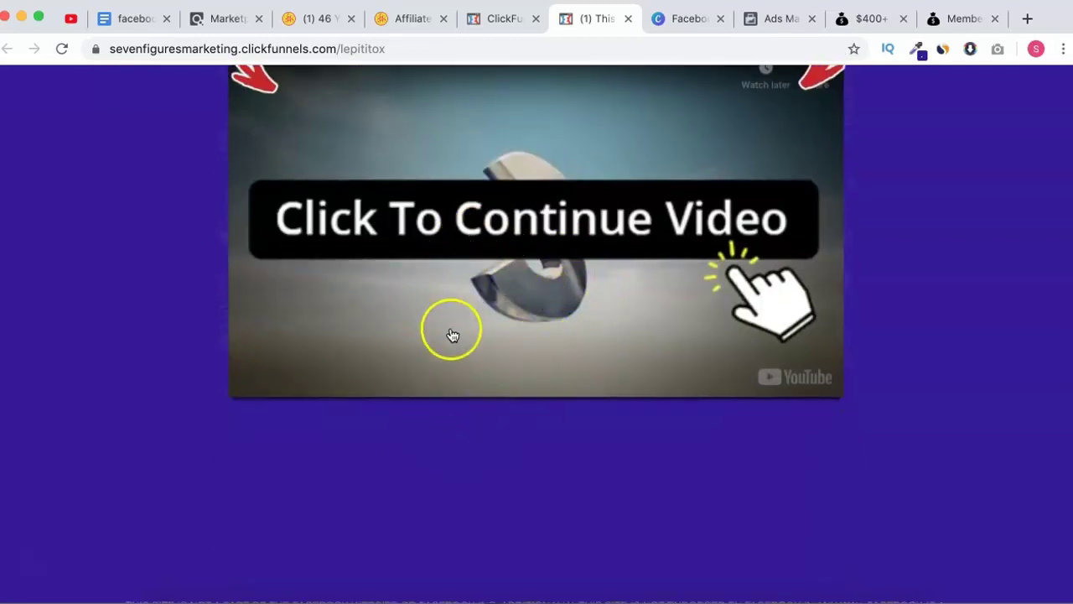
scroll(542, 306, up, 5)
click(537, 295)
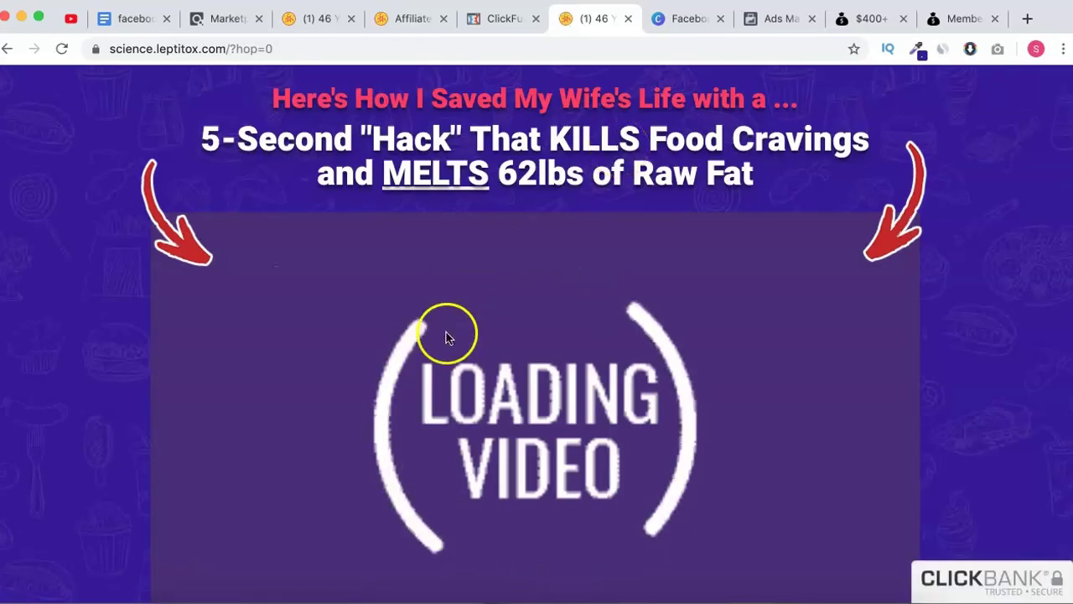
scroll(446, 332, down, 6)
scroll(445, 329, up, 6)
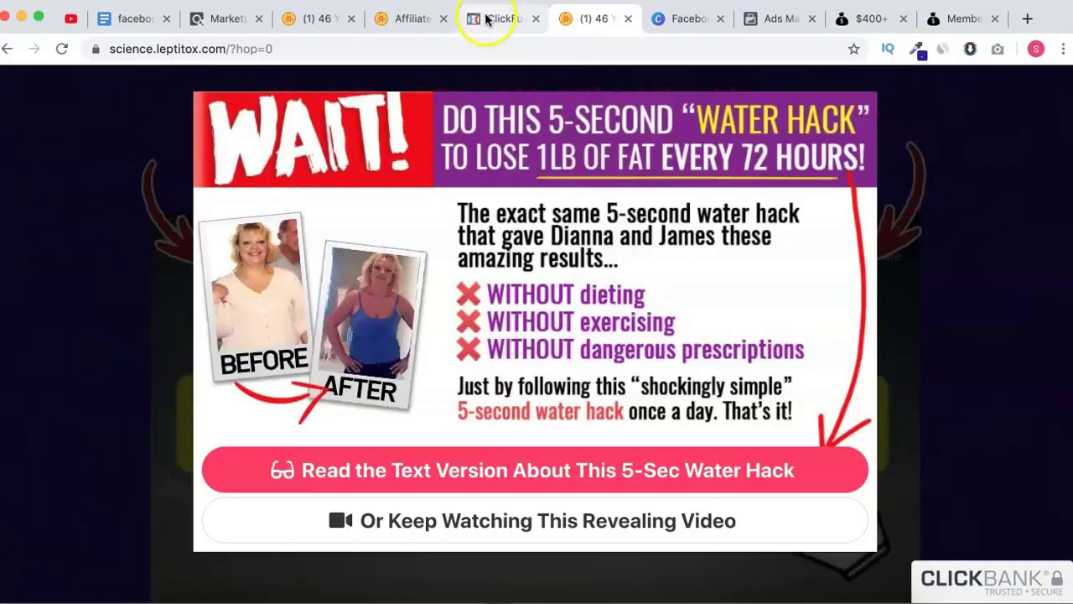
Return to the ClickFunnels funnel and look through its list of landing page steps
click(490, 18)
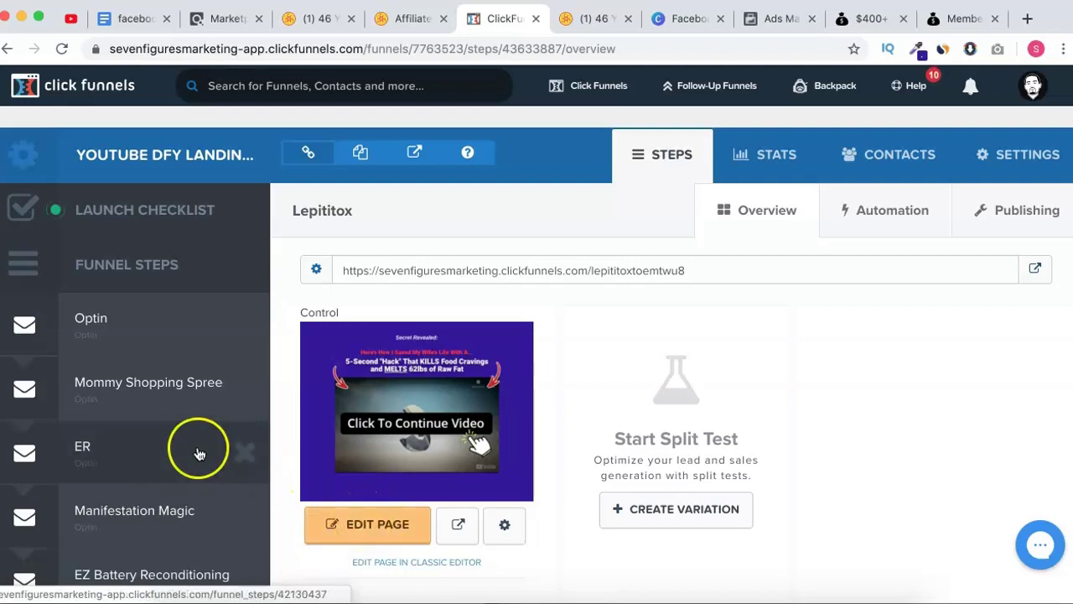
scroll(199, 447, down, 6)
scroll(197, 453, up, 2)
scroll(196, 448, up, 5)
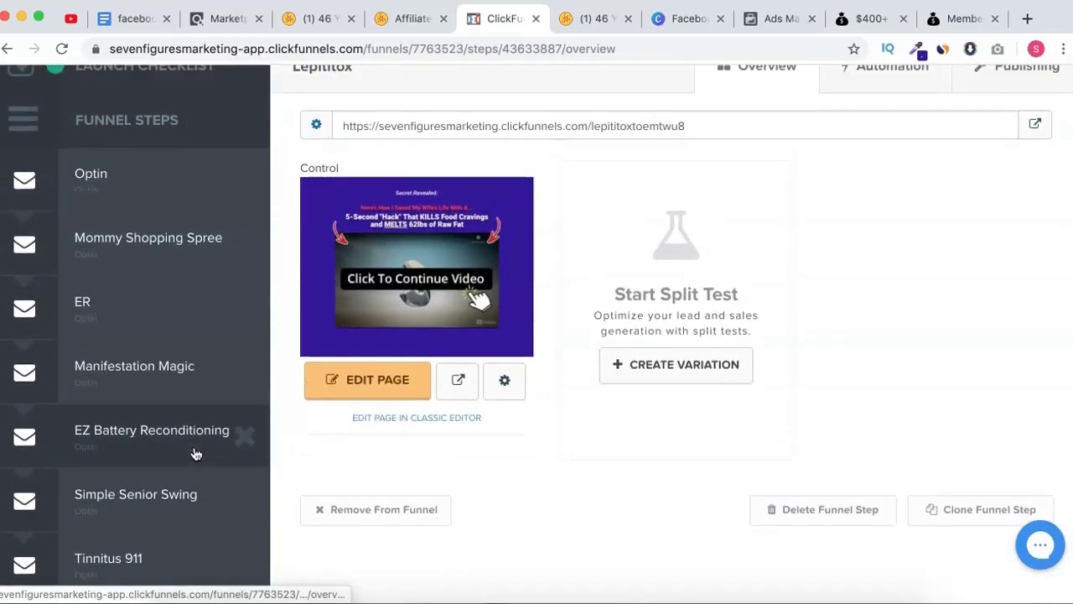
scroll(195, 439, down, 6)
scroll(196, 438, up, 6)
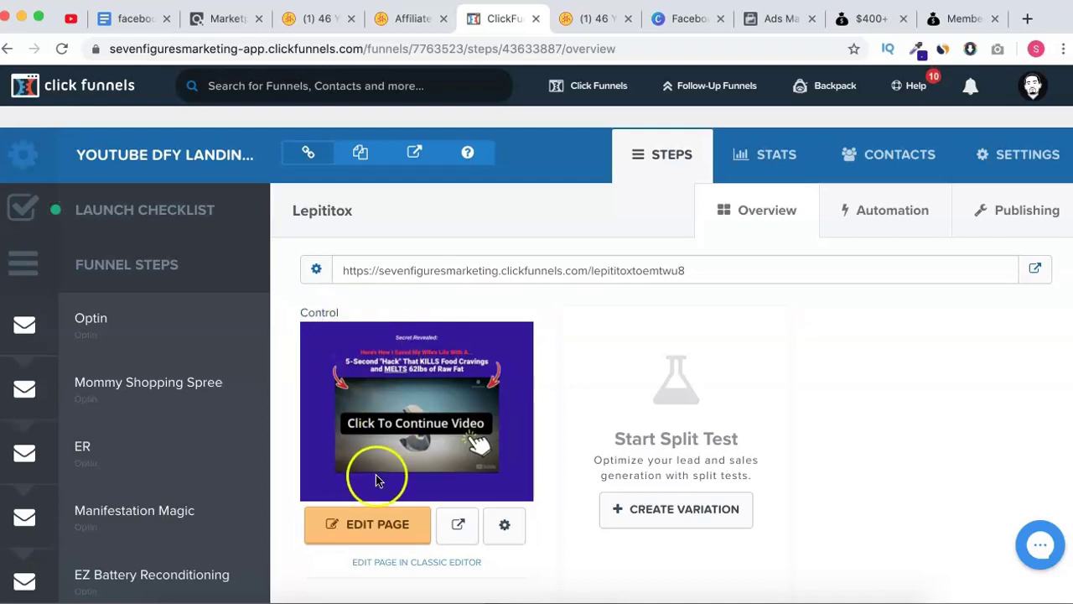
Open the Lepititox page in the page editor and review it from the headline to the Facebook disclaimer
click(359, 523)
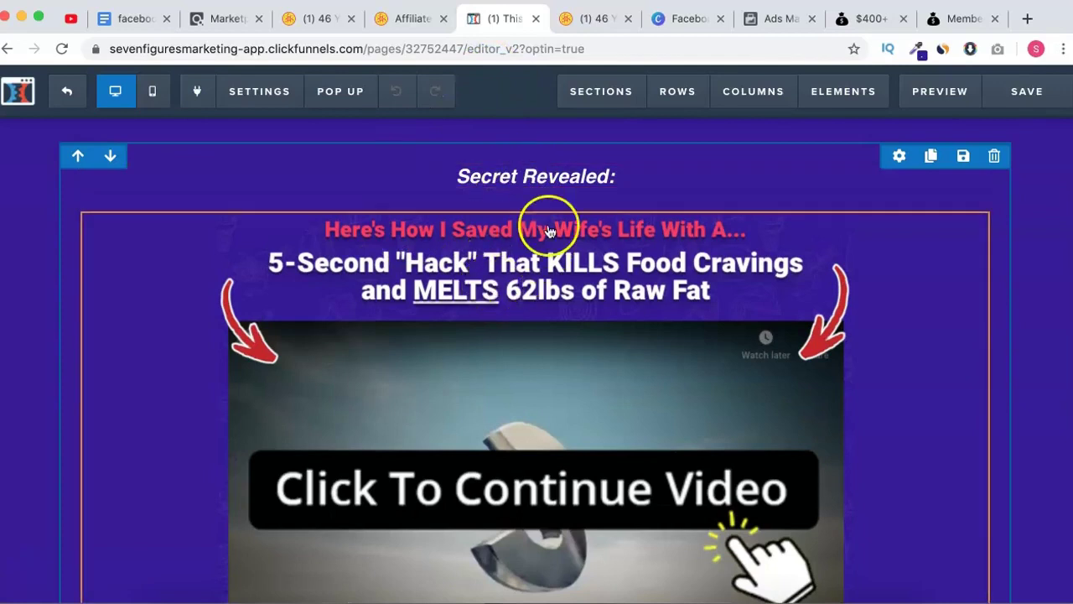
scroll(507, 332, down, 10)
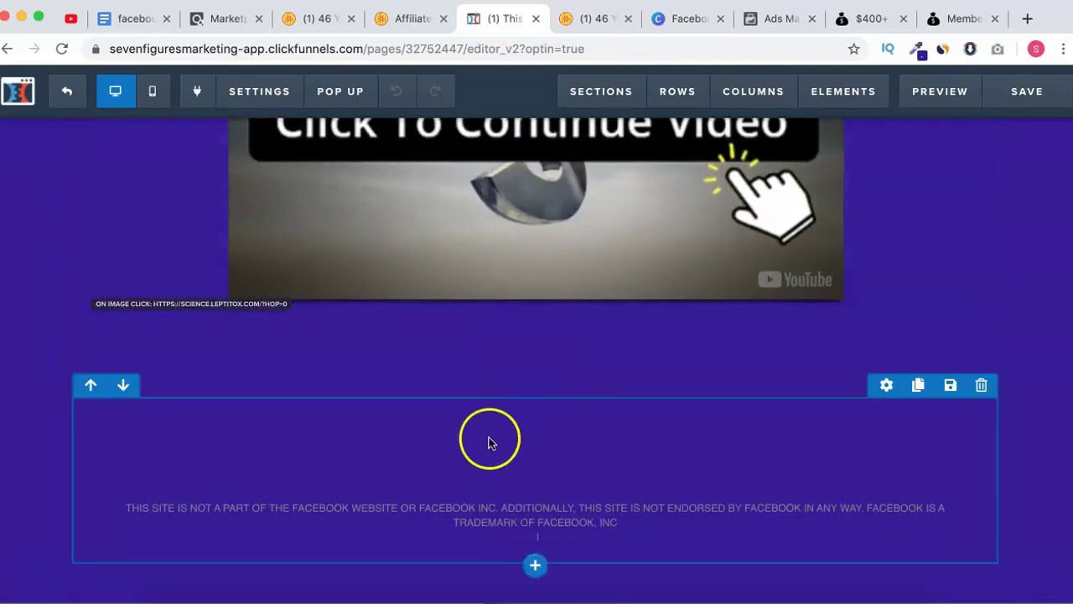
scroll(485, 444, up, 10)
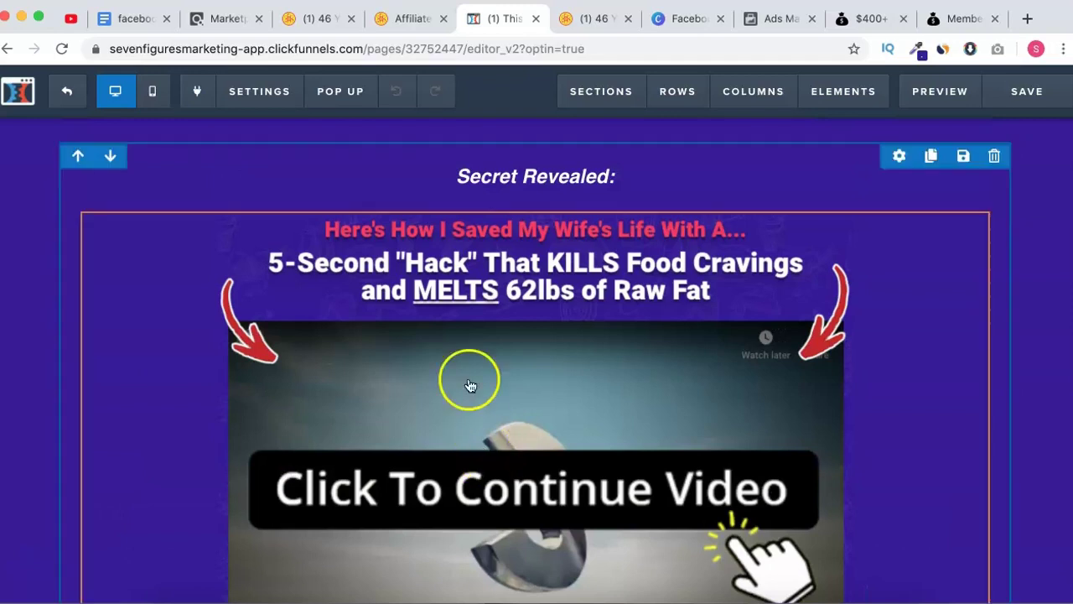
Return to the ClickBank marketplace, generate a new Leptitox HopLink with the filled-in nickname, copy it and close the generator
click(240, 20)
click(597, 317)
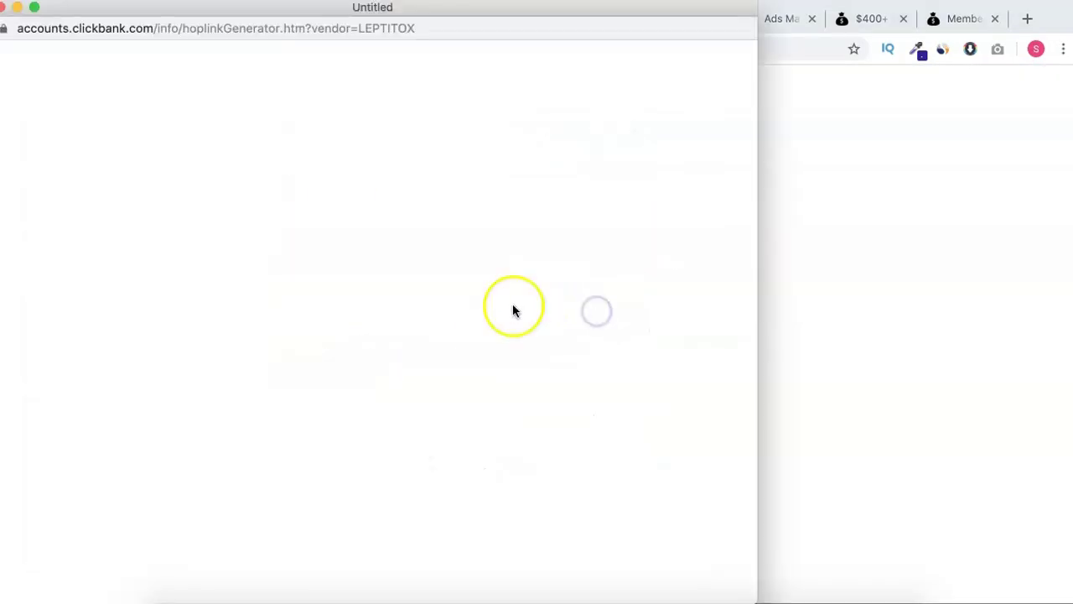
click(352, 221)
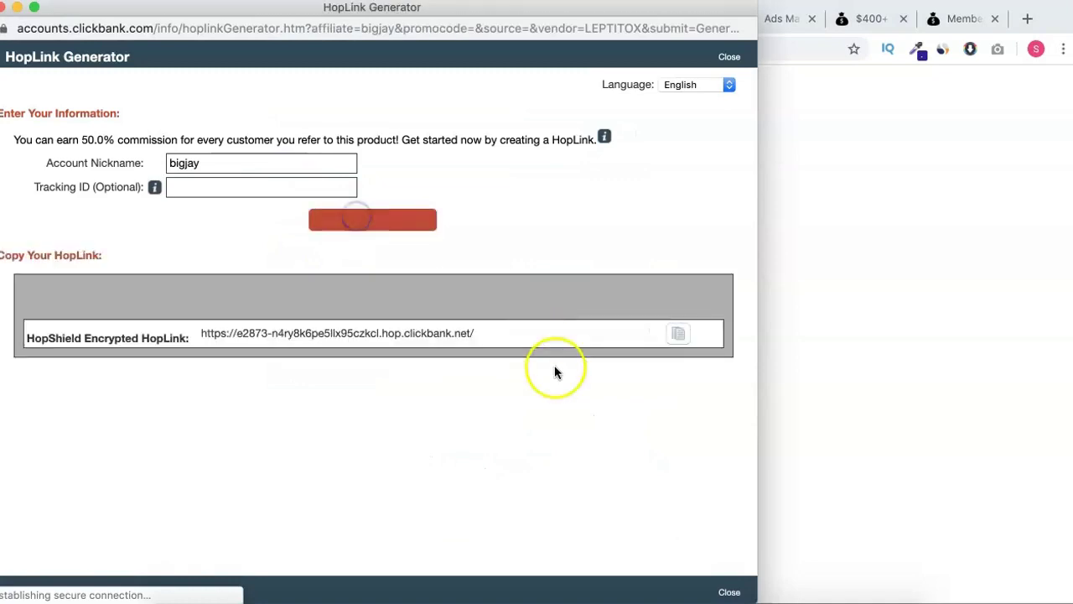
click(674, 343)
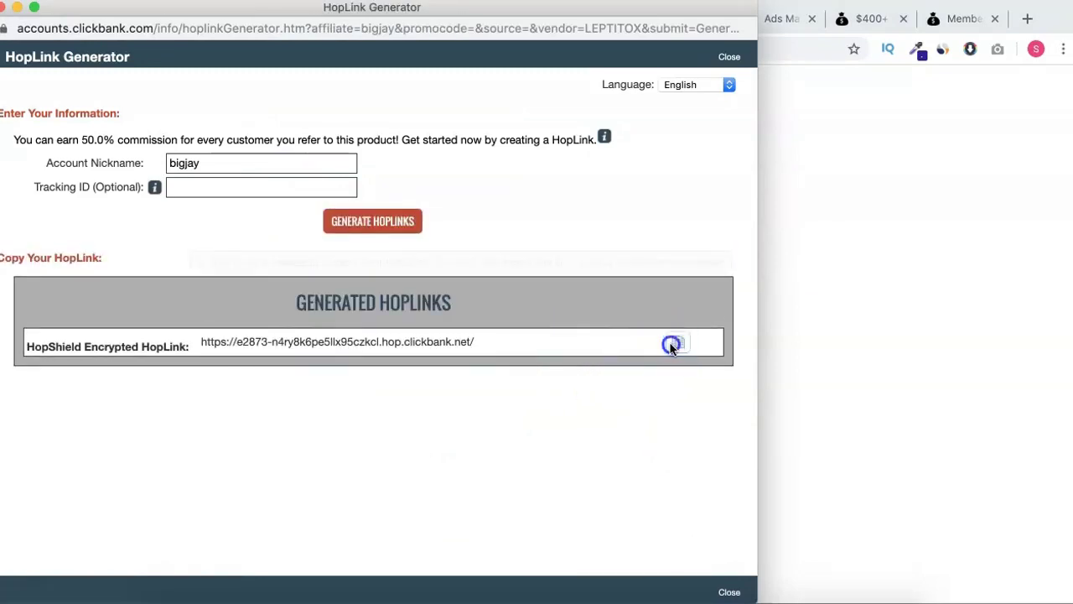
click(728, 59)
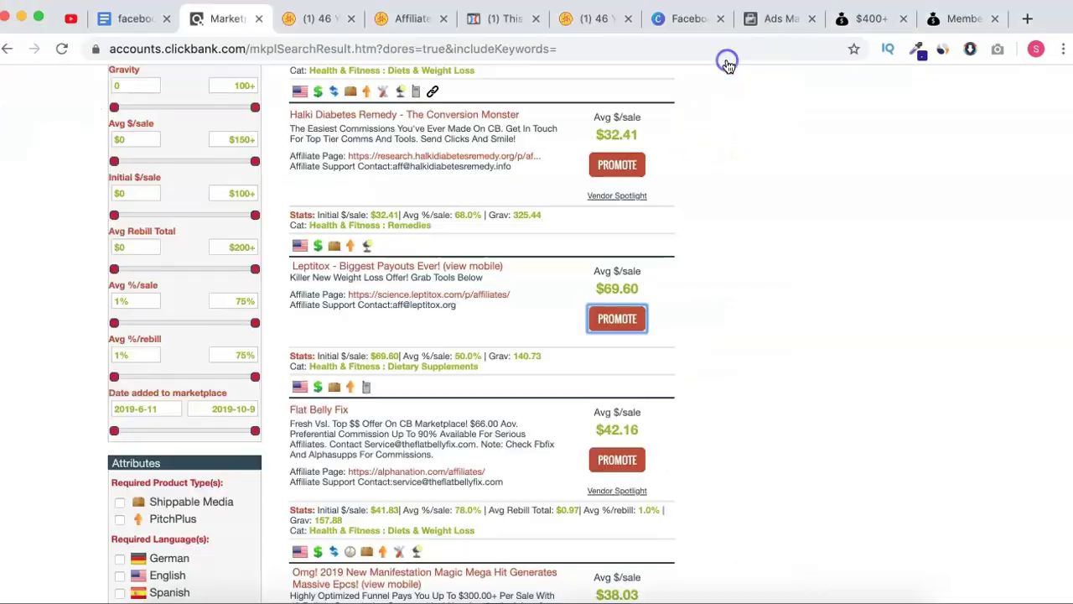
In the ClickFunnels page editor, replace the video image's link URL with the copied HopLink
click(495, 19)
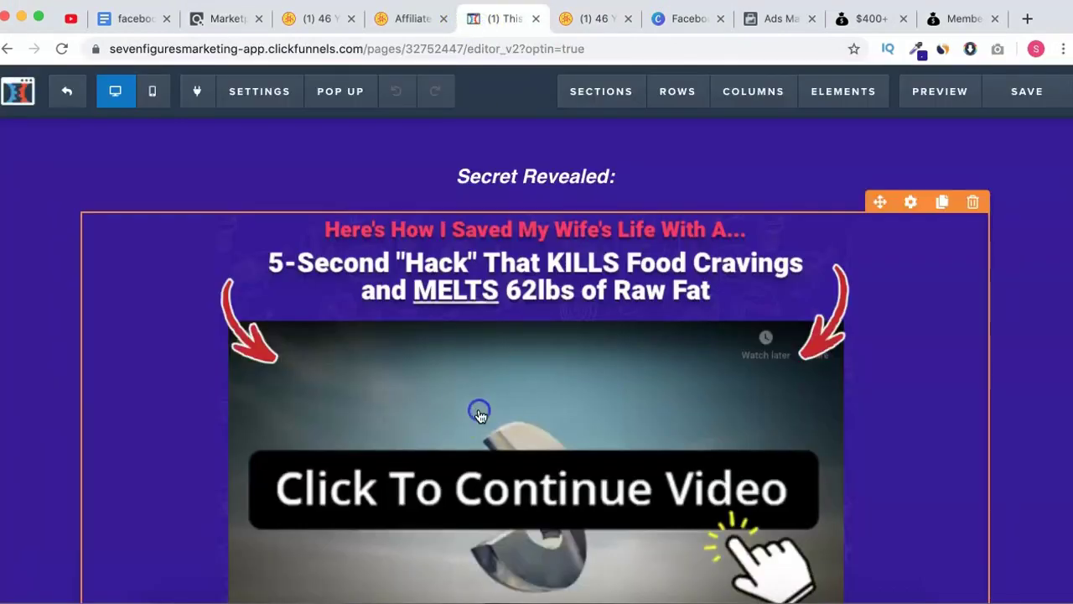
click(480, 413)
triple_click(907, 478)
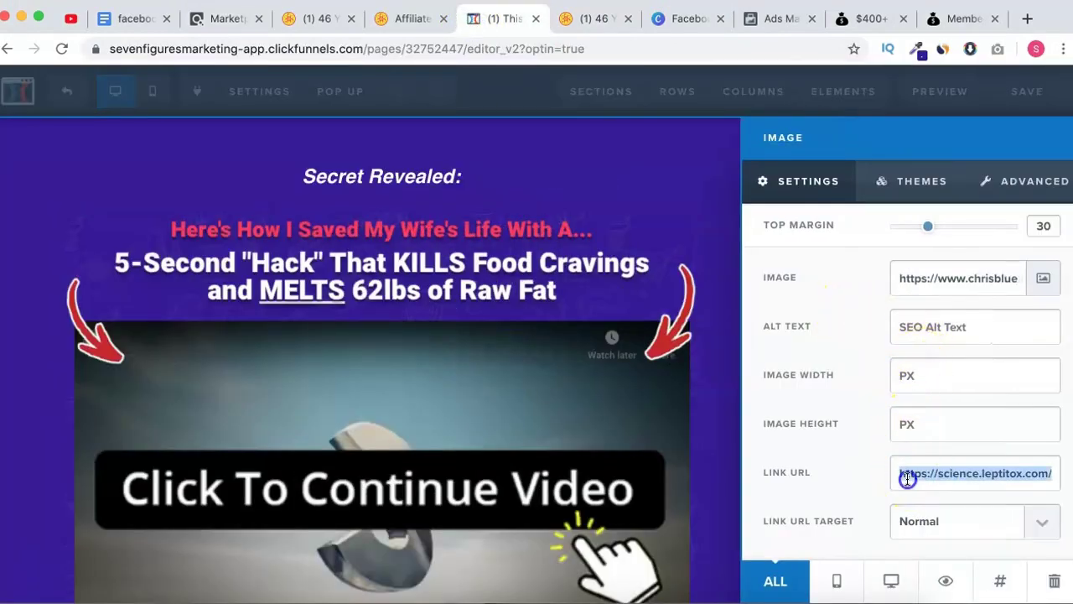
key(ctrl+v)
click(977, 91)
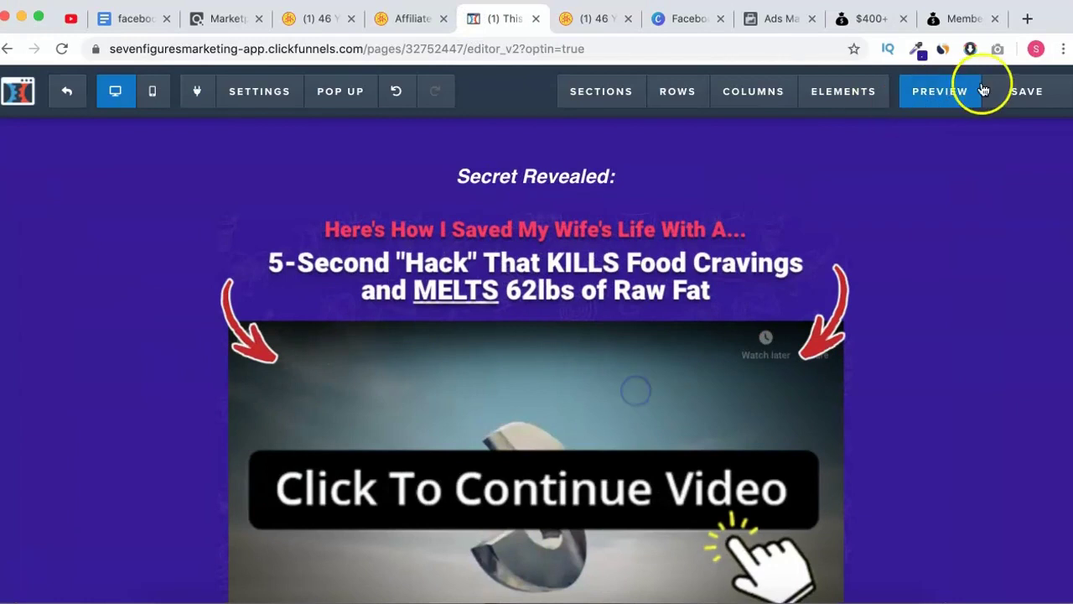
Preview the landing page, follow its video image to check the affiliate link on the Leptitox sales page, and close the preview
click(955, 94)
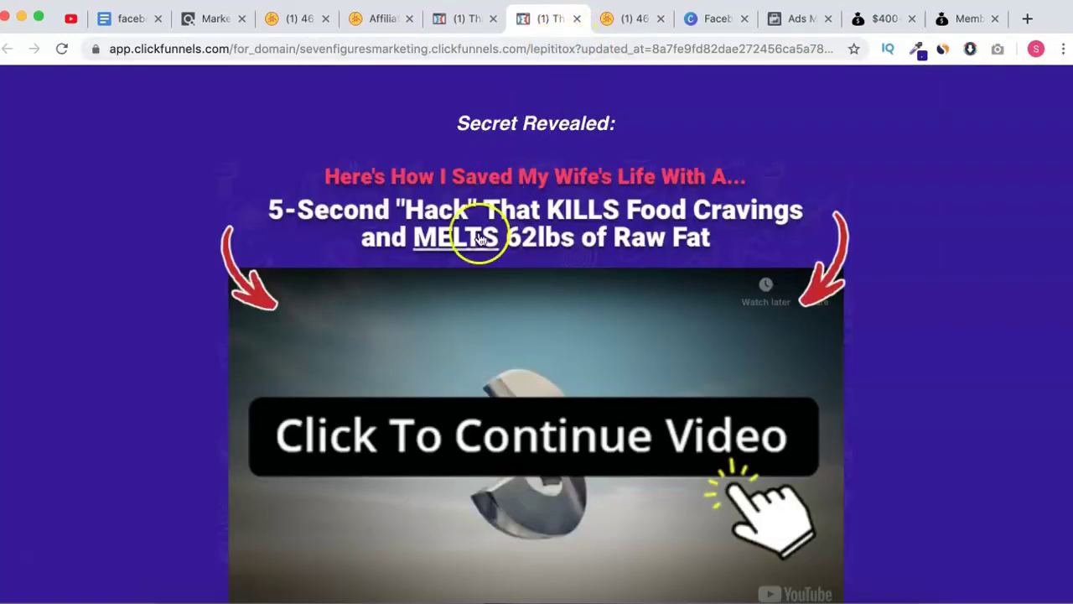
scroll(167, 270, down, 5)
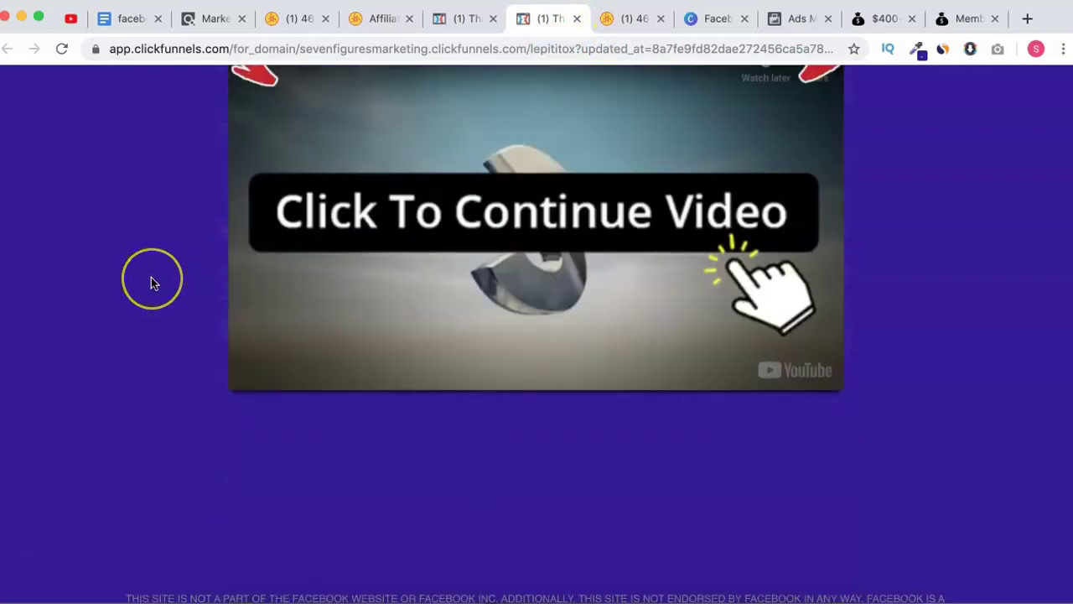
scroll(147, 279, up, 5)
click(277, 310)
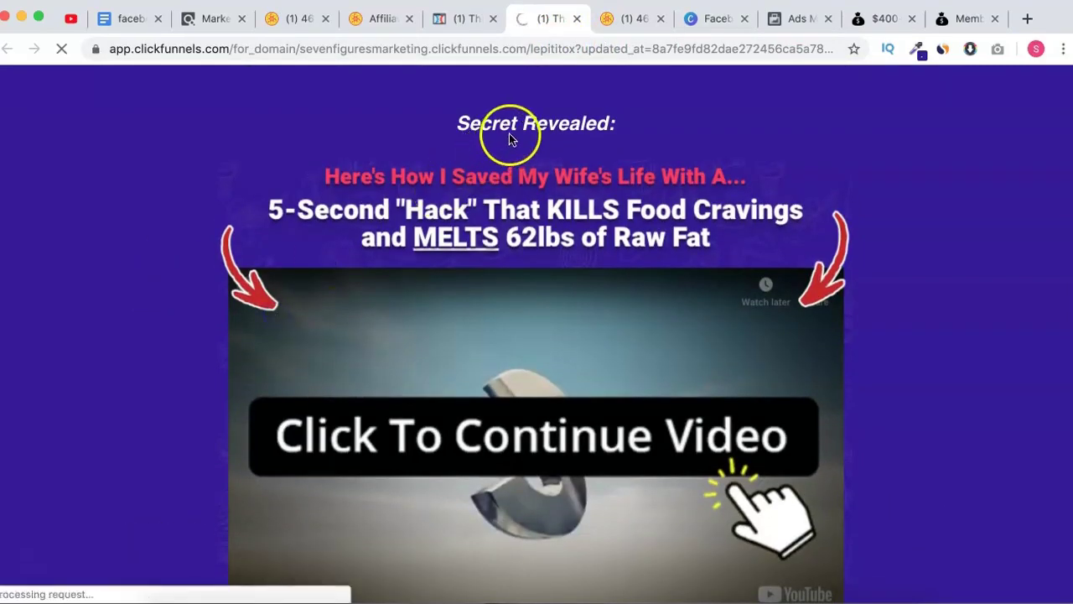
scroll(440, 366, down, 3)
scroll(438, 361, down, 10)
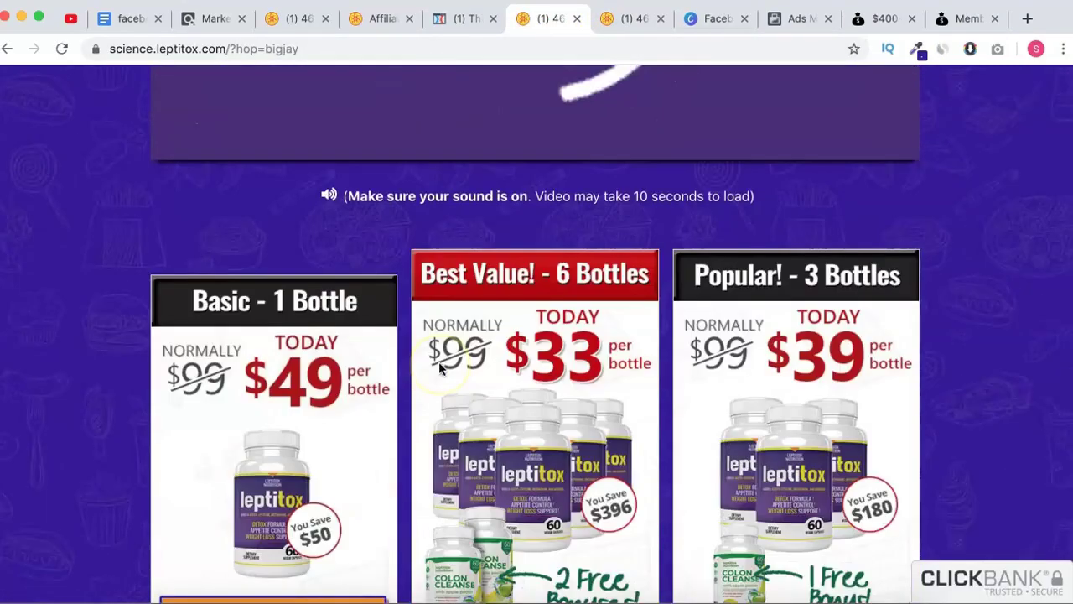
scroll(438, 361, up, 15)
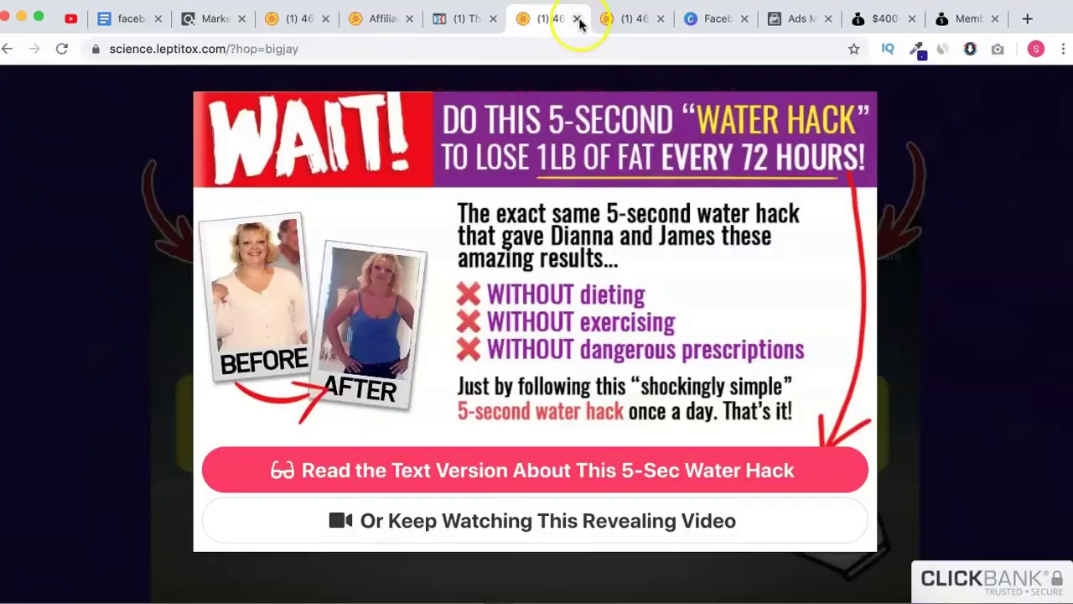
click(577, 18)
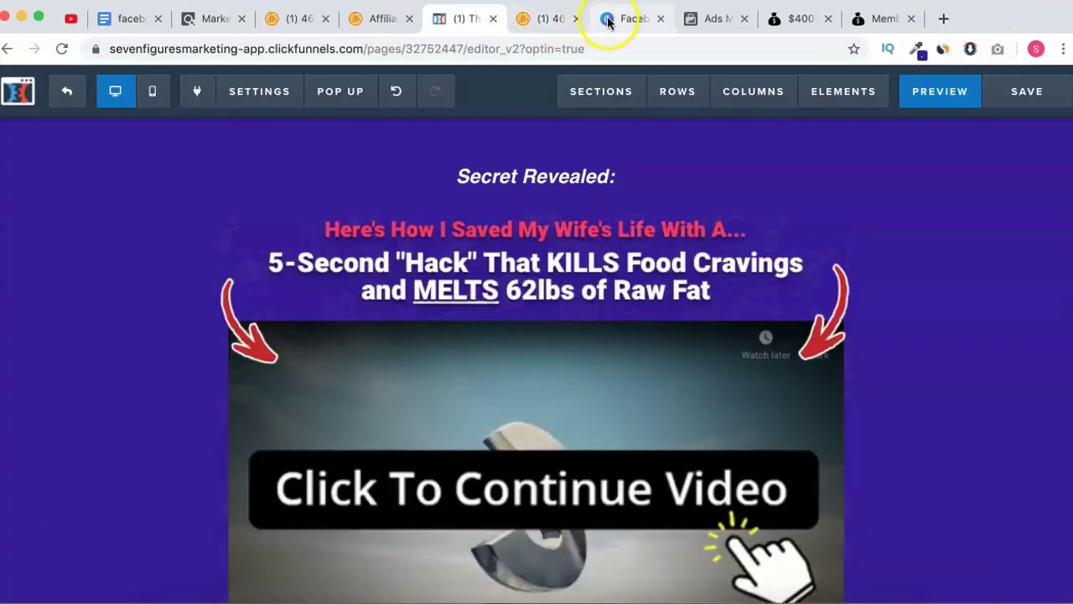
Switch to the facebook ads design in Canva, dismiss the publishing options, and move the Leptitox affiliate resources tab beside it
click(642, 27)
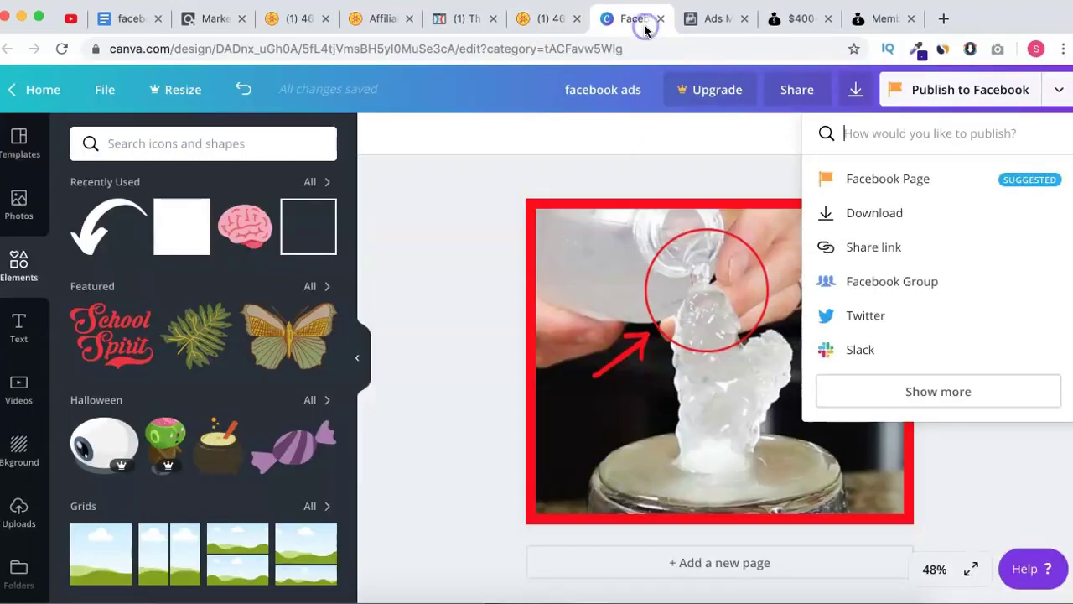
click(471, 196)
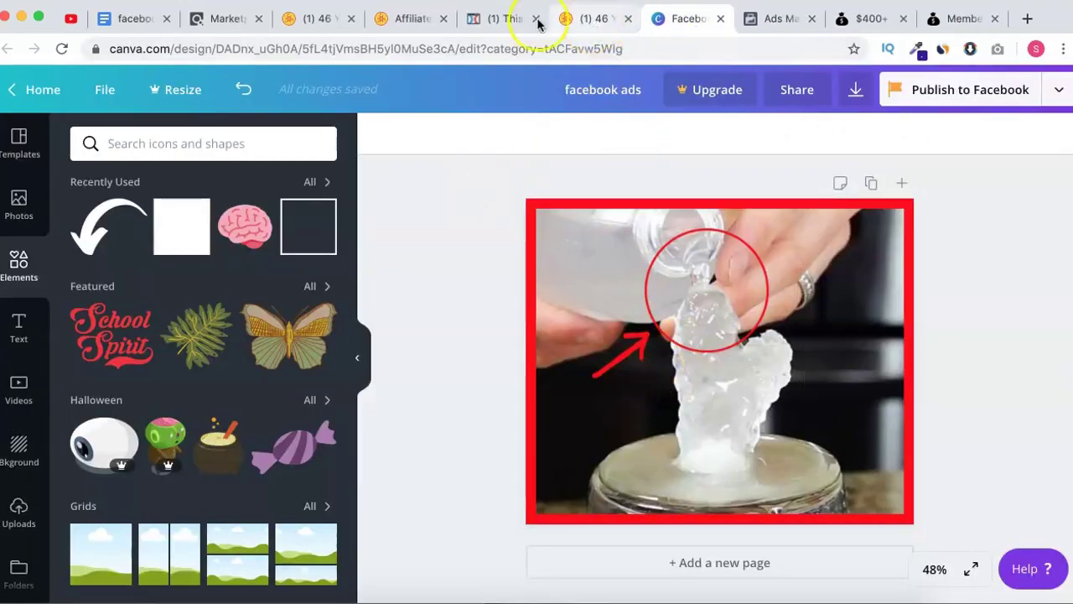
drag(407, 23, 582, 32)
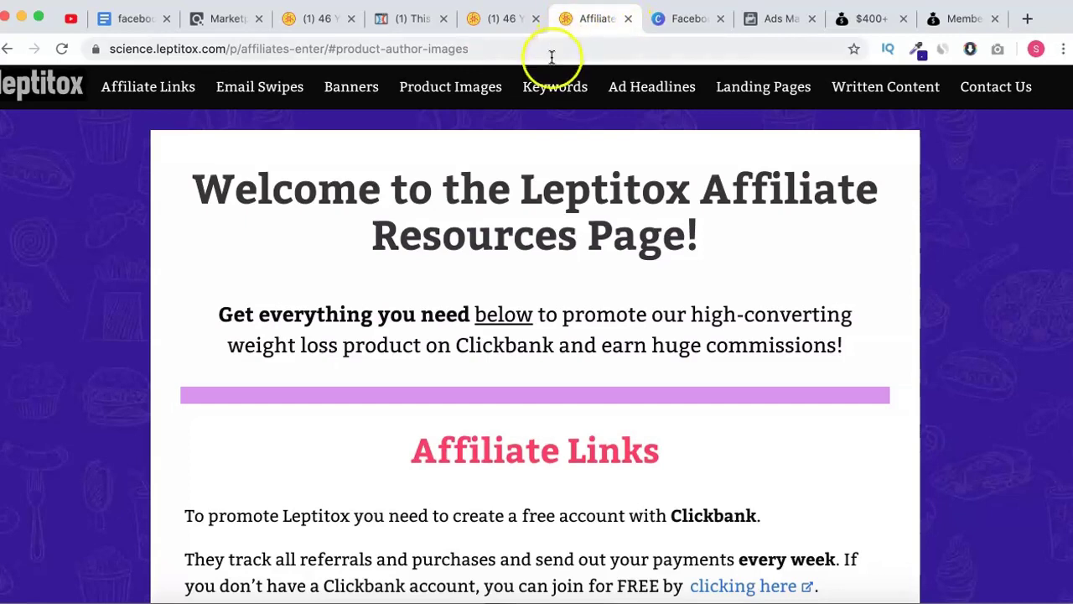
On the Leptitox affiliate resources page, find the ad images, view Image 1 in its own tab, close it and return to the Canva design
click(444, 91)
scroll(405, 369, down, 10)
scroll(404, 390, down, 15)
scroll(404, 390, up, 4)
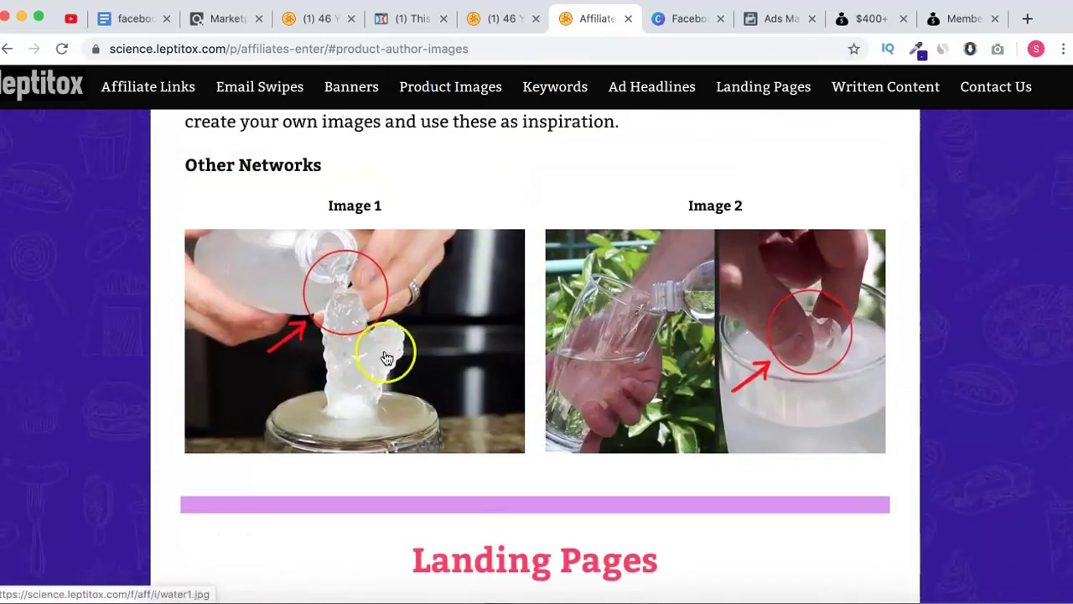
right_click(356, 295)
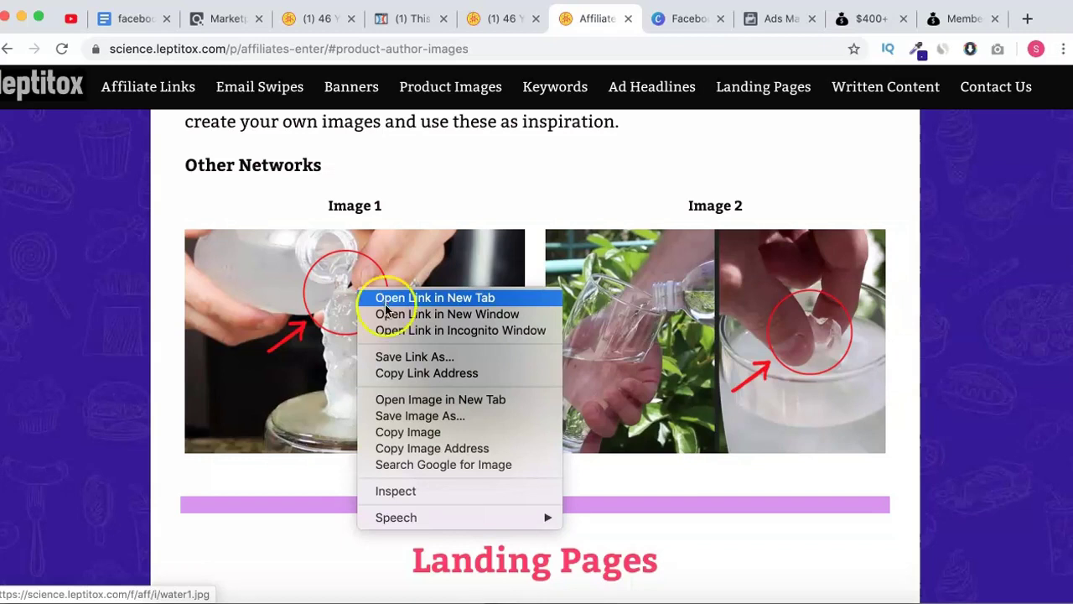
click(384, 401)
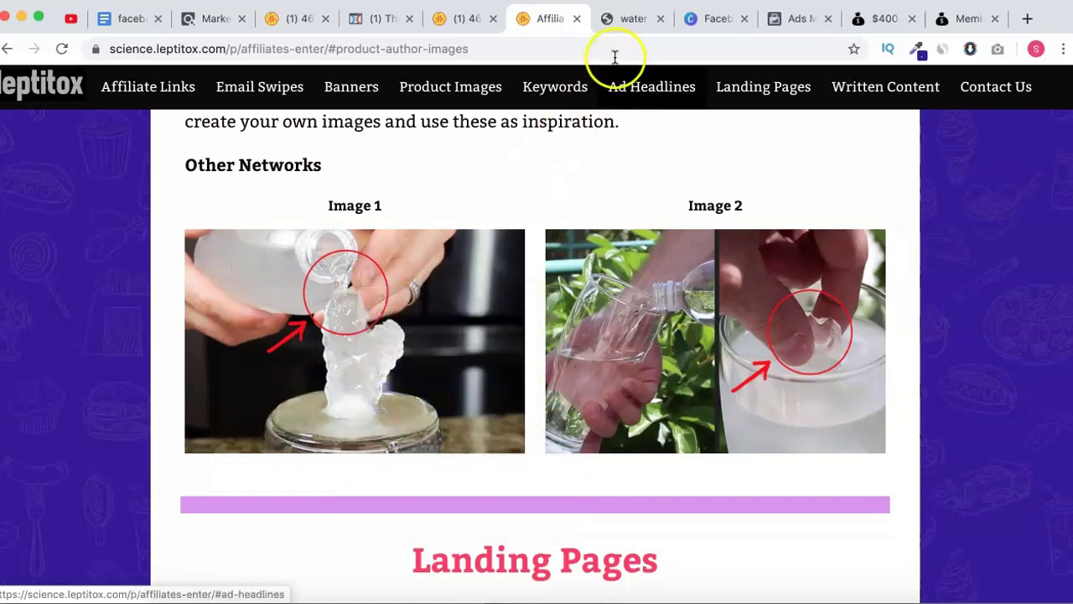
click(622, 23)
click(559, 28)
click(661, 20)
scroll(483, 163, up, 1)
click(683, 20)
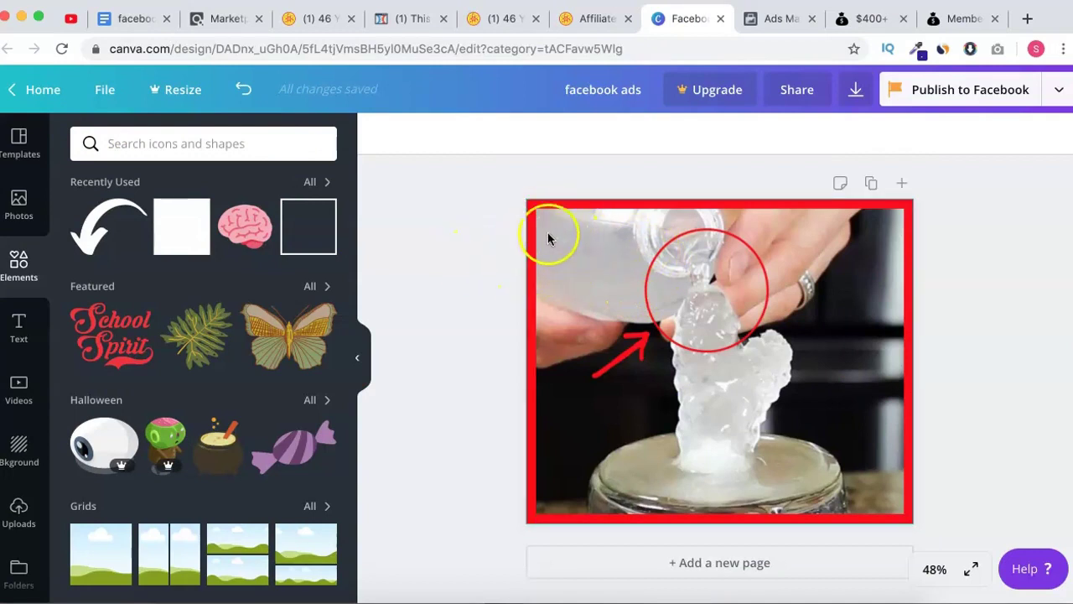
From the affiliate resources page, view Image 2 in its own tab, close it and go back to the Canva design
click(581, 28)
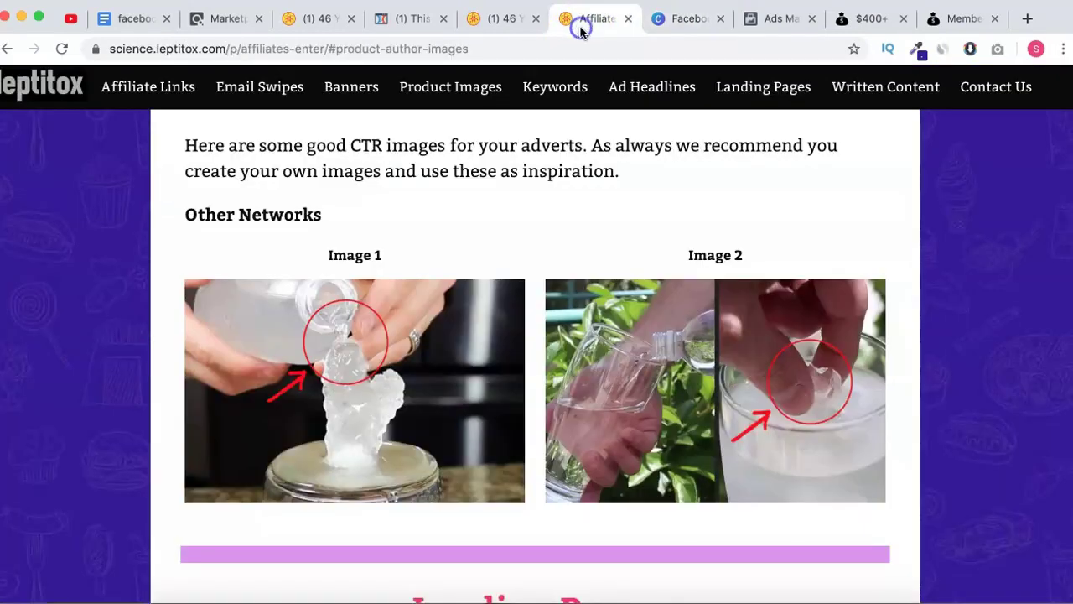
right_click(617, 338)
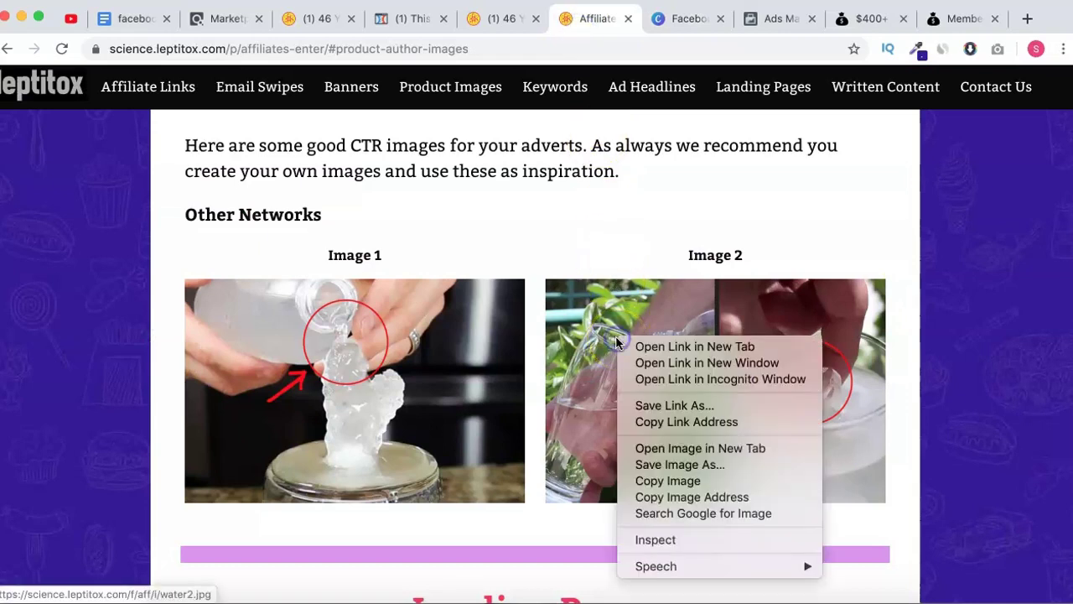
click(638, 449)
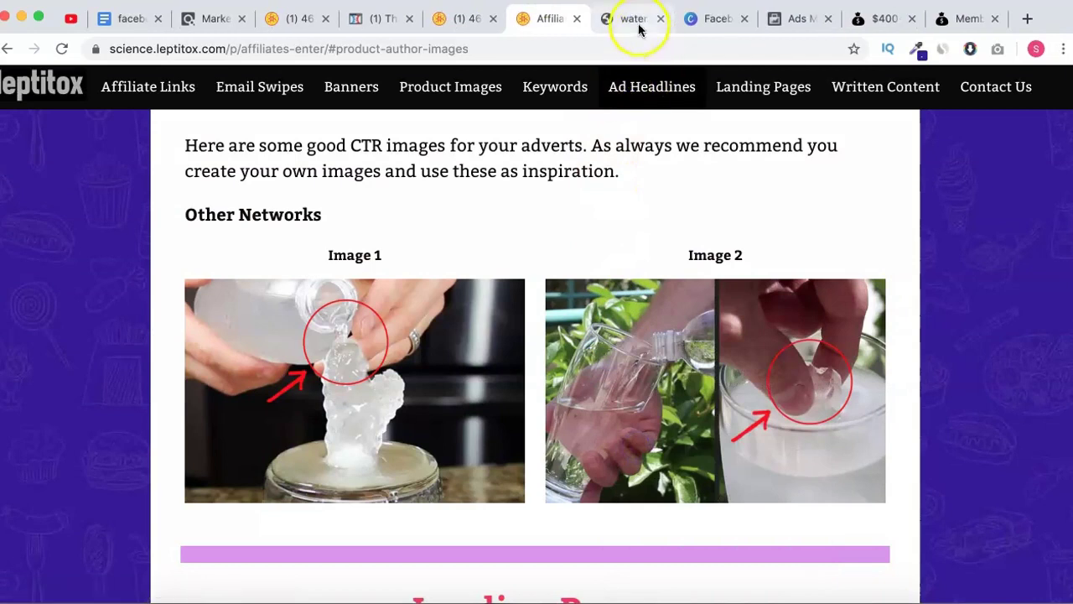
click(635, 24)
click(664, 20)
click(634, 22)
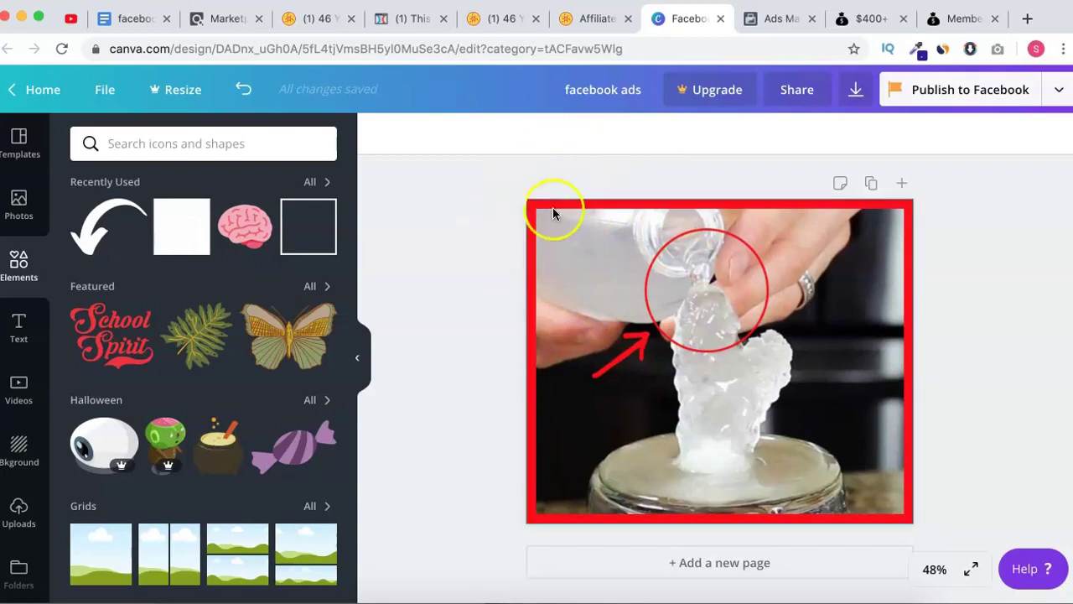
Exit the ClickFunnels page editor to the Leptitox step overview, place its tab beside the Canva design, and show the design
click(419, 20)
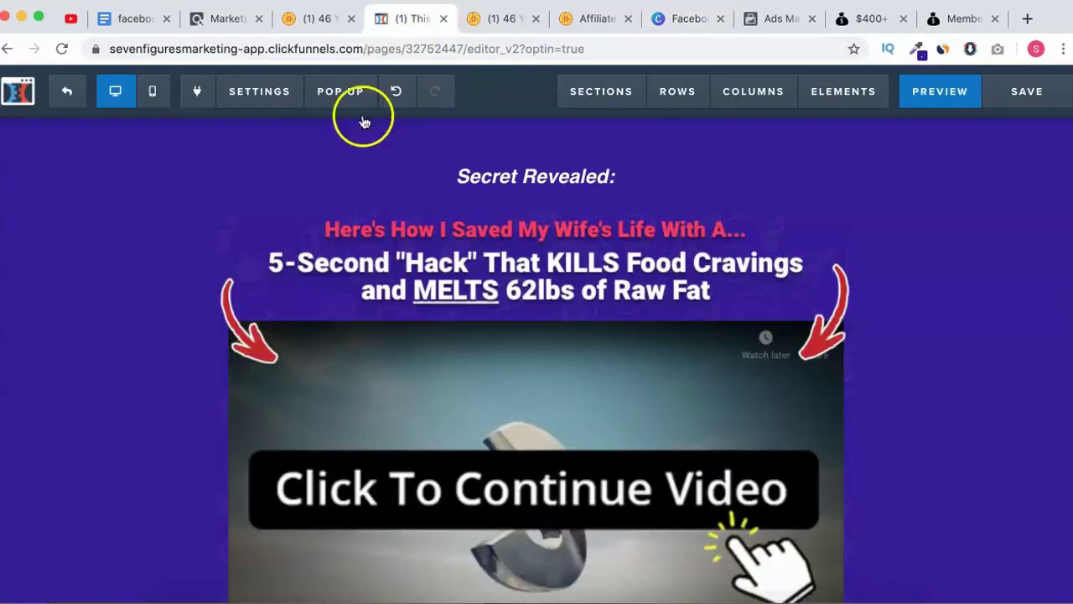
click(69, 88)
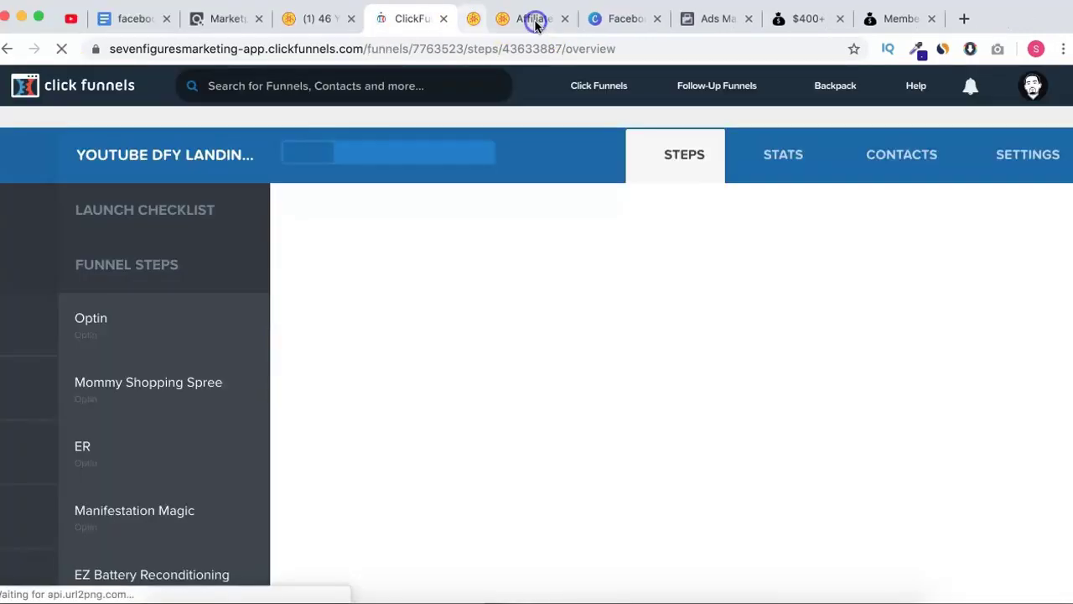
drag(411, 18, 550, 23)
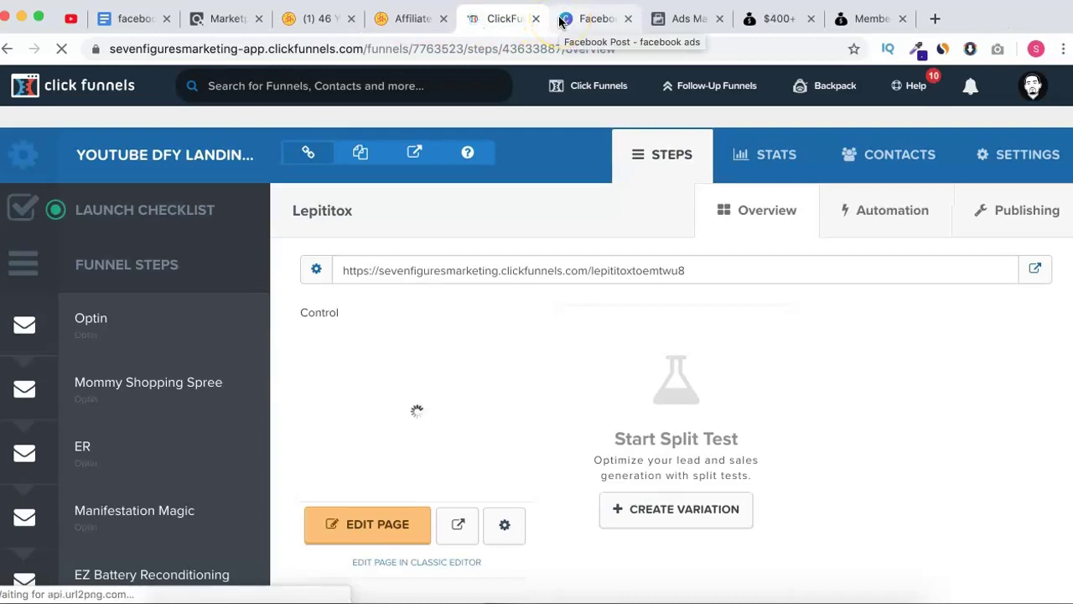
click(560, 20)
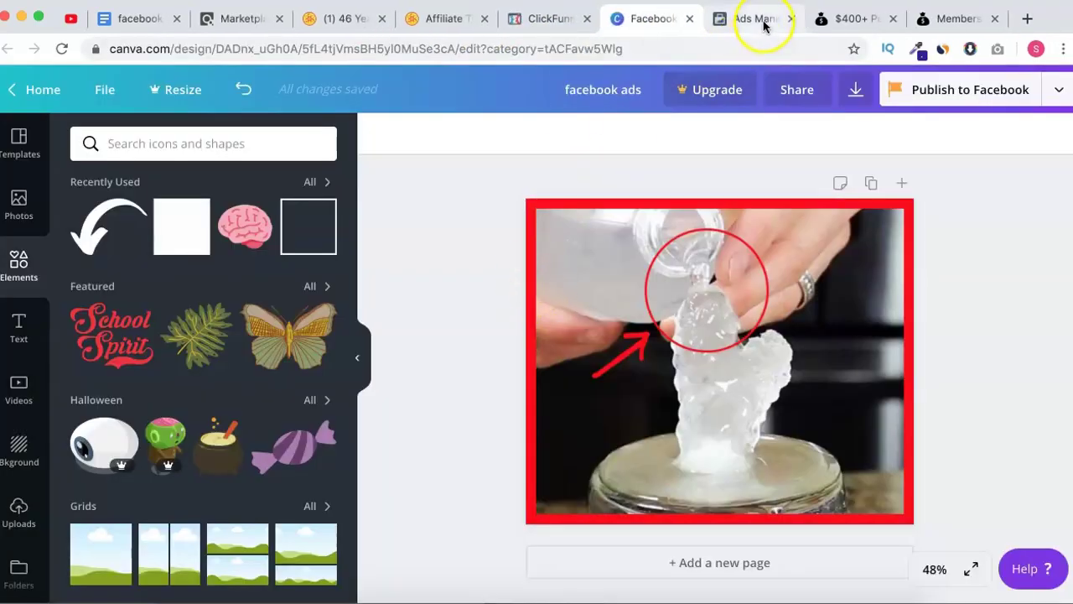
Switch to Facebook Ads Manager and name the new campaign "Youtube Tutorial" in Quick Creation
click(765, 24)
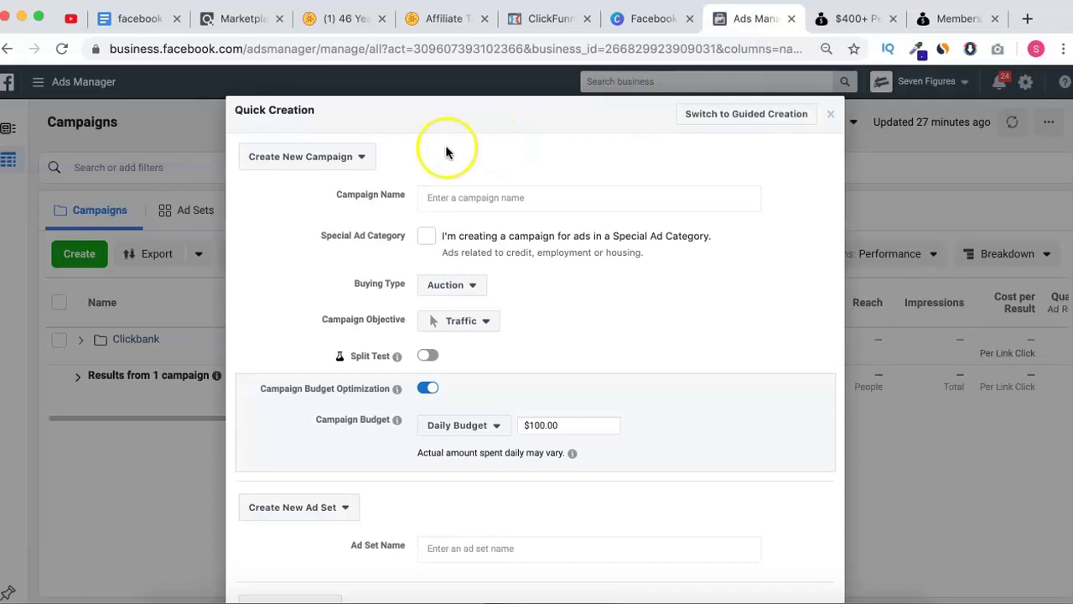
click(438, 197)
click(432, 170)
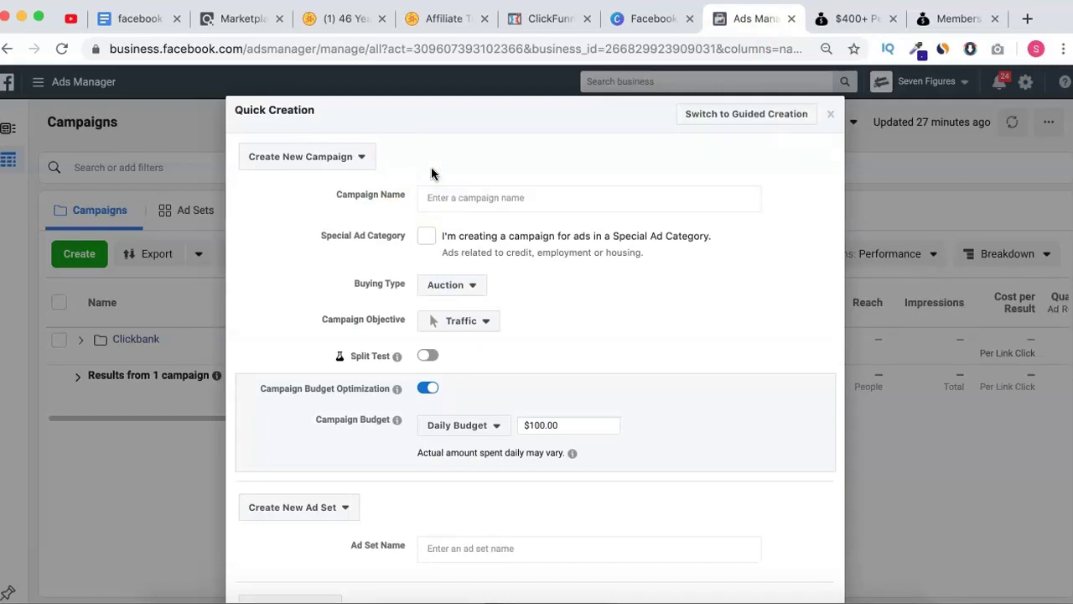
click(440, 199)
click(427, 166)
click(437, 198)
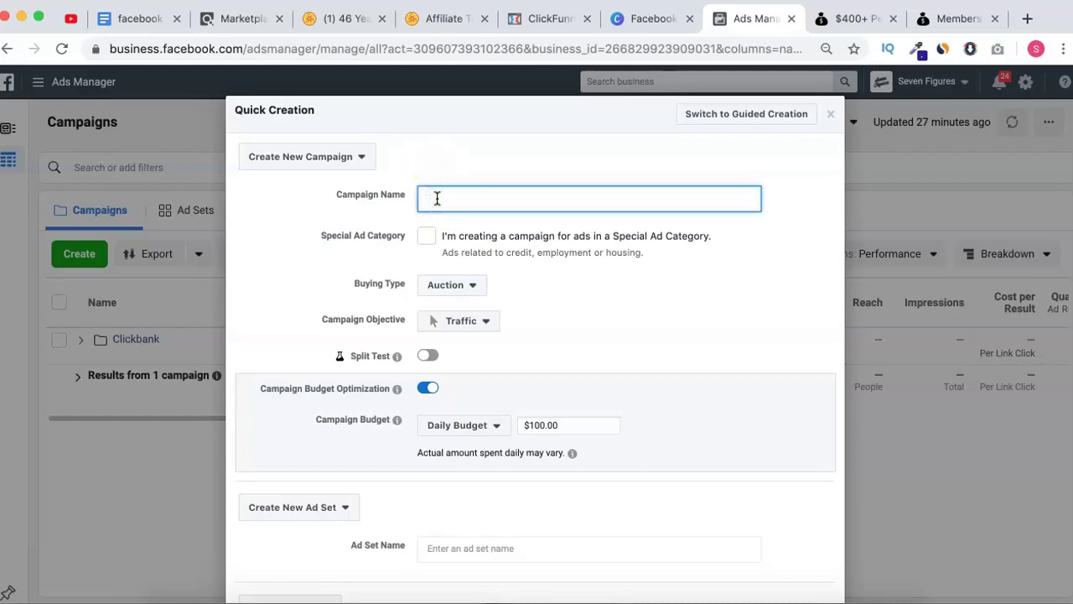
click(432, 198)
click(315, 268)
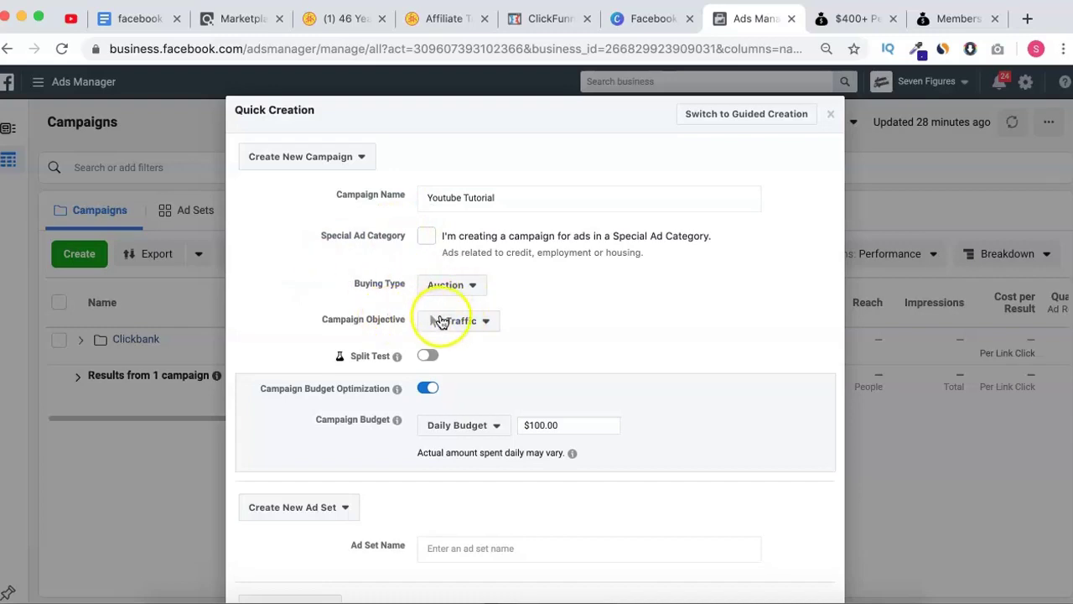
Look over the campaign objectives, keep Traffic, and turn off Campaign Budget Optimization
click(457, 320)
scroll(453, 419, down, 1)
scroll(463, 419, up, 1)
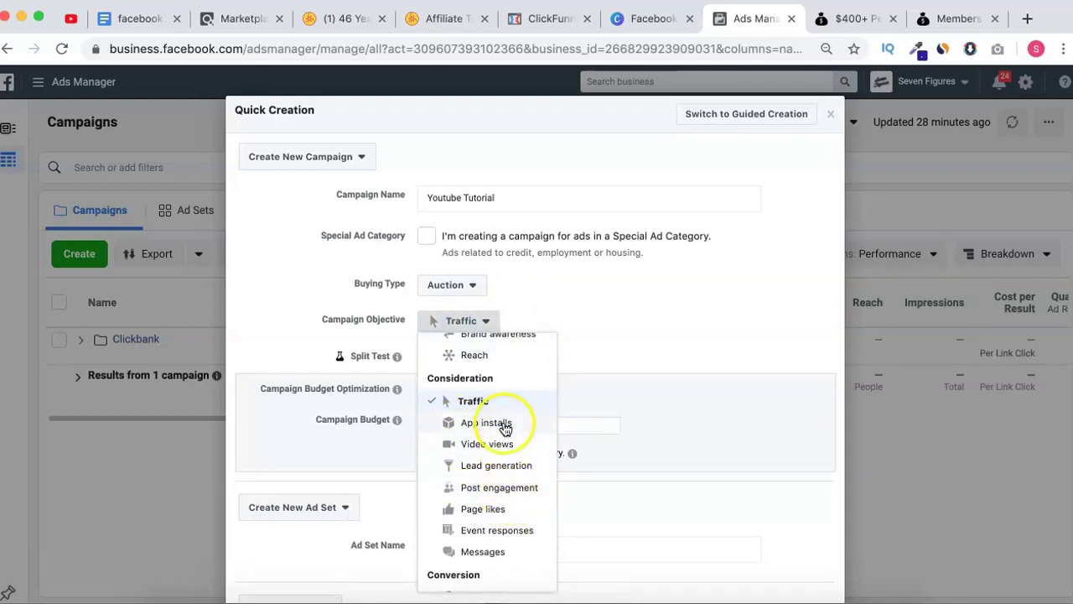
click(629, 344)
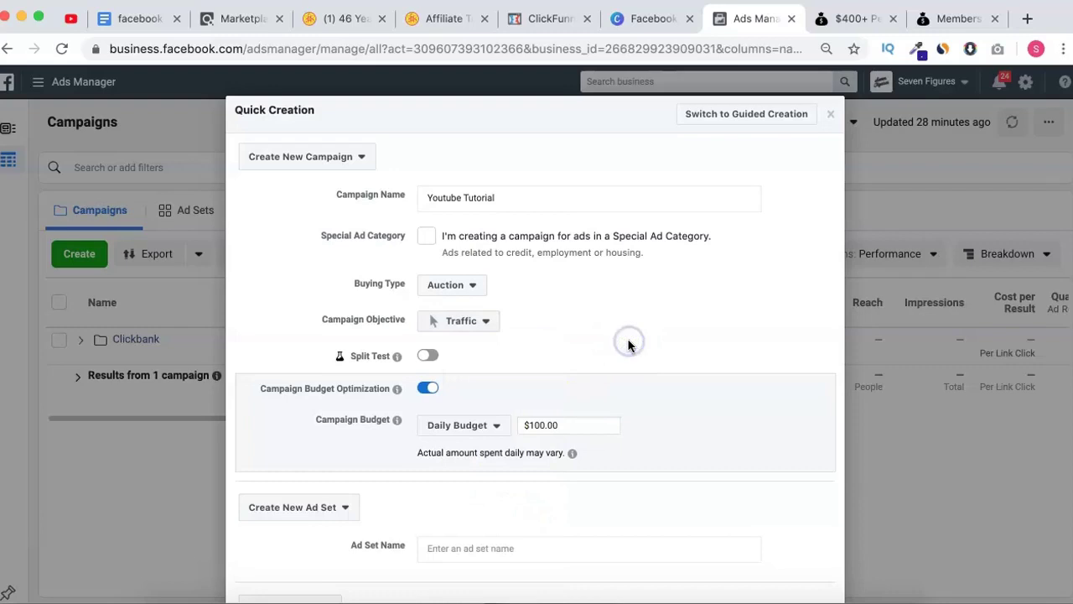
click(426, 388)
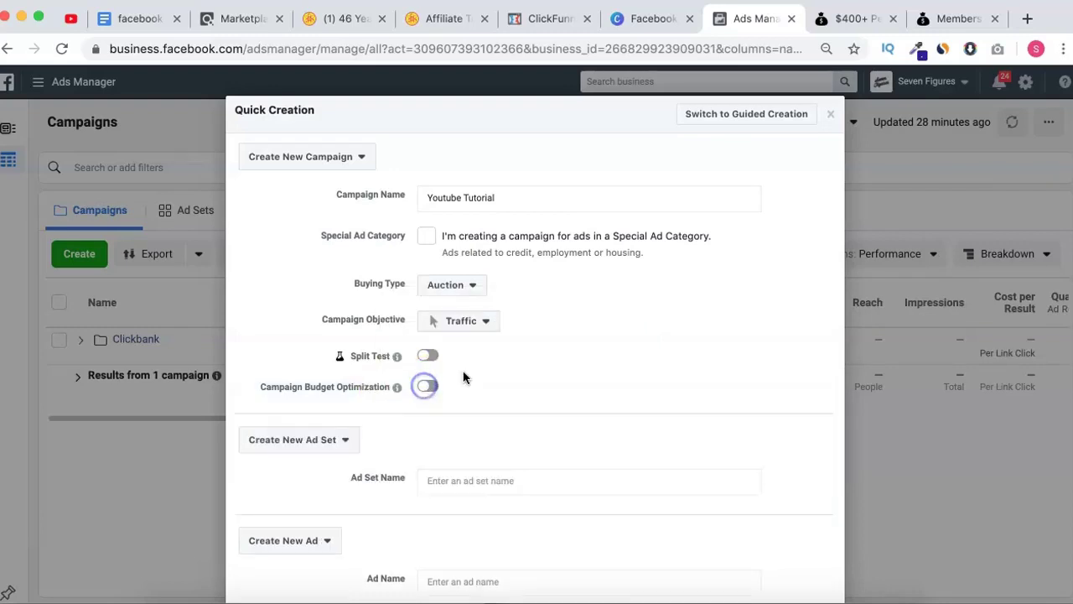
Name the new ad set "Adset" and the new ad "Ad", and save the campaign as a draft
scroll(562, 358, down, 1)
scroll(561, 358, down, 2)
click(521, 369)
text(Adset)
click(512, 470)
text(Ad)
click(535, 451)
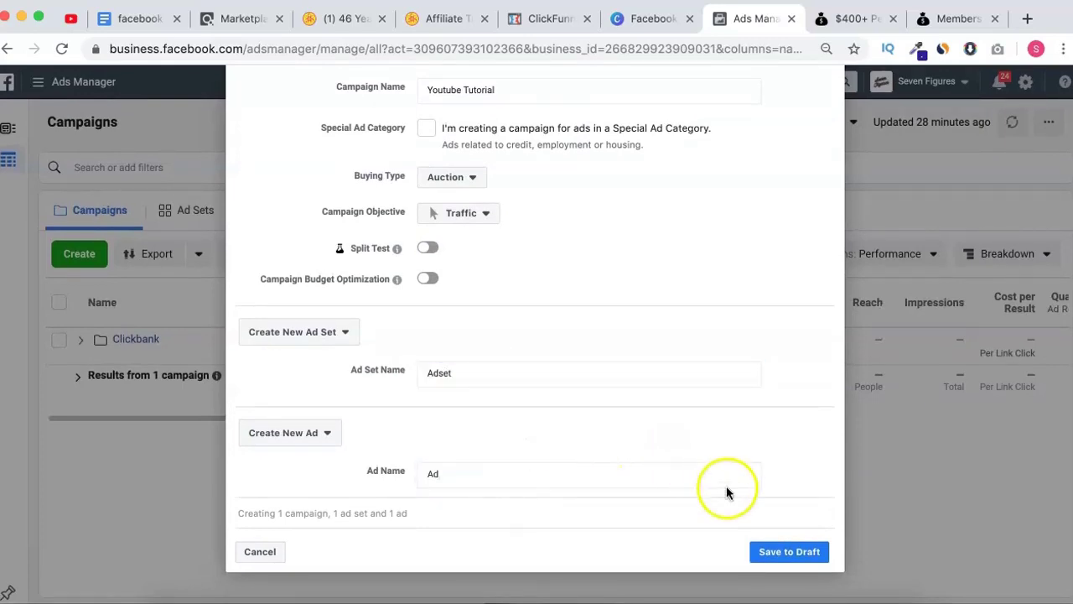
click(763, 544)
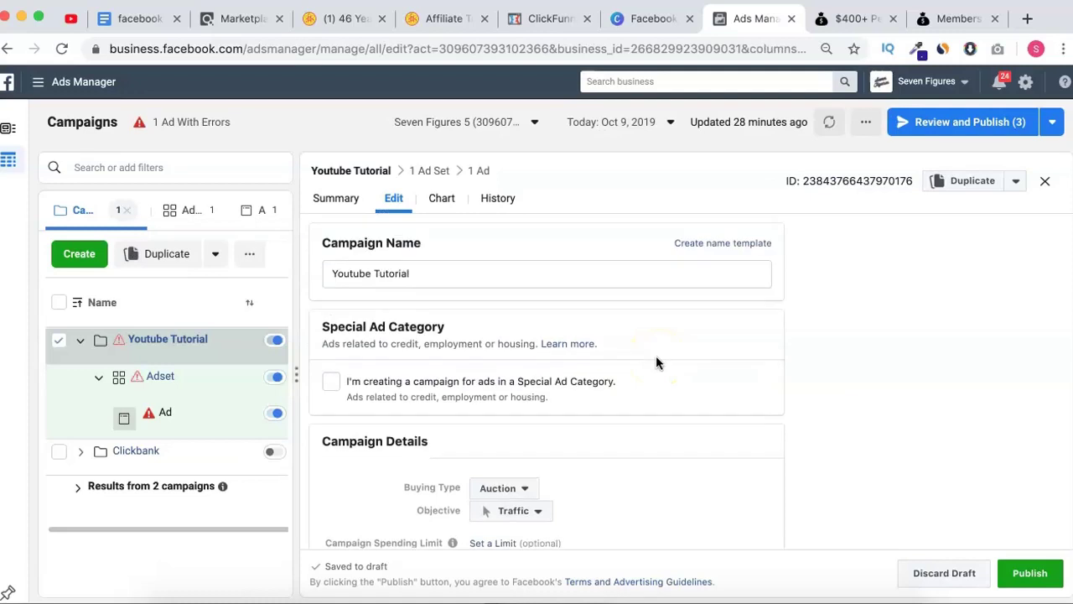
Look over the Youtube Tutorial campaign settings and open its ad set for editing
scroll(563, 375, down, 1)
scroll(563, 375, up, 1)
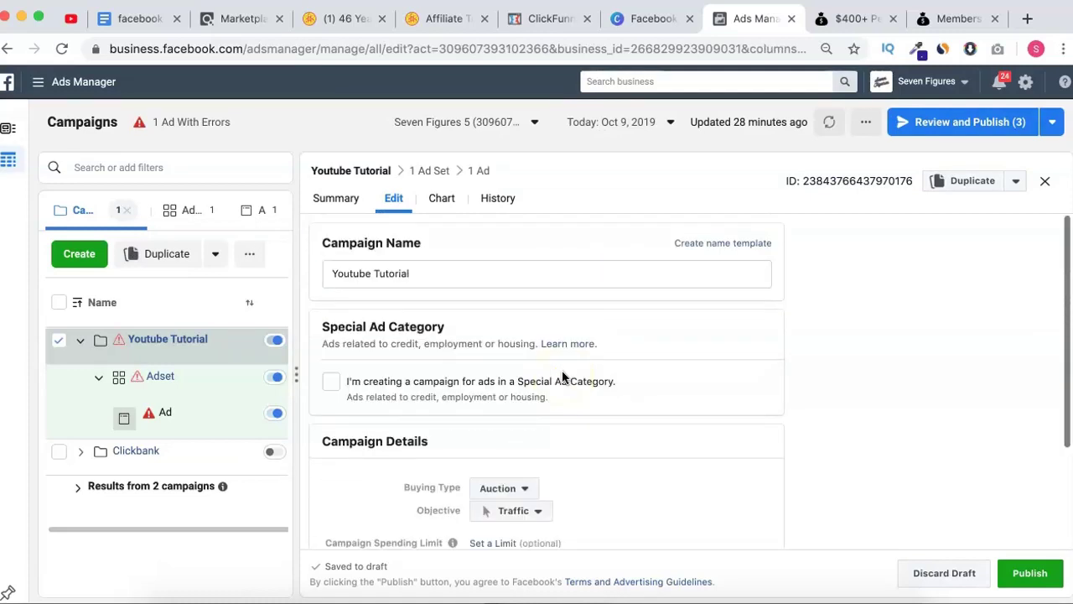
scroll(479, 343, down, 3)
scroll(491, 343, up, 3)
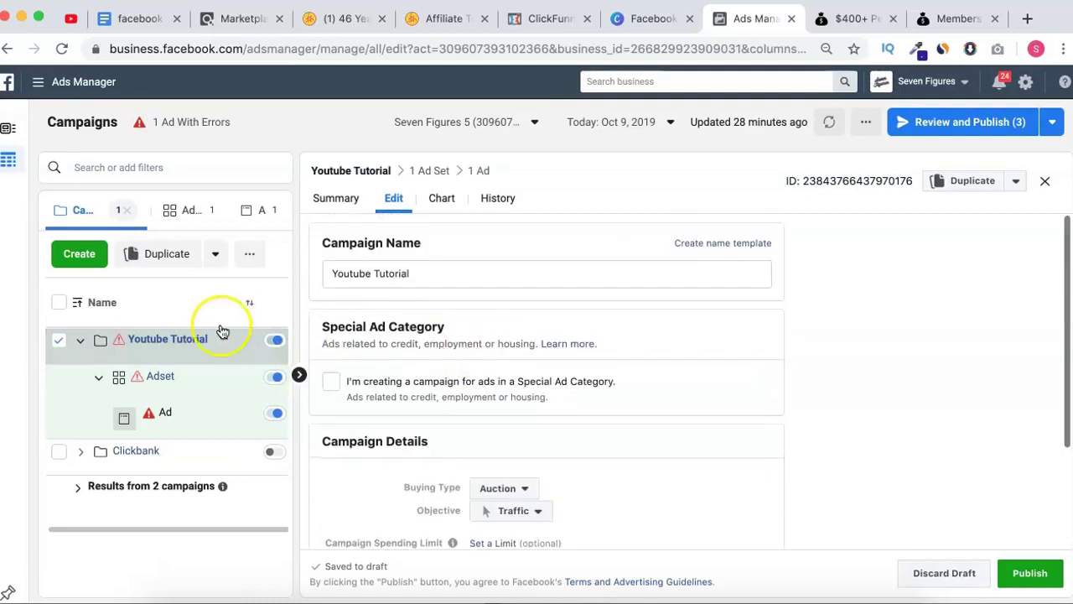
click(183, 338)
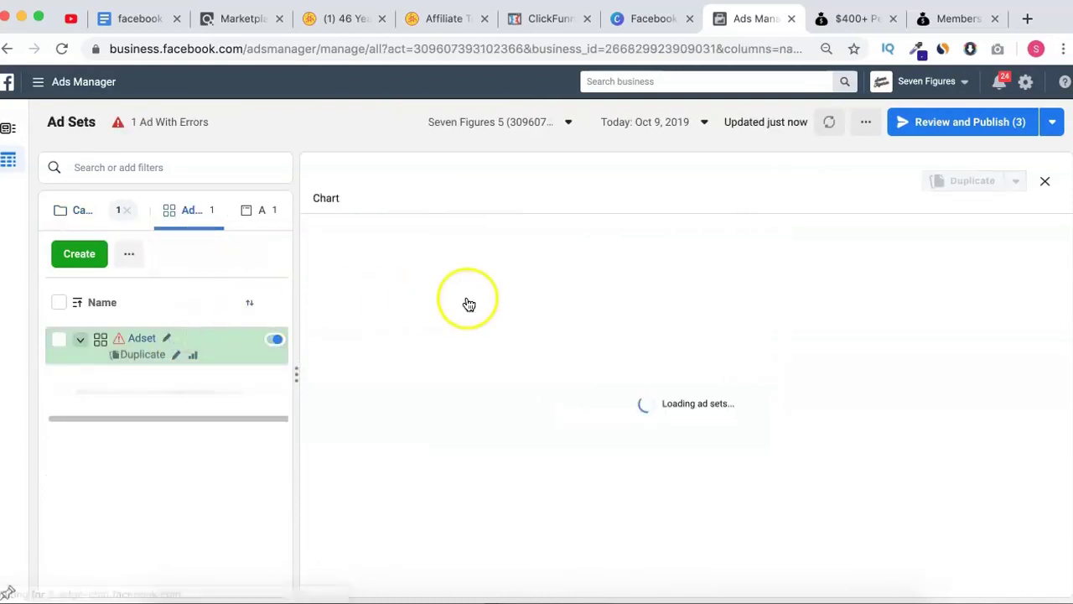
click(191, 354)
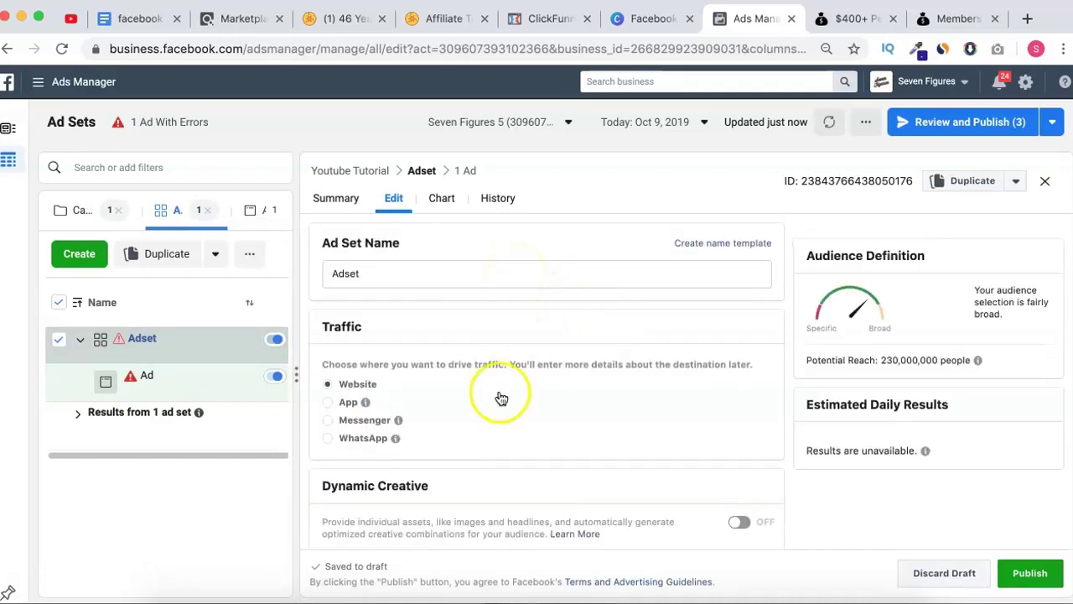
Set the ad set's daily budget to $10.00 and go on to its audience location, age and gender settings
scroll(495, 403, down, 5)
scroll(498, 423, up, 1)
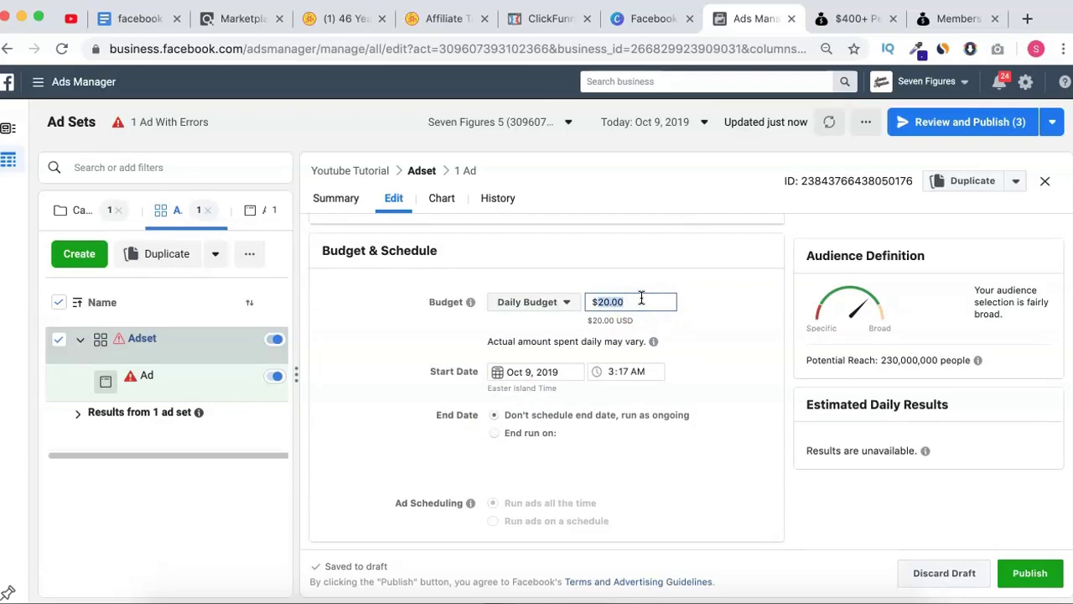
click(722, 307)
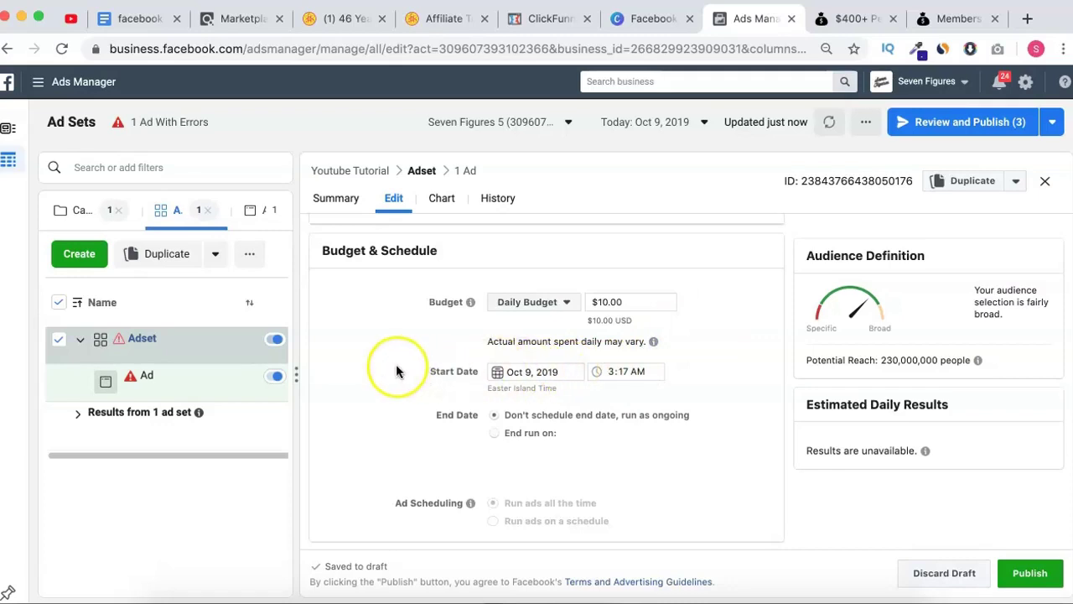
scroll(386, 367, down, 3)
scroll(396, 371, down, 5)
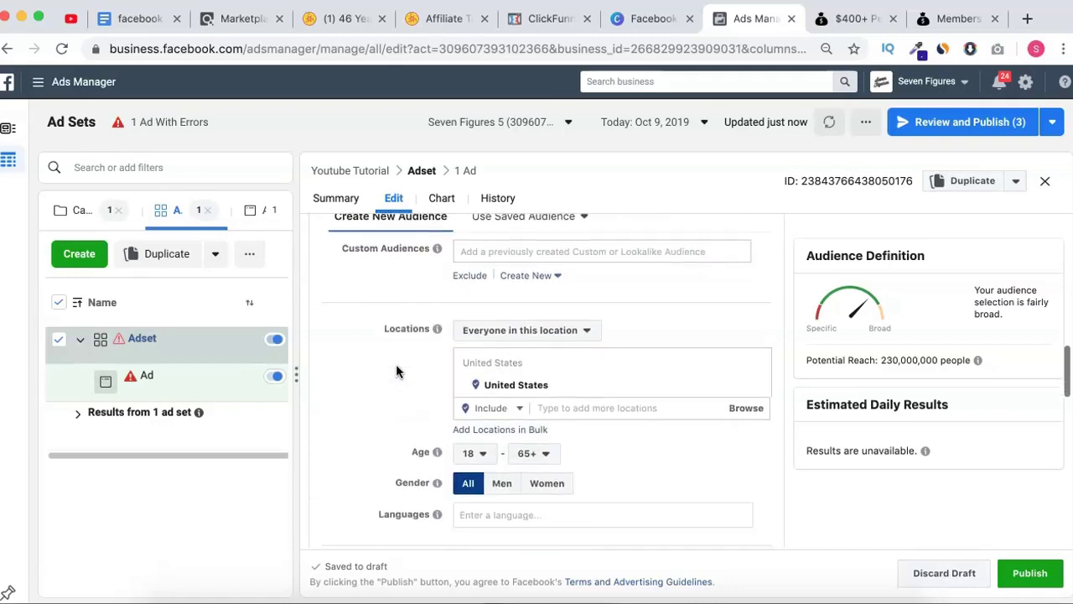
scroll(396, 371, up, 1)
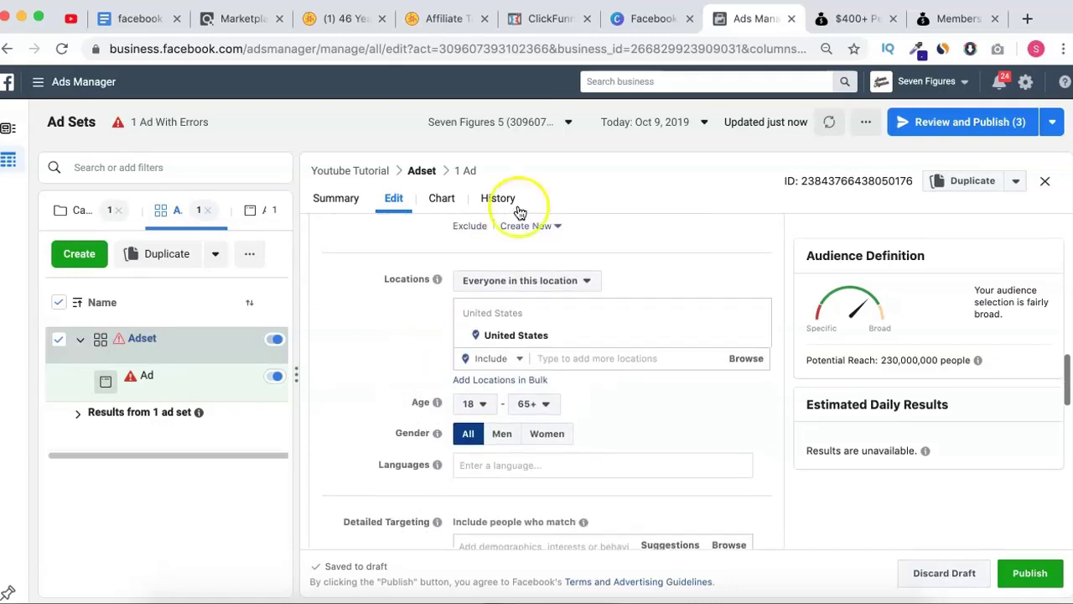
Switch to the Leptitox affiliate tools page and read its landing page recommendations for Facebook, written content and contact sections
click(444, 25)
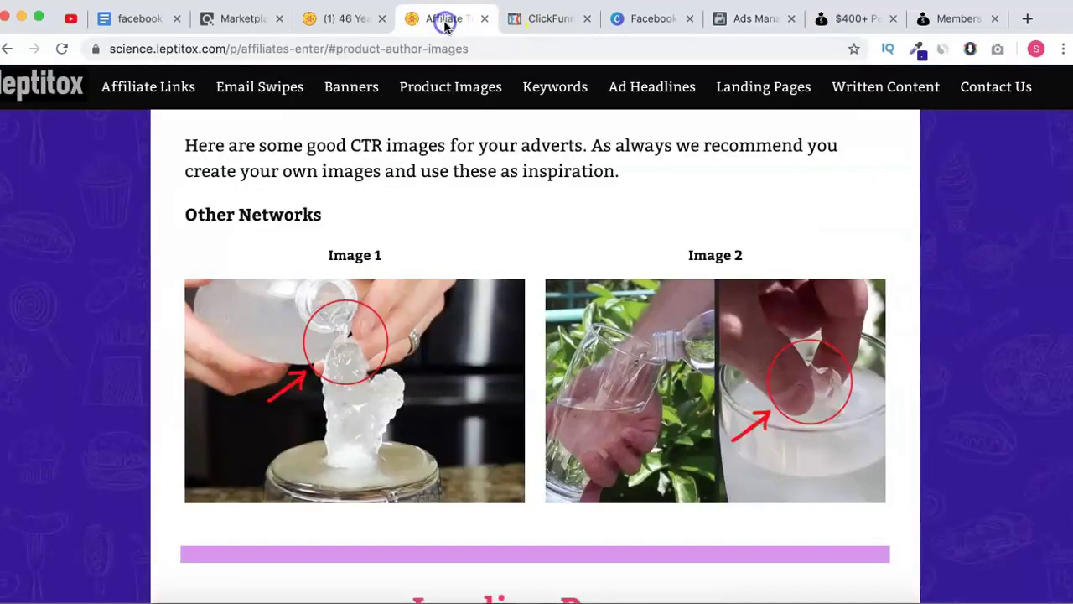
scroll(586, 204, down, 3)
scroll(586, 208, down, 10)
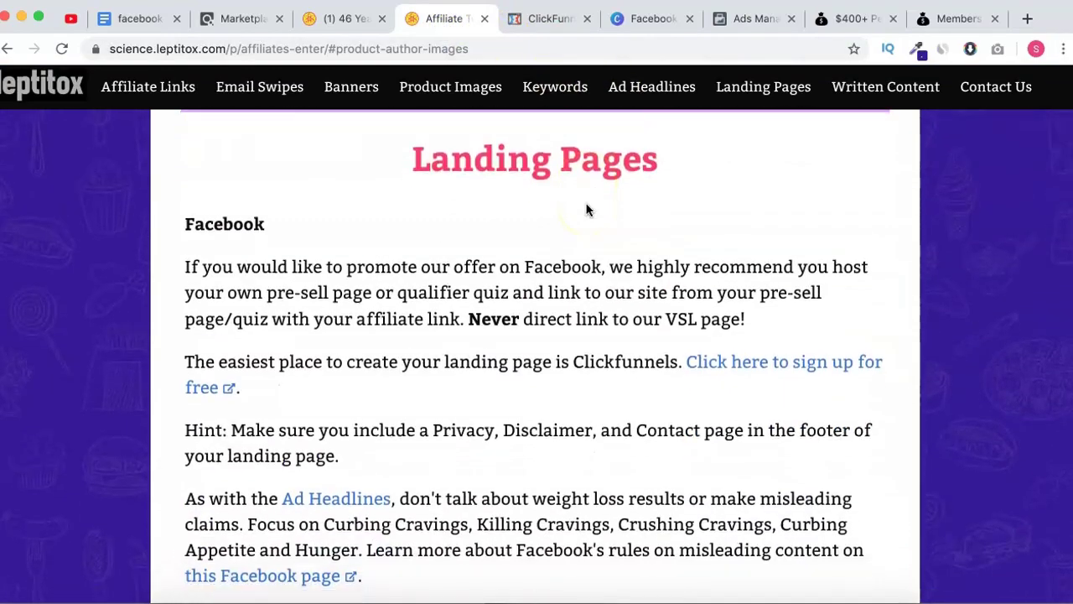
scroll(587, 210, up, 1)
scroll(586, 210, up, 4)
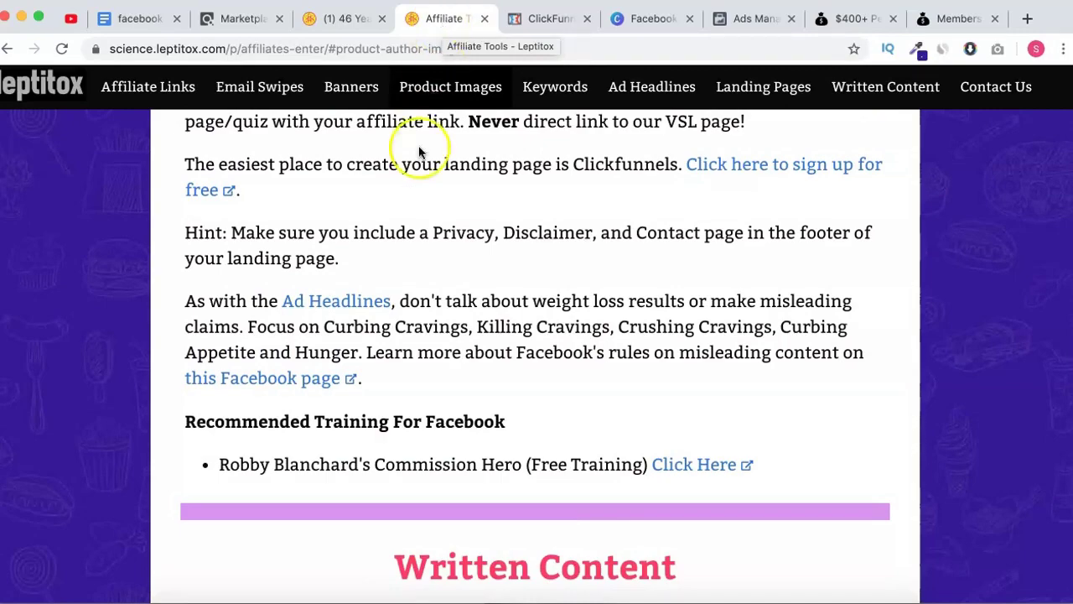
scroll(394, 222, down, 15)
scroll(394, 228, down, 5)
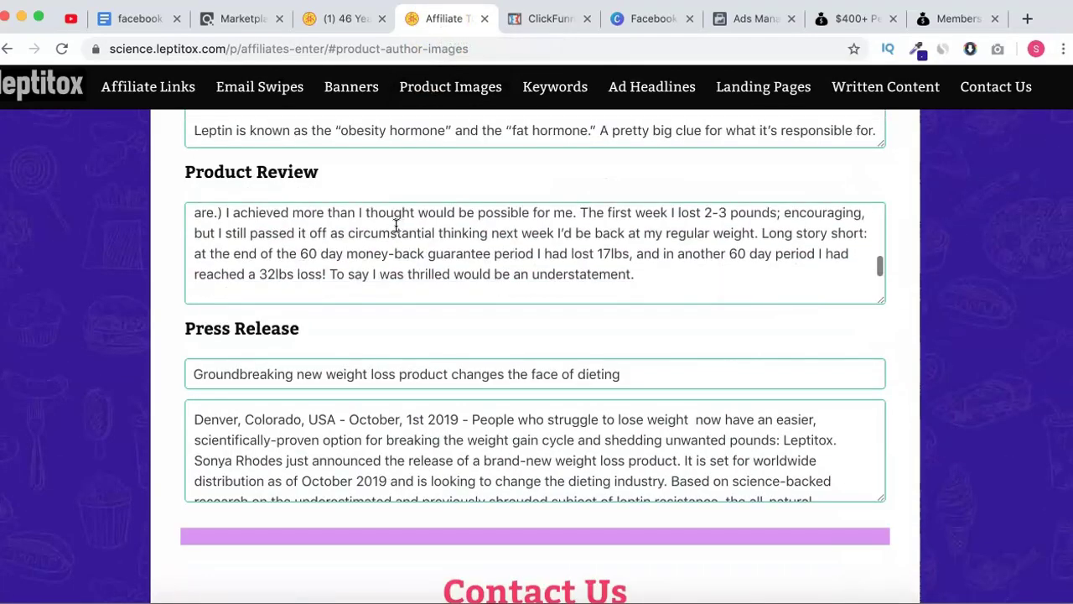
scroll(938, 445, down, 10)
scroll(926, 486, up, 8)
scroll(927, 486, up, 20)
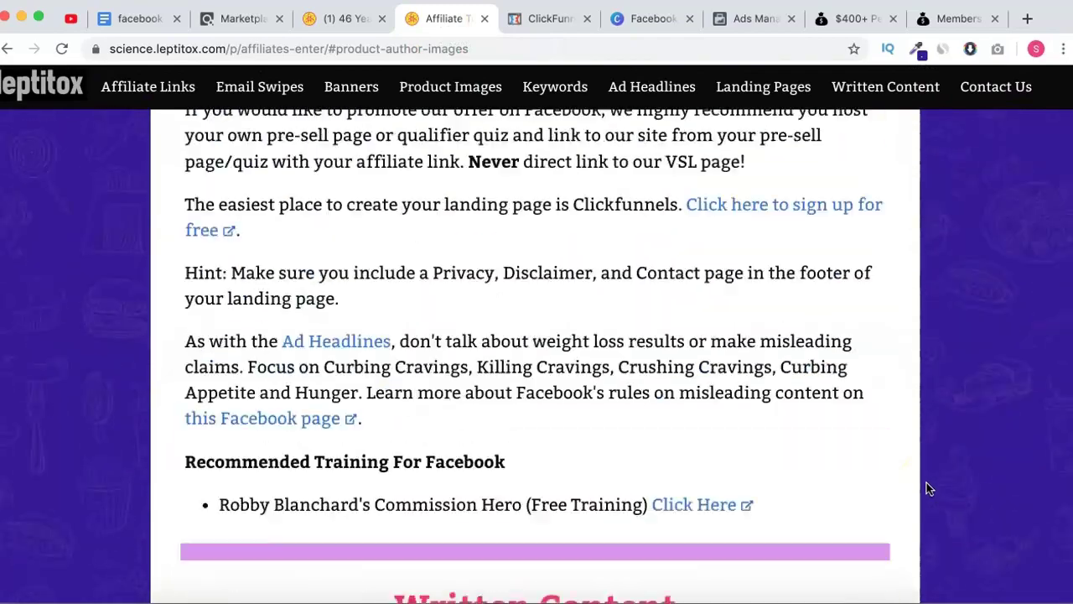
Look back over the Leptitox ad headlines and banners, and check the offer's sales page with its 5-second water hack pop-up
scroll(927, 484, up, 15)
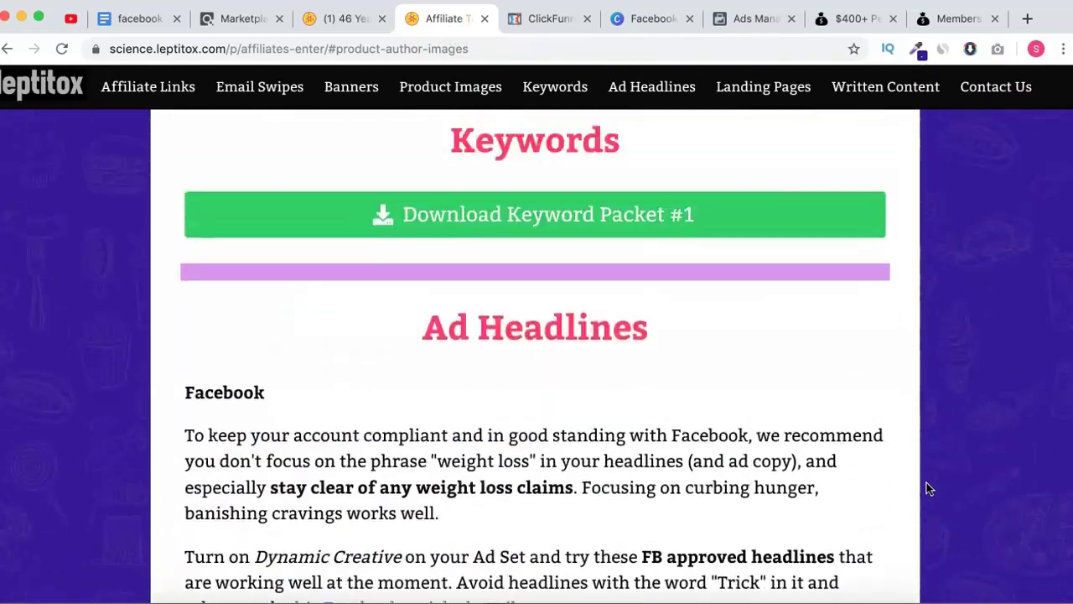
scroll(927, 488, up, 10)
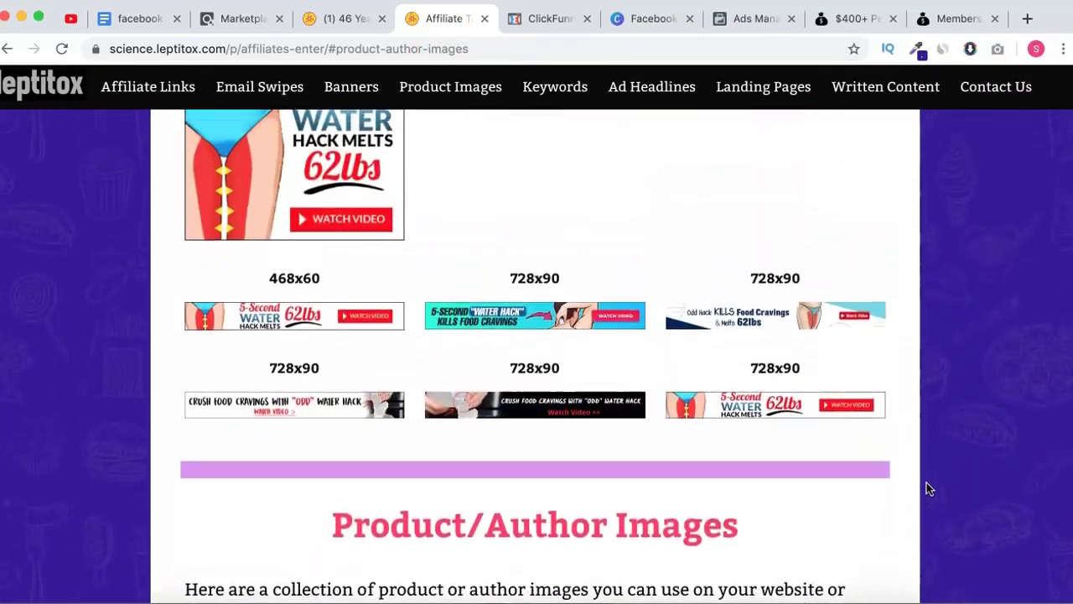
scroll(927, 484, up, 10)
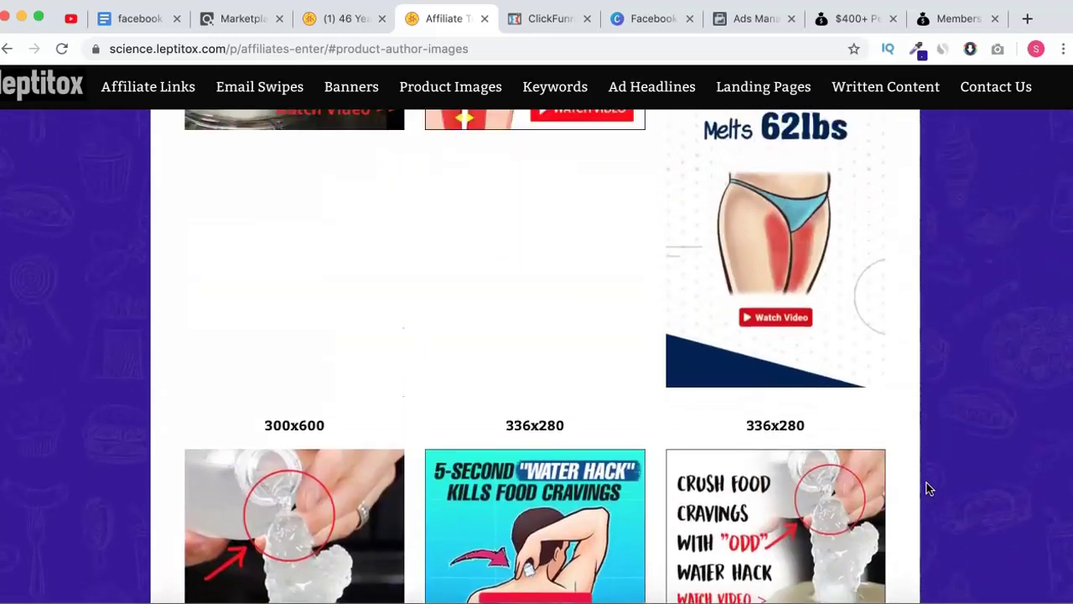
scroll(927, 489, up, 5)
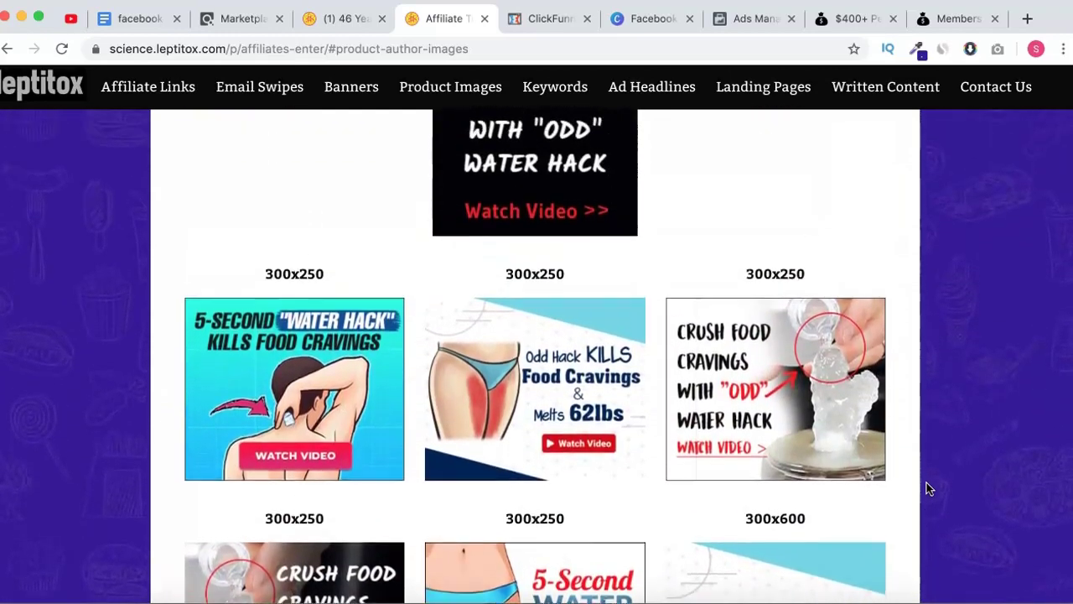
click(348, 18)
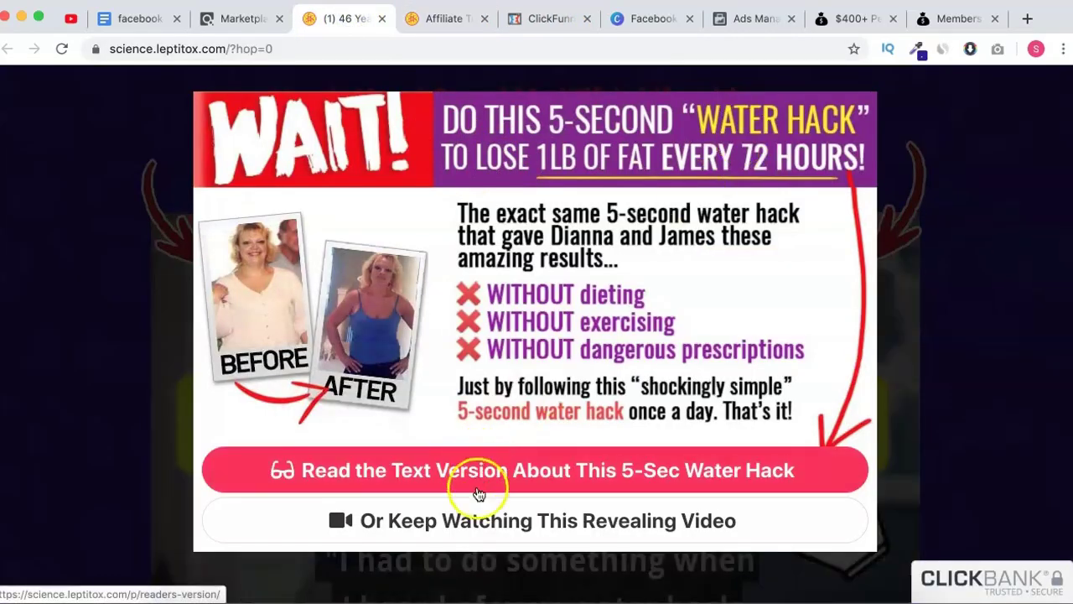
click(482, 520)
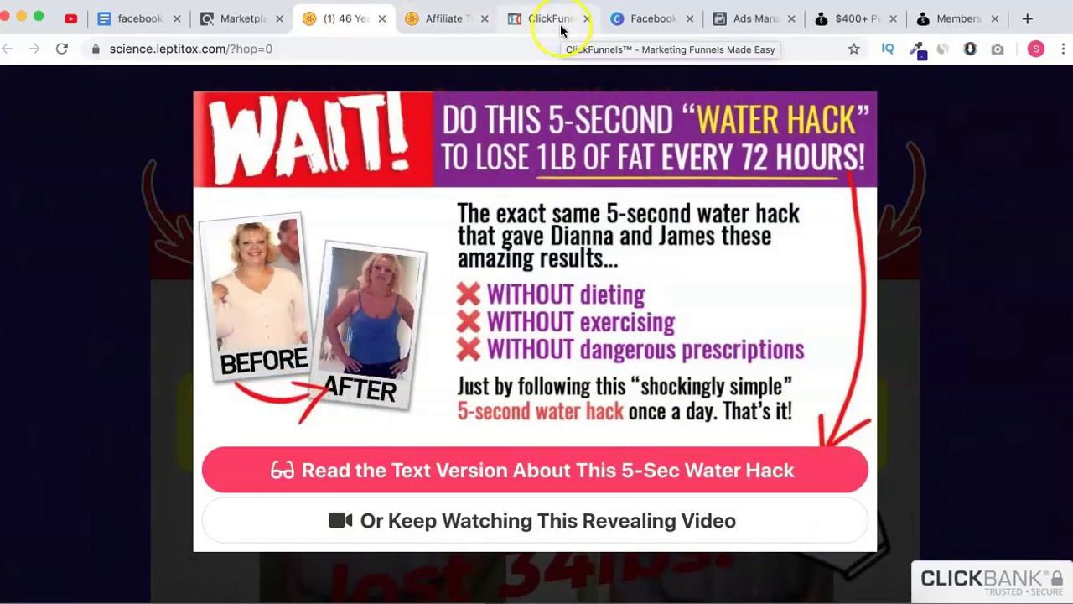
Switch back to Ads Manager, set the ad set's minimum audience age to 30 and limit the gender to Women
click(736, 28)
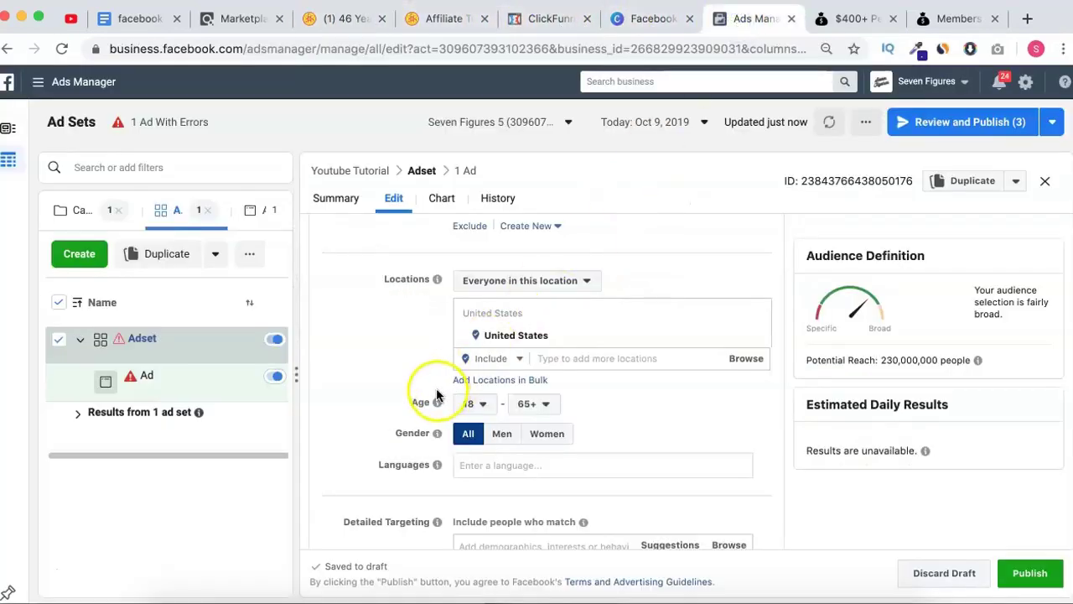
click(470, 406)
scroll(486, 355, down, 3)
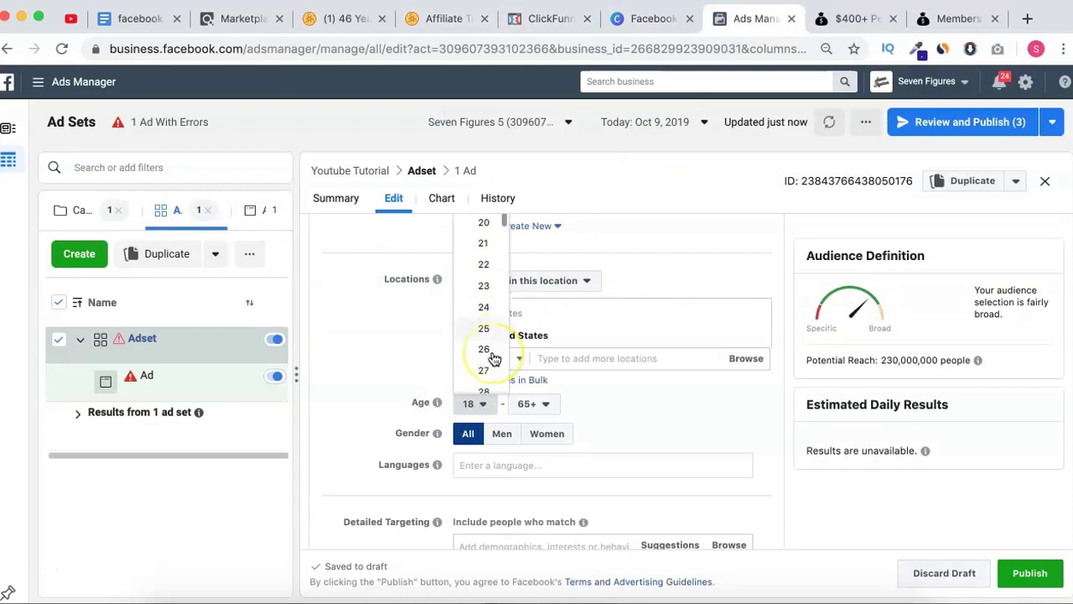
click(486, 354)
click(536, 434)
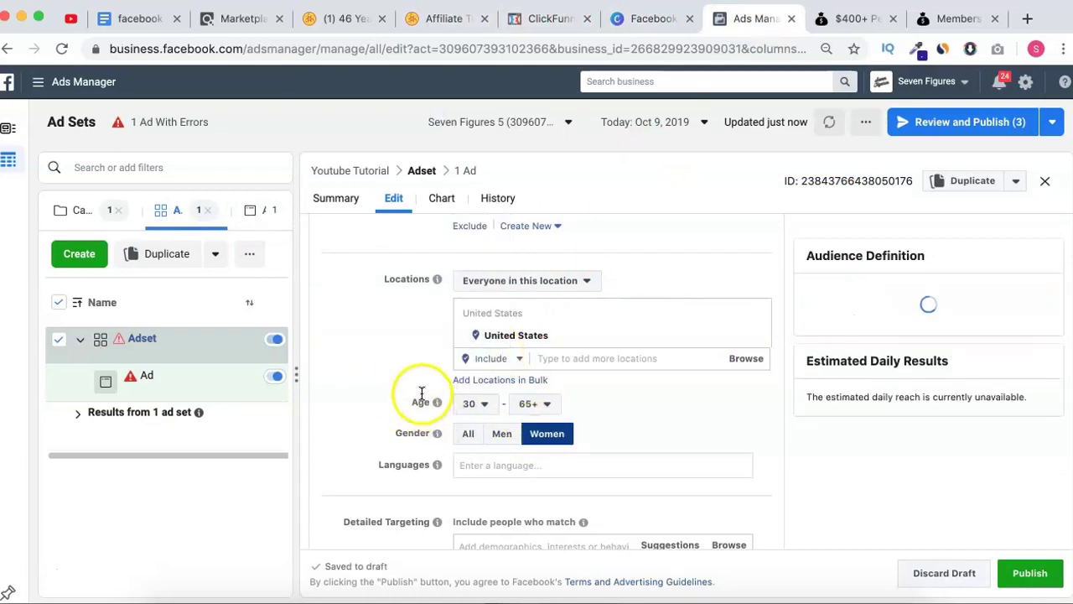
Add English (All) as the audience language of the ad set
click(474, 464)
text(engli)
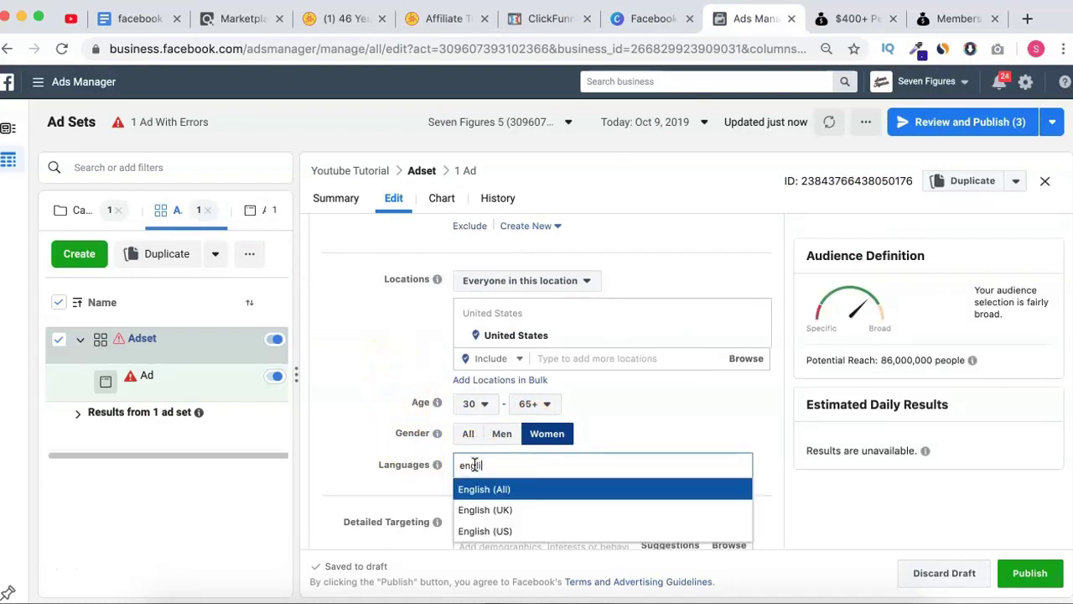
key(Return)
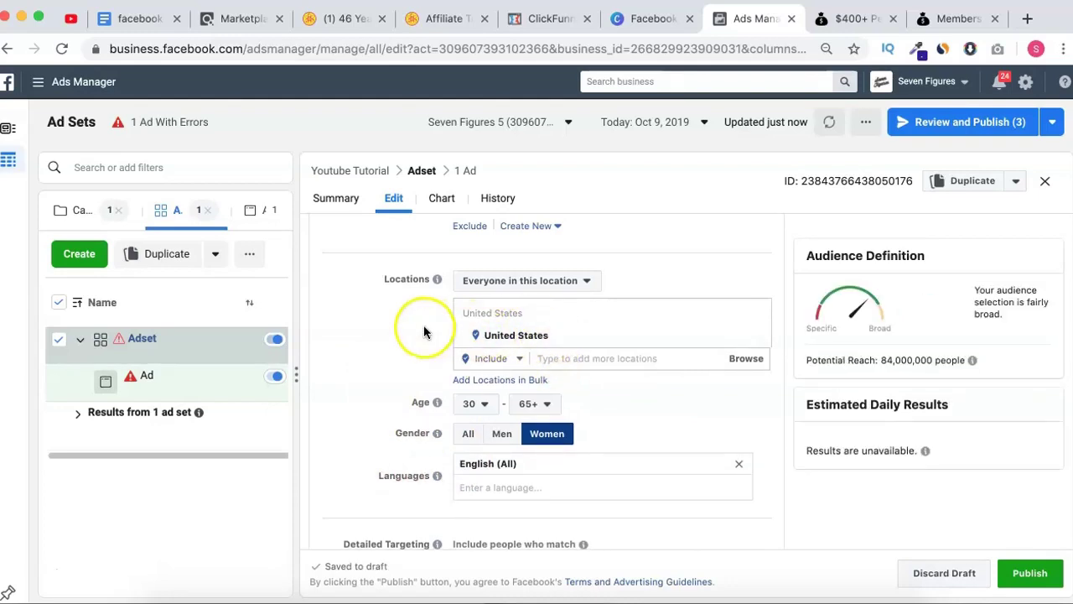
scroll(424, 332, up, 2)
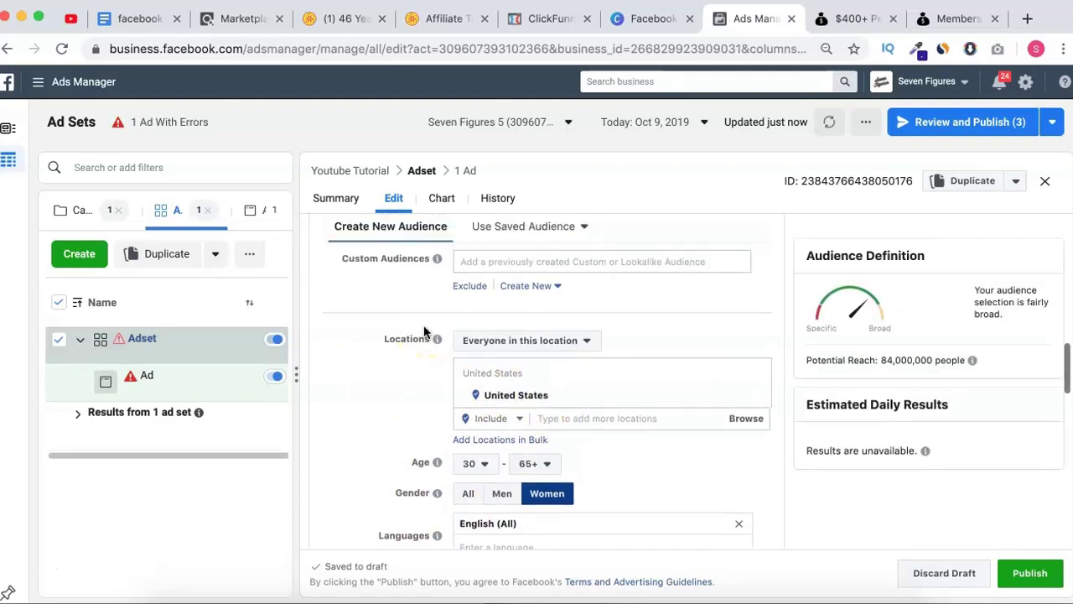
scroll(424, 332, down, 1)
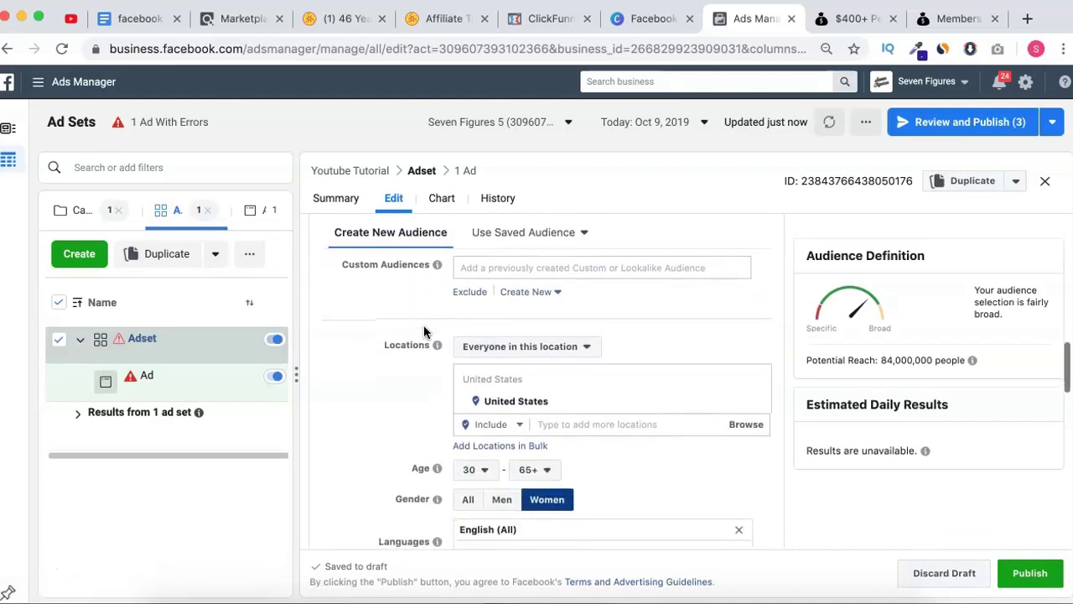
click(556, 427)
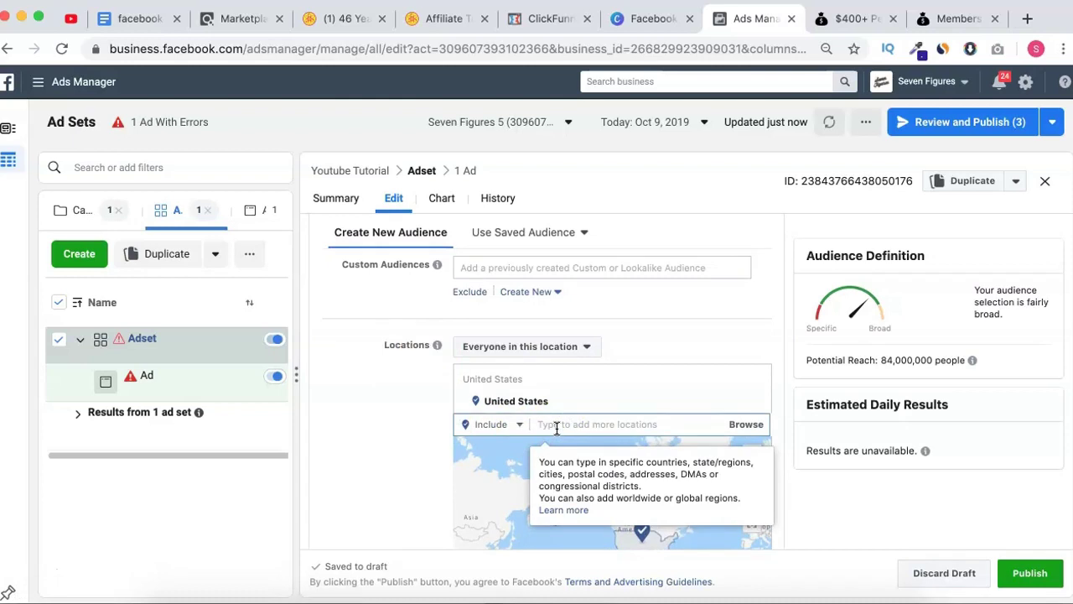
text(united king)
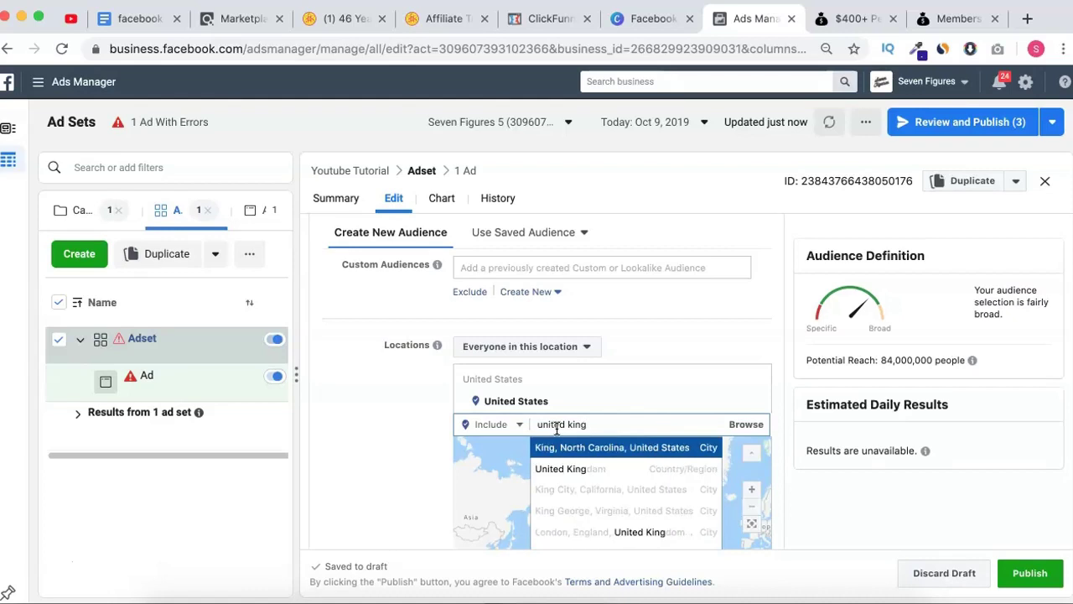
key(Return)
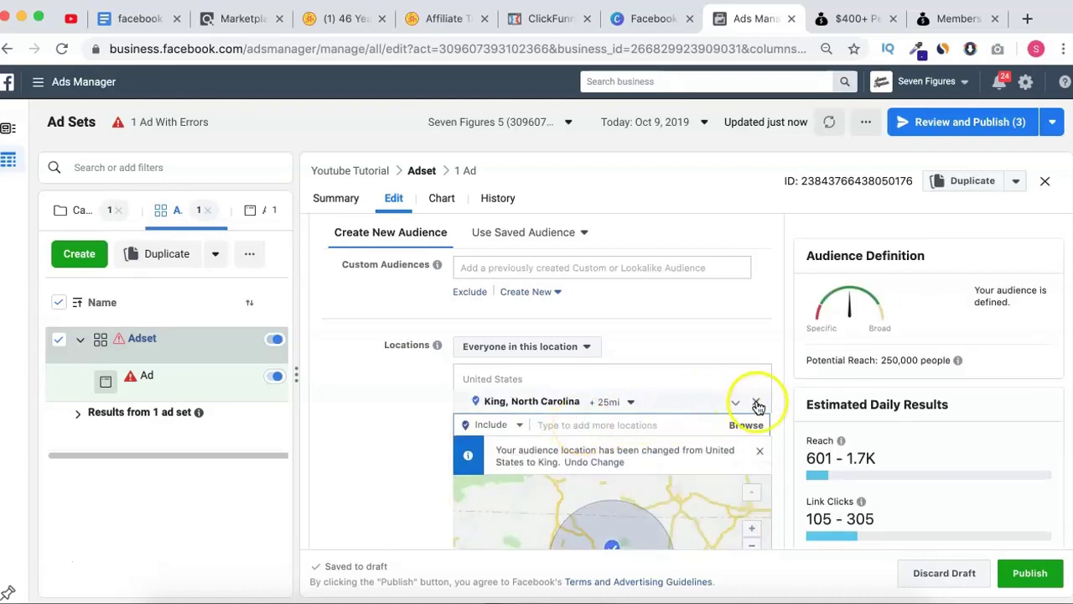
click(757, 403)
click(604, 442)
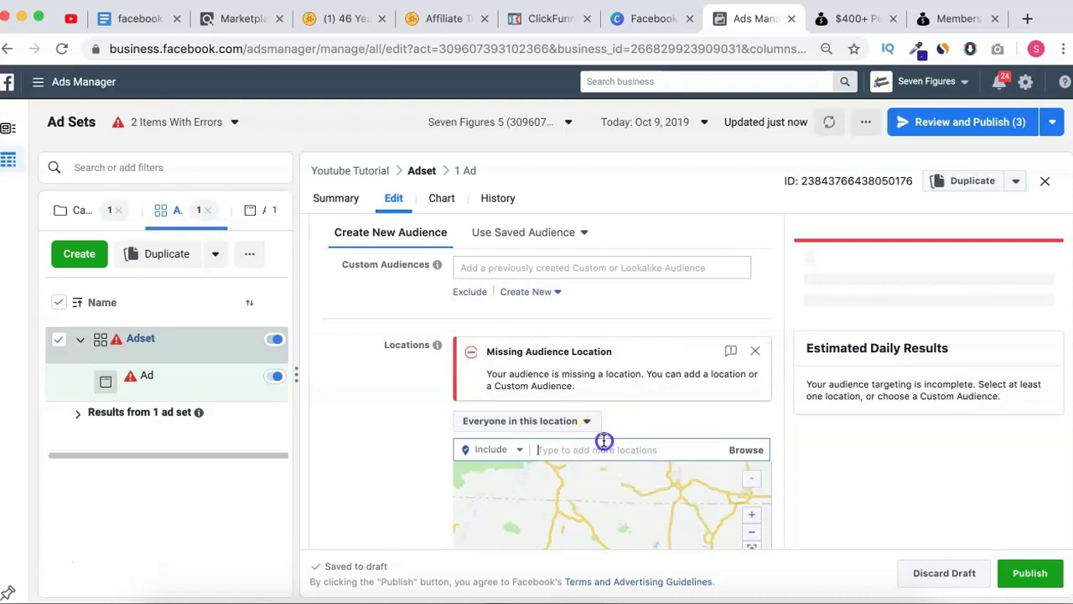
text(united states)
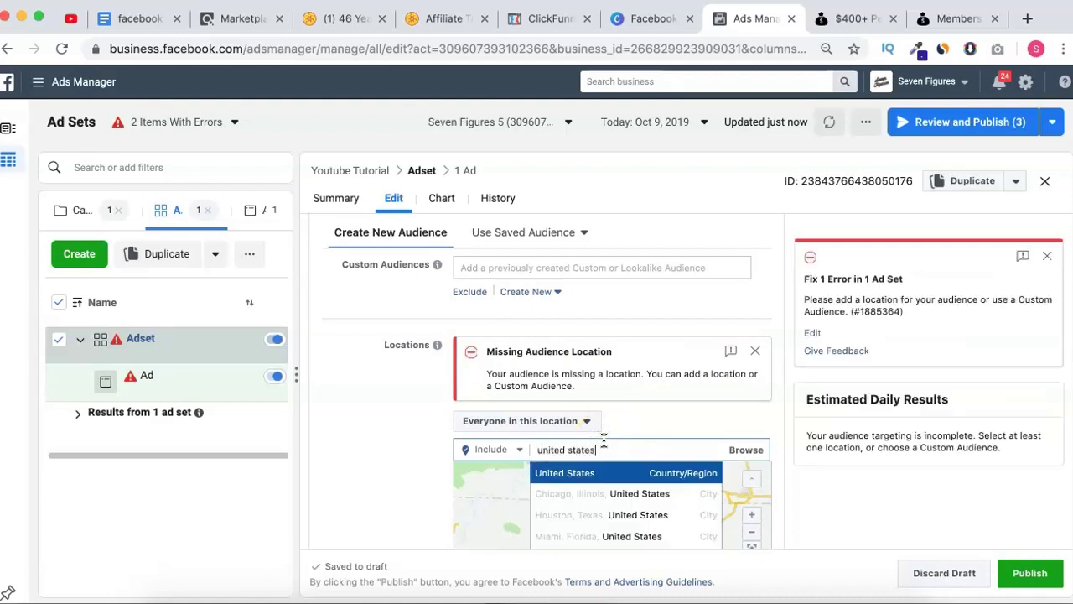
key(Return)
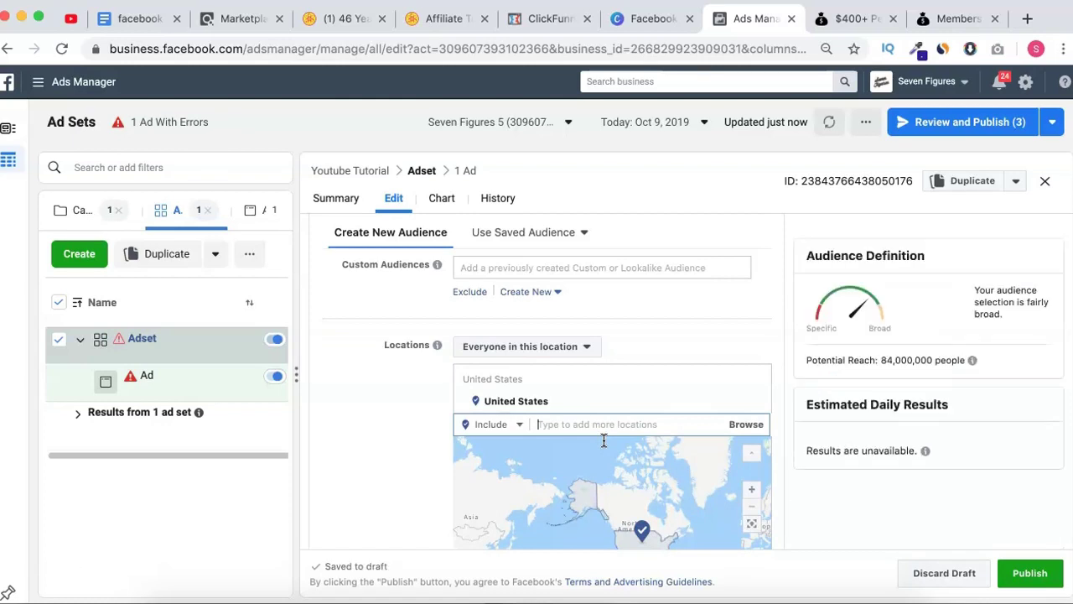
Add the countries Australia, New Zealand, Canada and United Kingdom to the audience locations alongside United States
text(austraili)
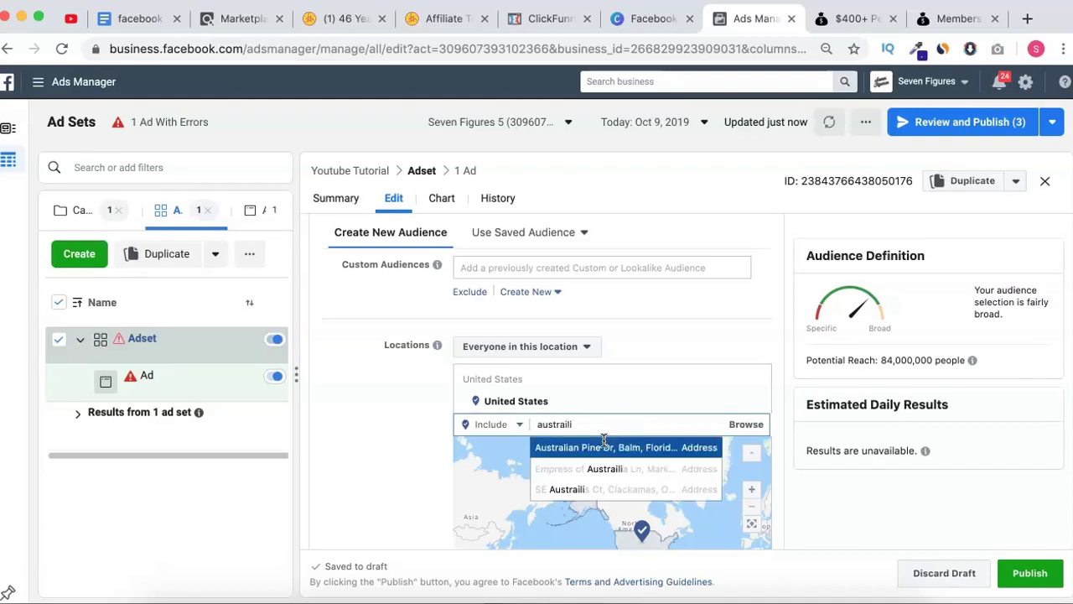
key(BackSpace)
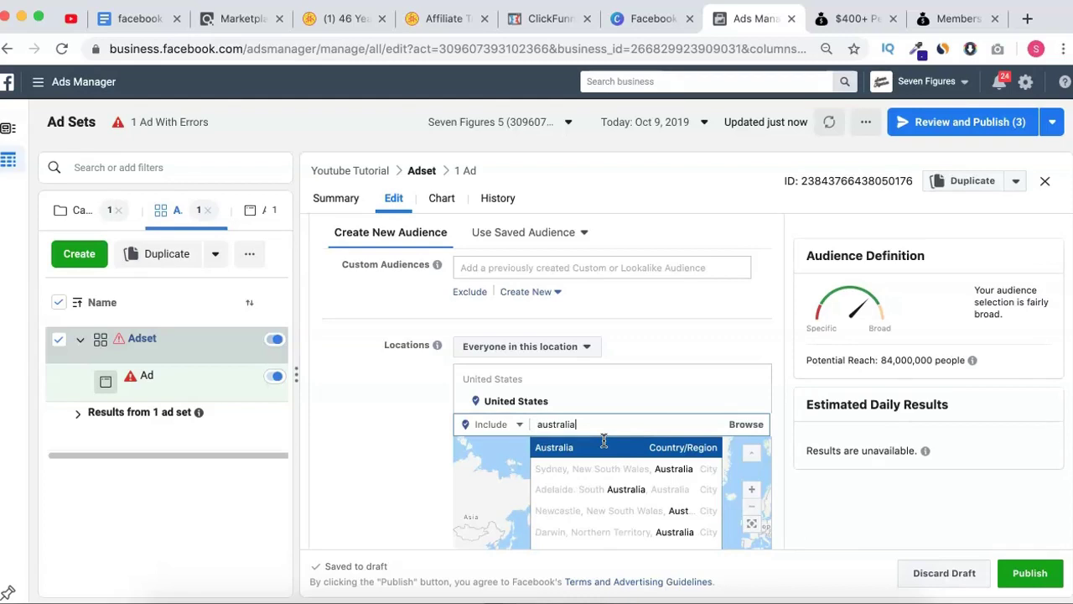
key(Return)
text(new zeal)
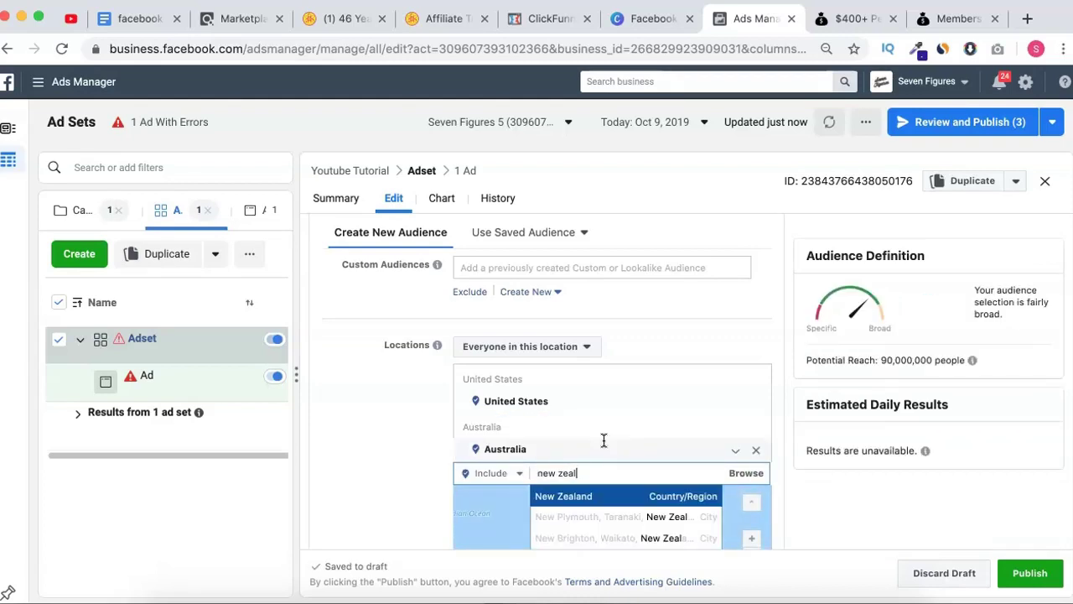
key(Return)
text(canada)
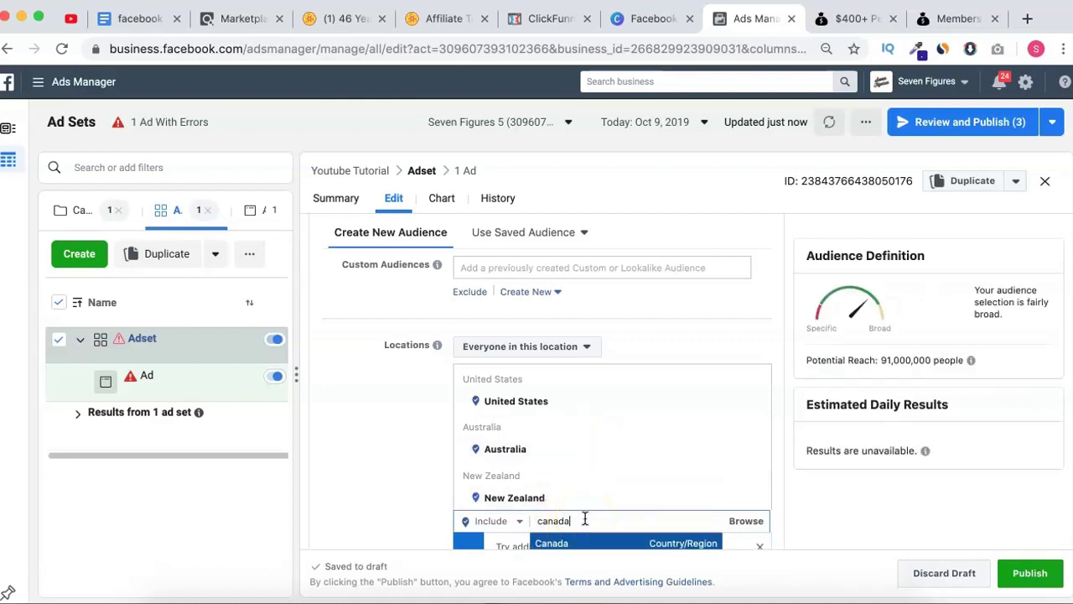
key(Return)
scroll(554, 503, down, 2)
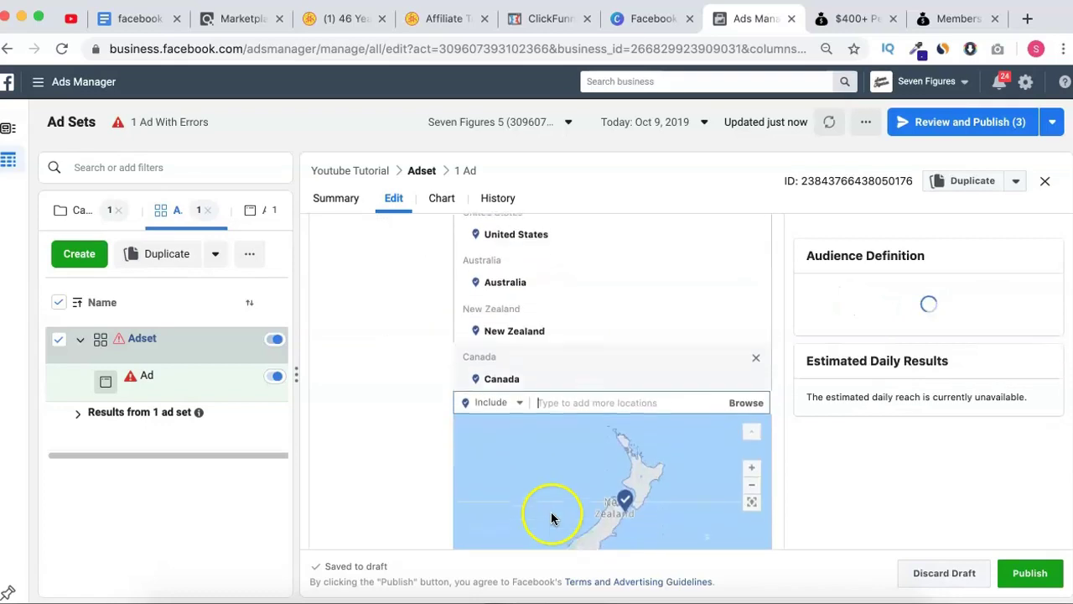
text(united k)
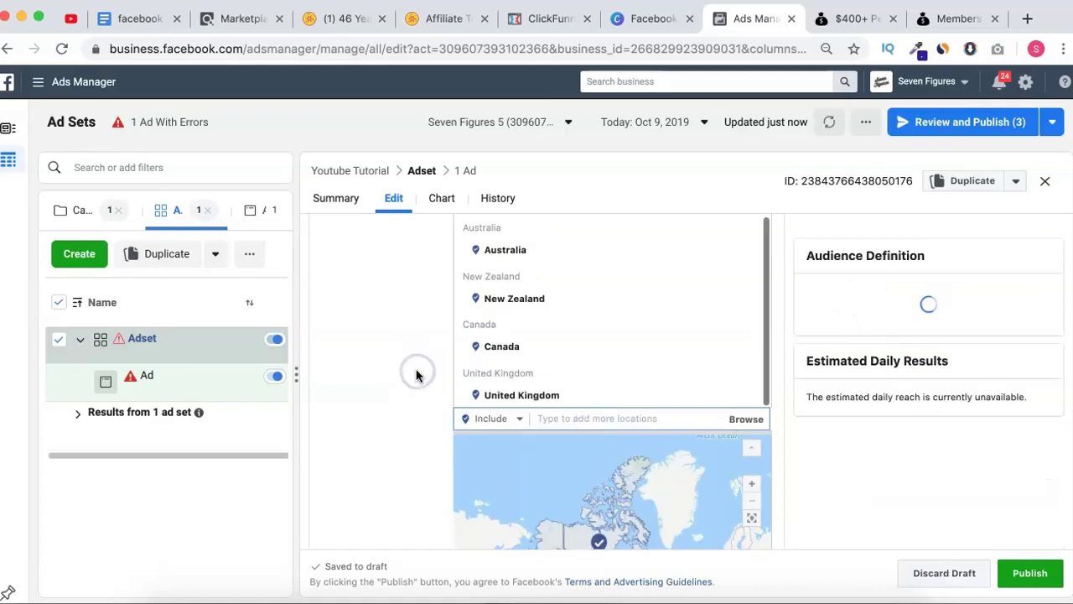
click(416, 375)
scroll(419, 376, up, 2)
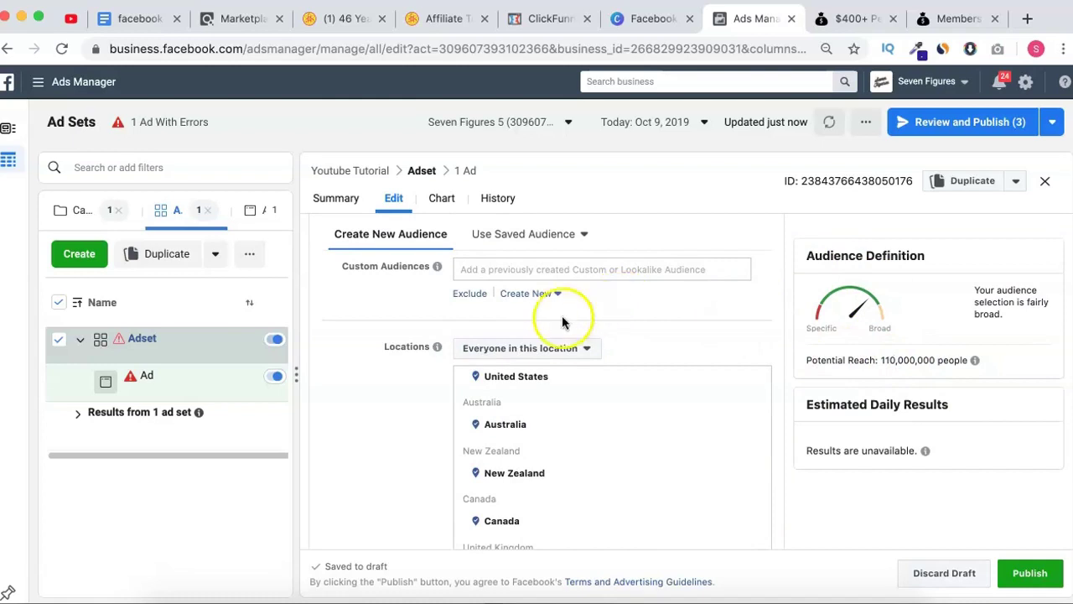
Add the interest Weight Loss (Fitness & wellness) to the ad set's detailed targeting
scroll(371, 448, down, 4)
scroll(372, 457, down, 3)
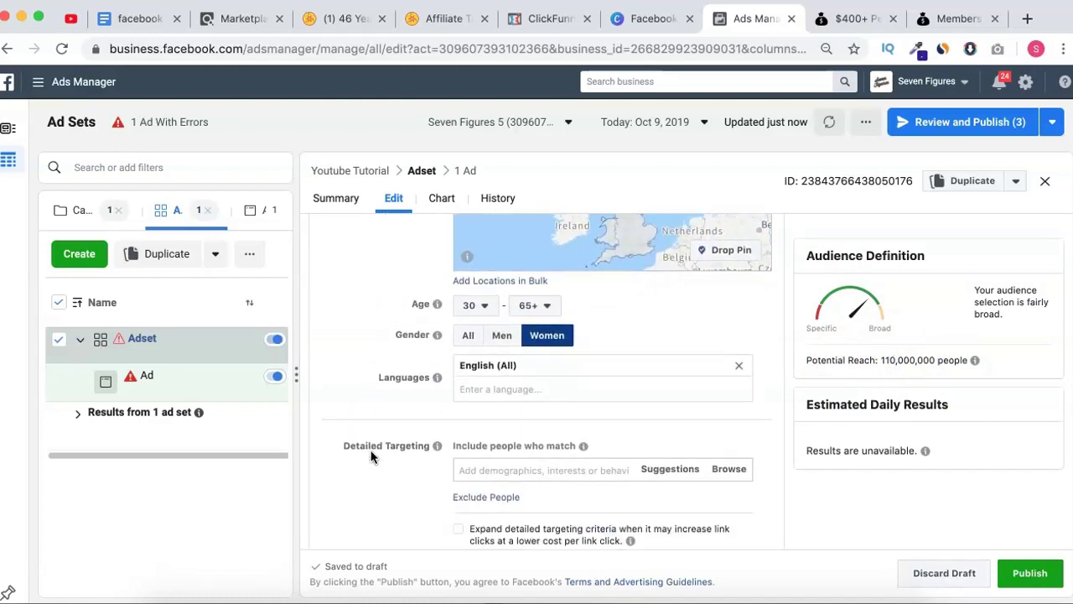
scroll(372, 457, down, 2)
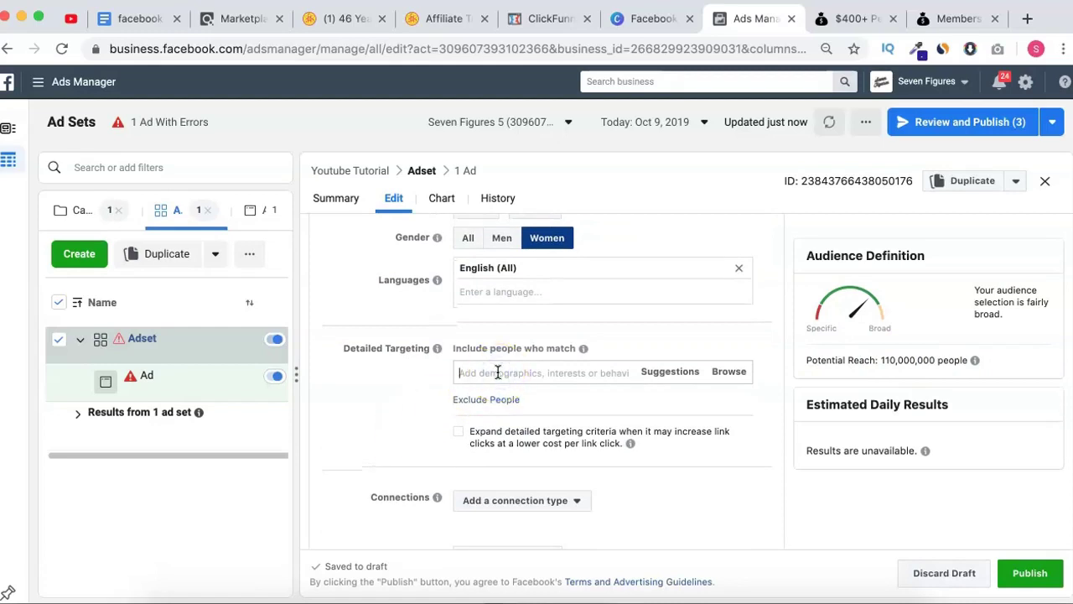
text(weight loss)
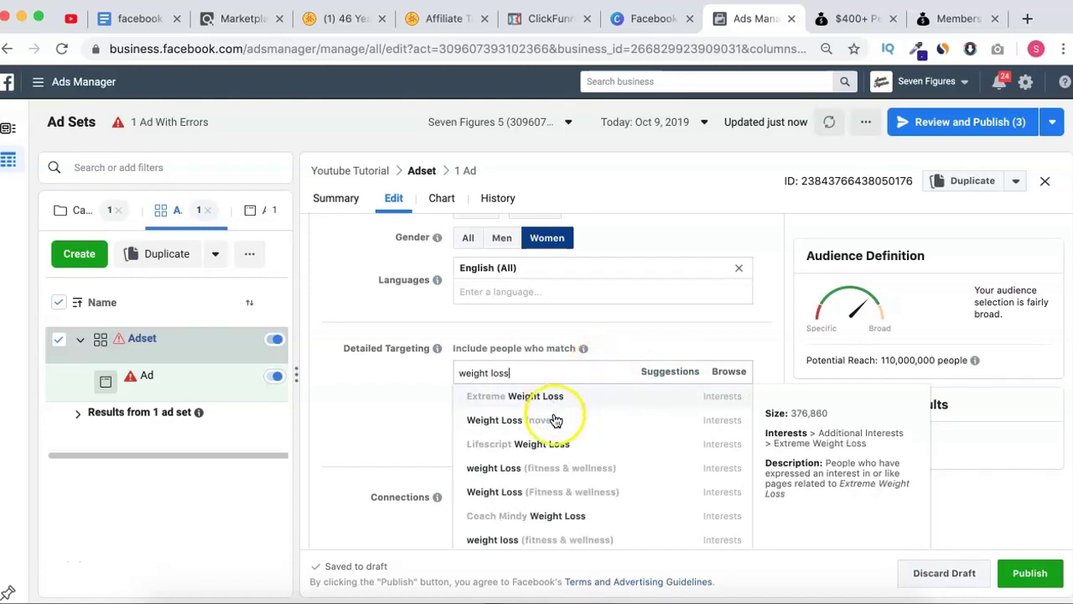
scroll(537, 467, down, 1)
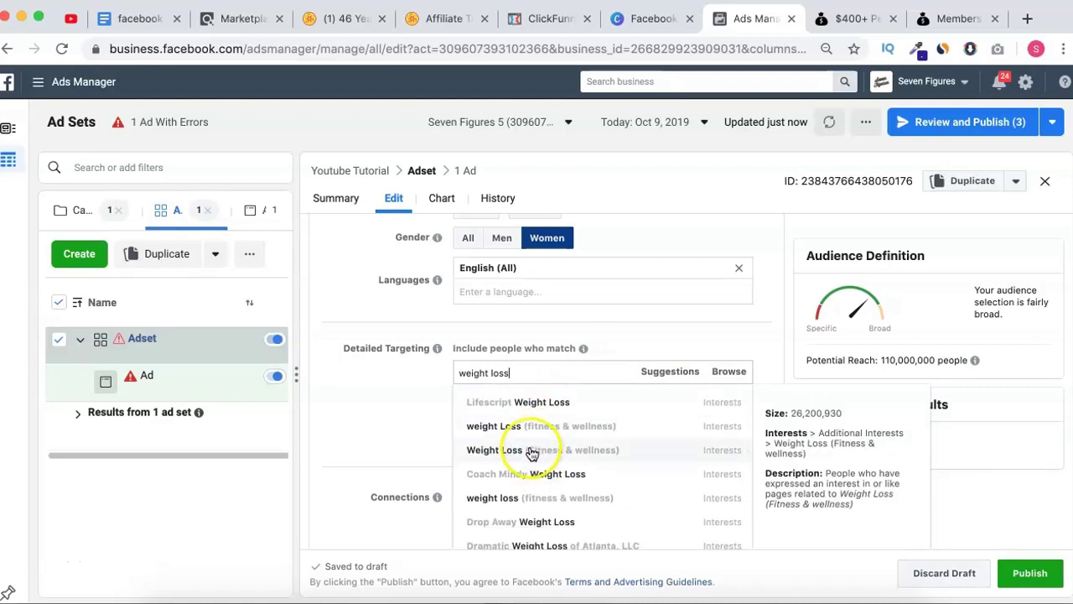
click(531, 451)
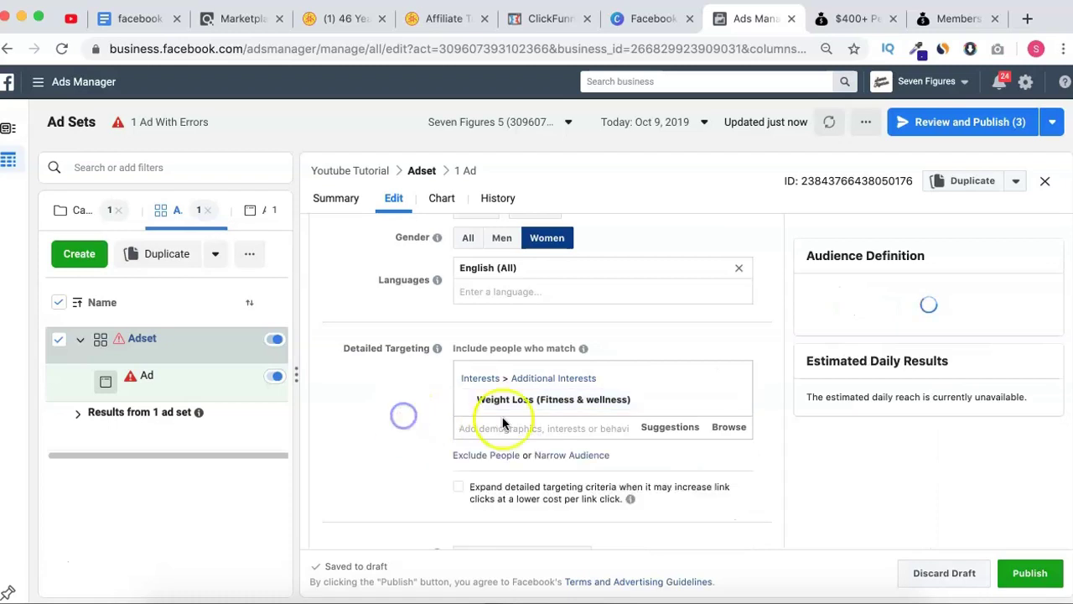
Look through the suggested interests for the detailed targeting for another one related to weight loss
click(658, 427)
scroll(438, 444, down, 3)
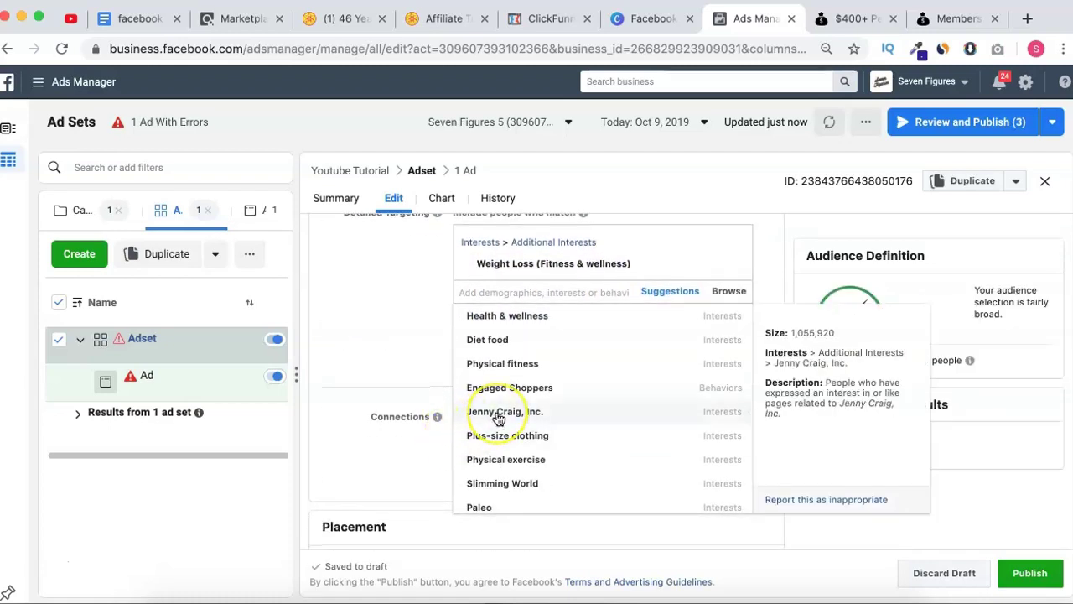
click(420, 357)
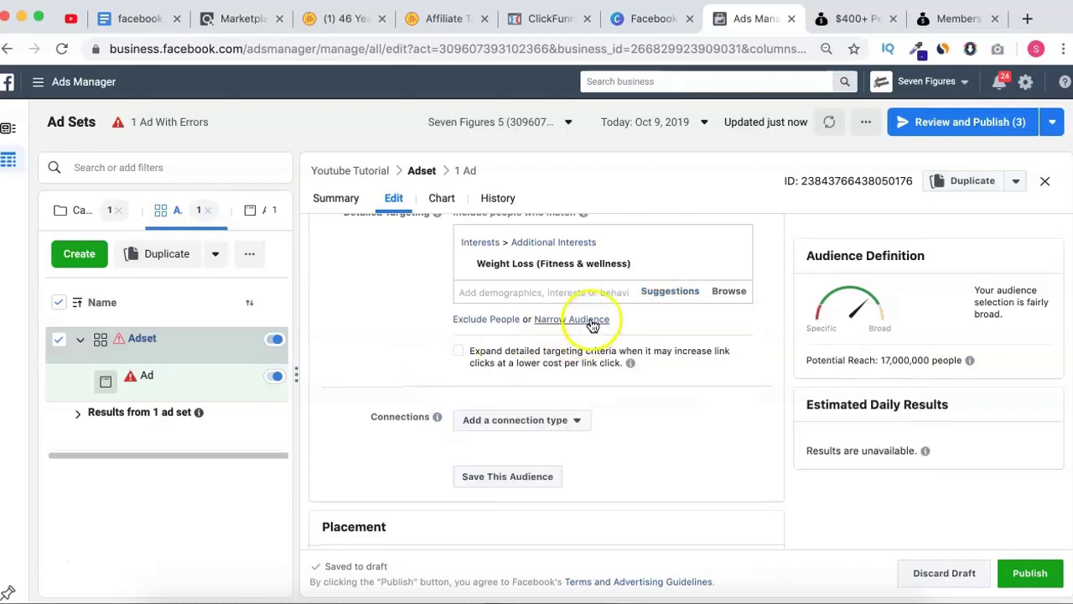
click(645, 294)
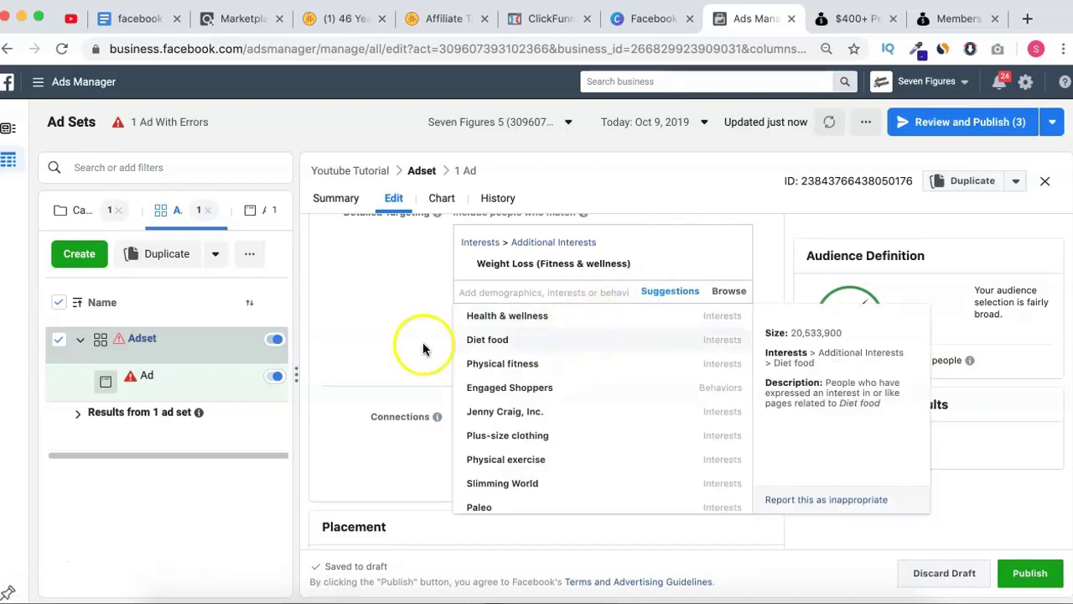
mouse_move(524, 394)
scroll(523, 394, down, 4)
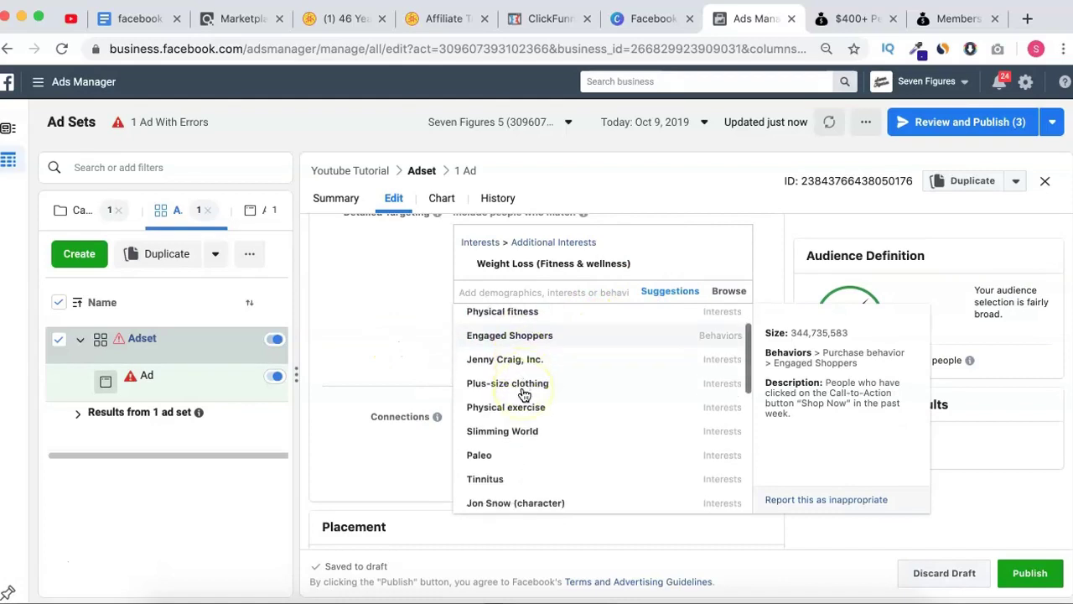
scroll(524, 394, up, 3)
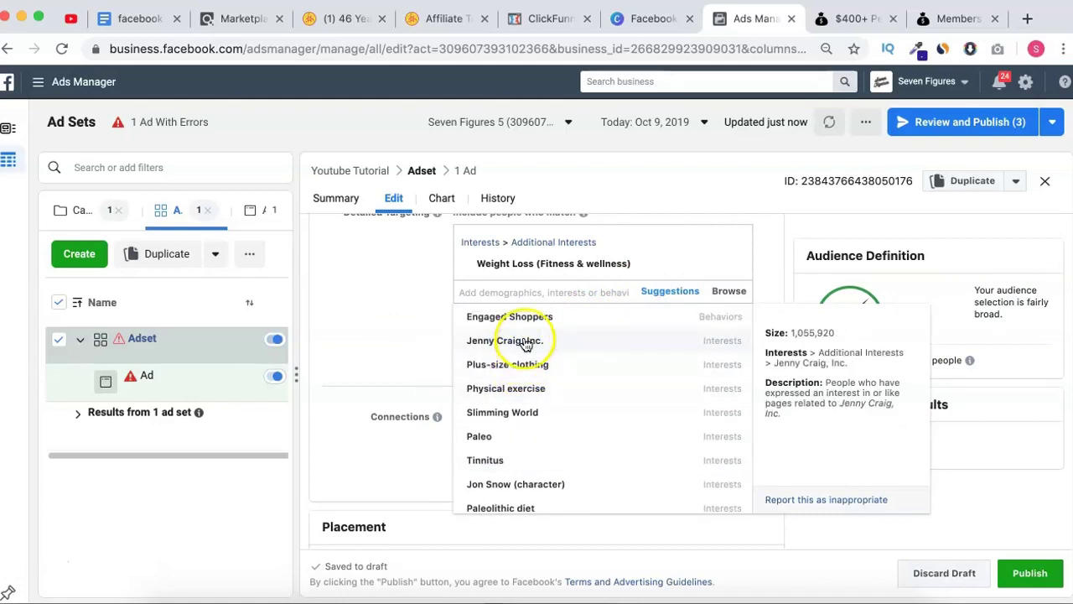
click(419, 331)
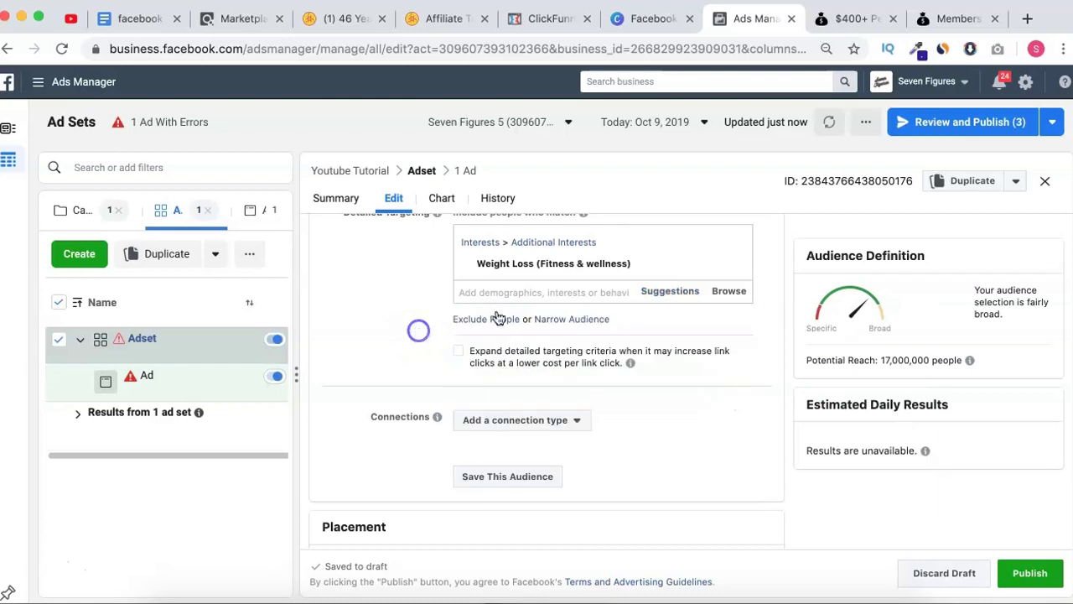
Narrow the audience so that people must also match the interest Women's Health (magazine)
click(580, 322)
click(654, 293)
scroll(590, 423, down, 3)
scroll(589, 429, down, 6)
scroll(589, 429, down, 1)
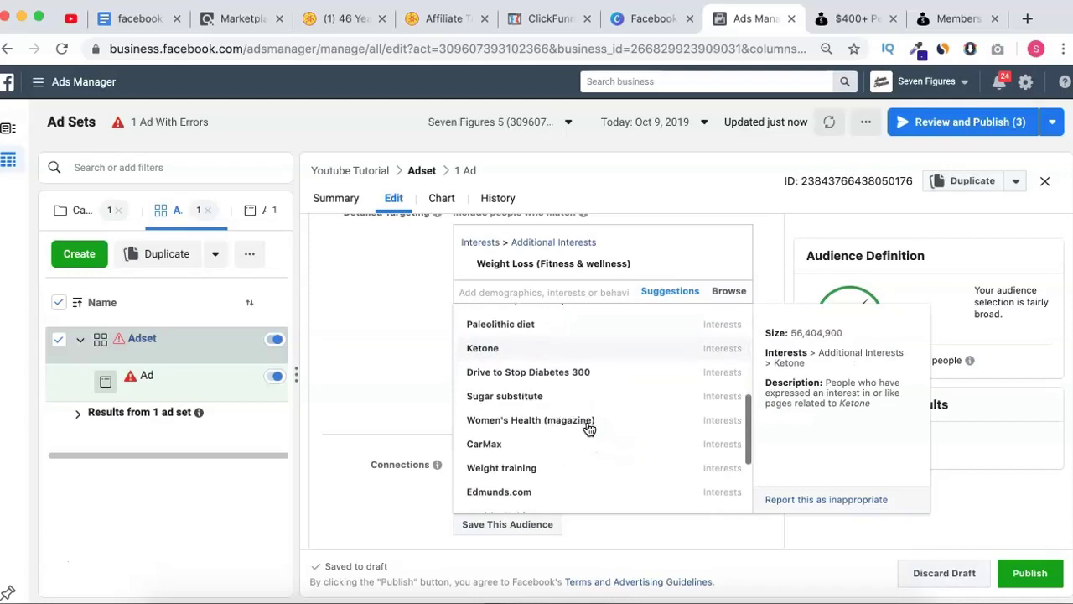
click(433, 362)
click(483, 339)
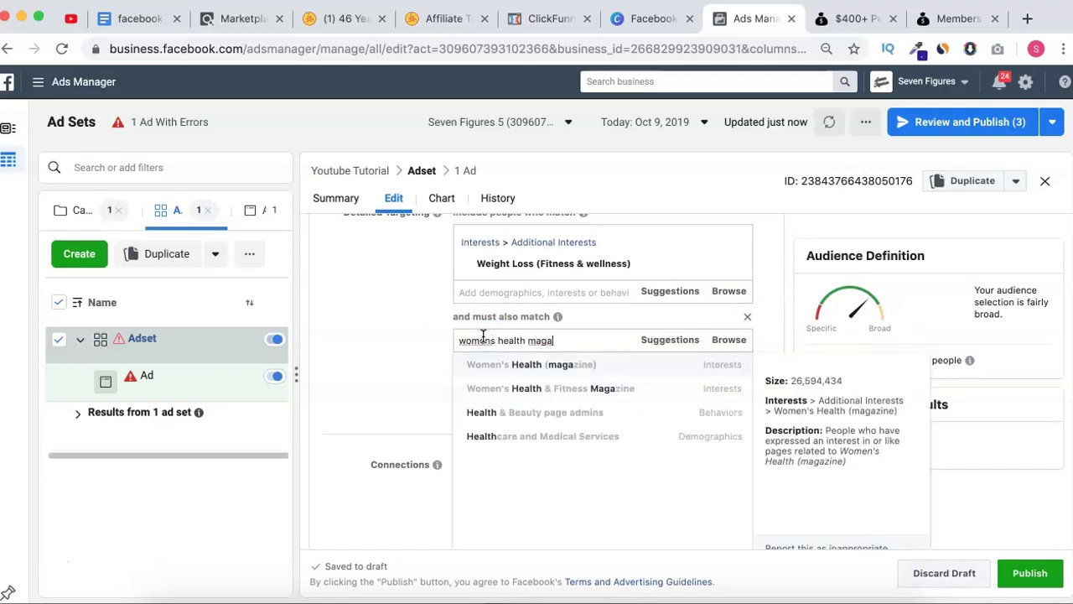
click(520, 363)
click(364, 332)
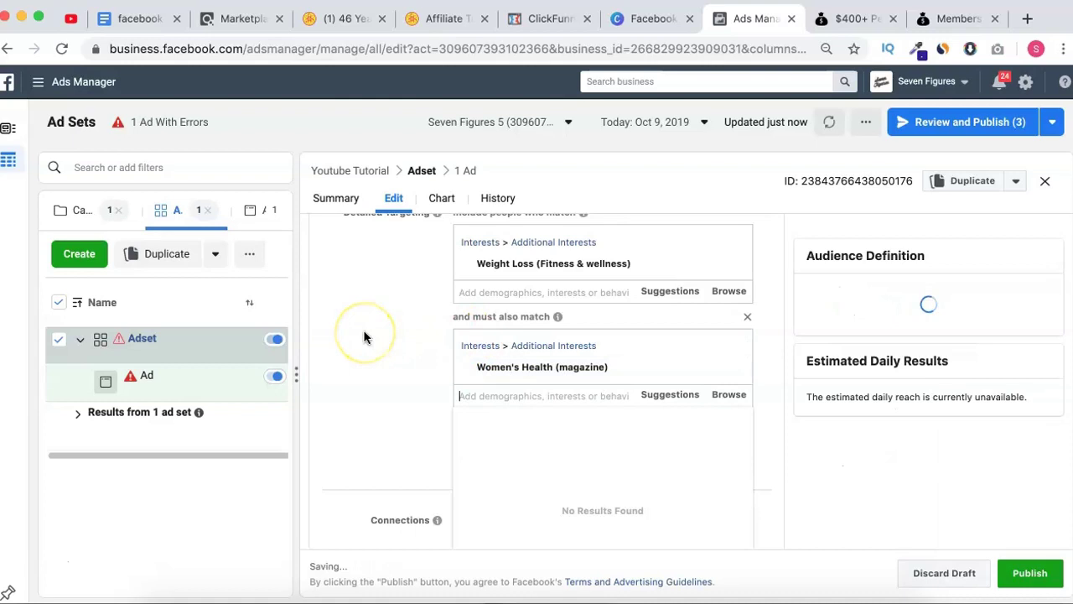
click(364, 335)
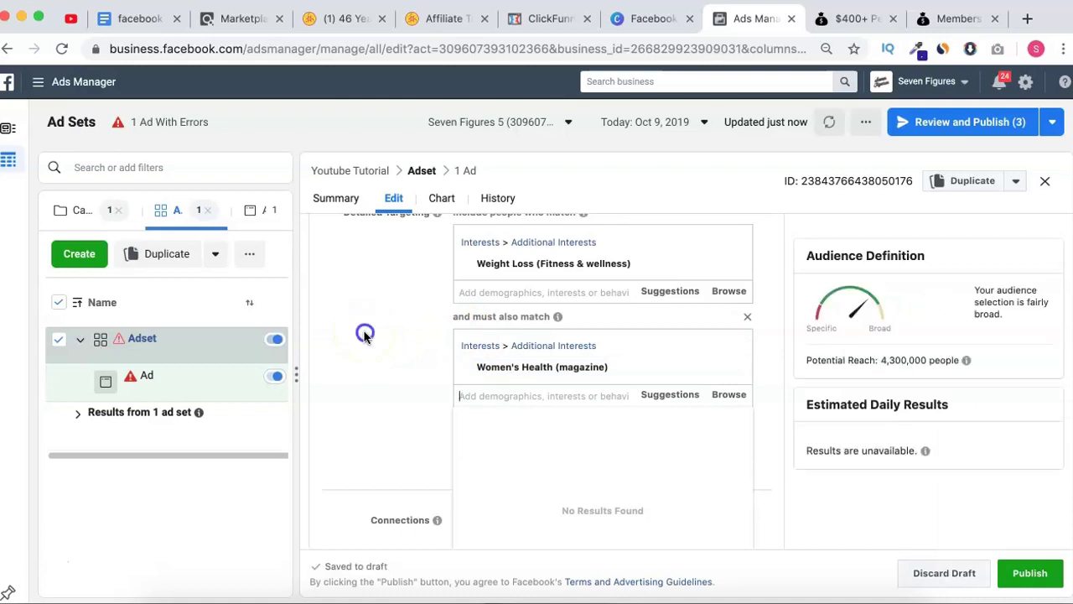
Review the ad set's age, gender and language settings together with the two layered interests in the detailed targeting
scroll(363, 334, up, 1)
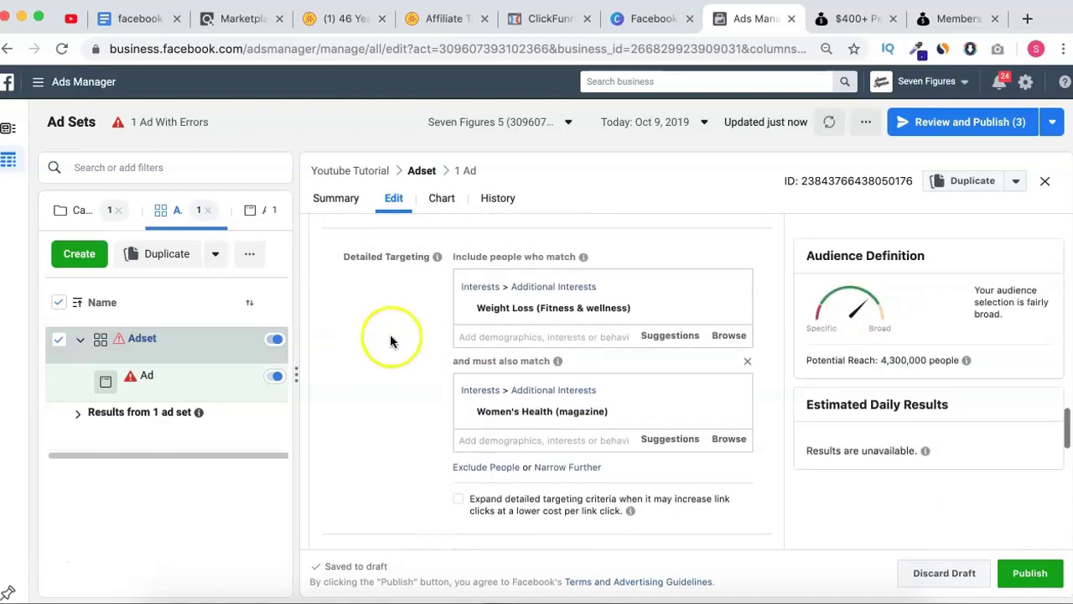
mouse_move(477, 310)
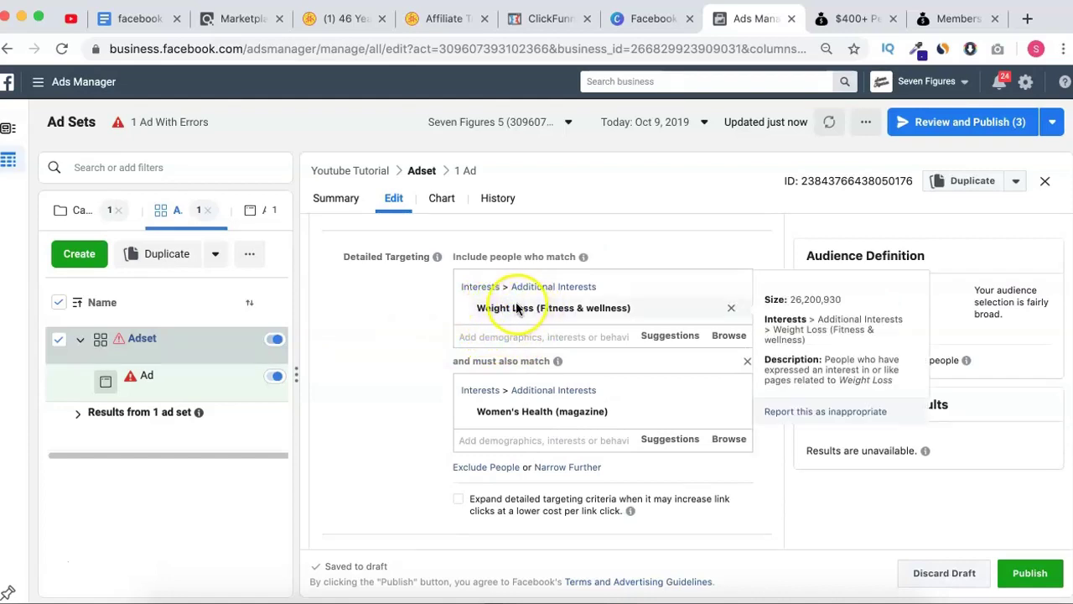
scroll(433, 308, up, 3)
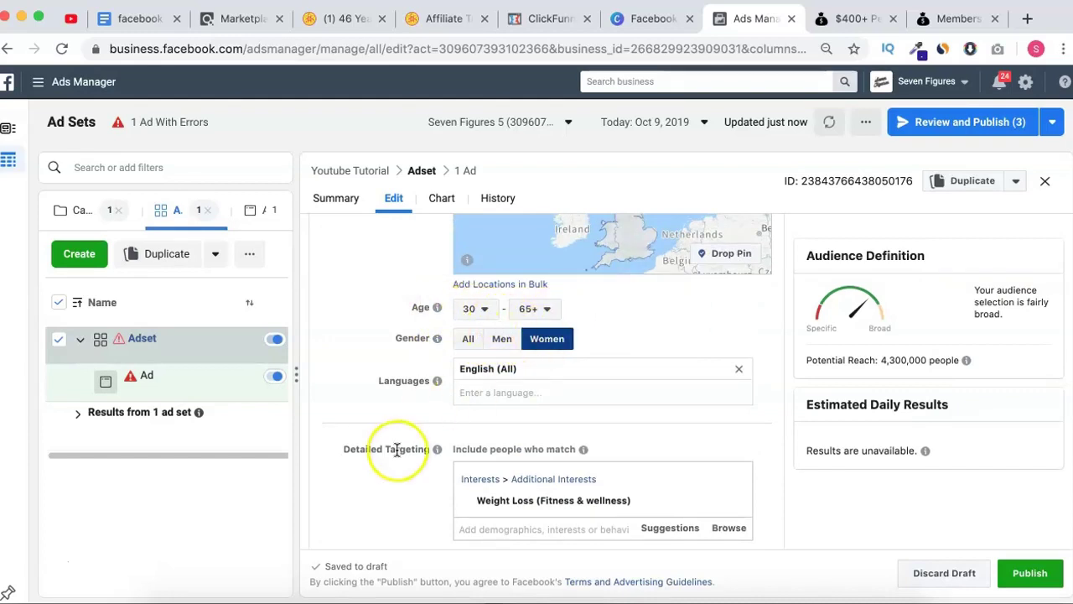
scroll(397, 445, down, 3)
mouse_move(513, 316)
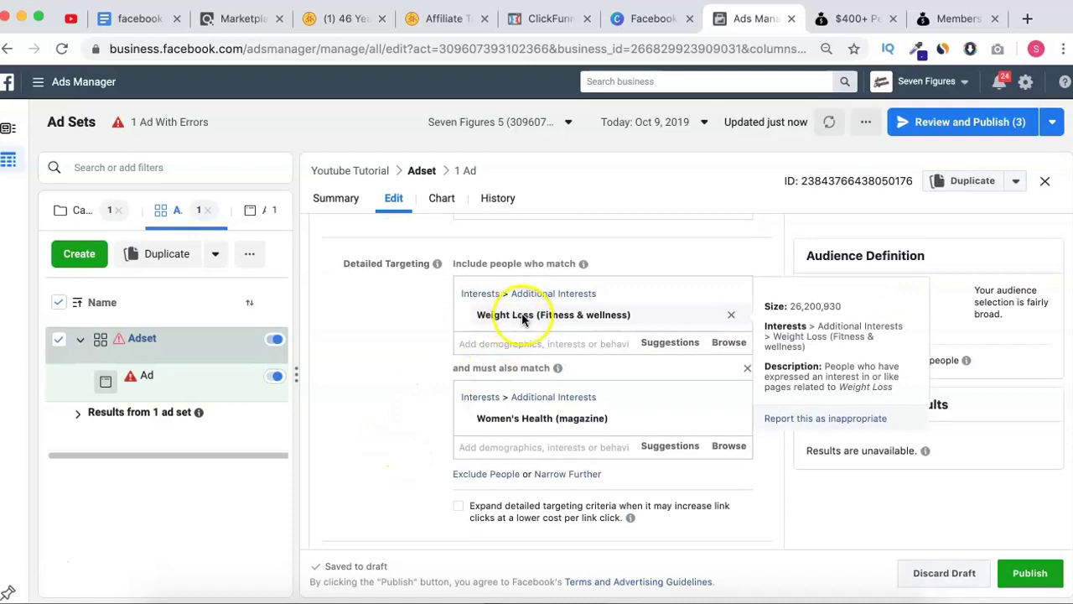
mouse_move(498, 424)
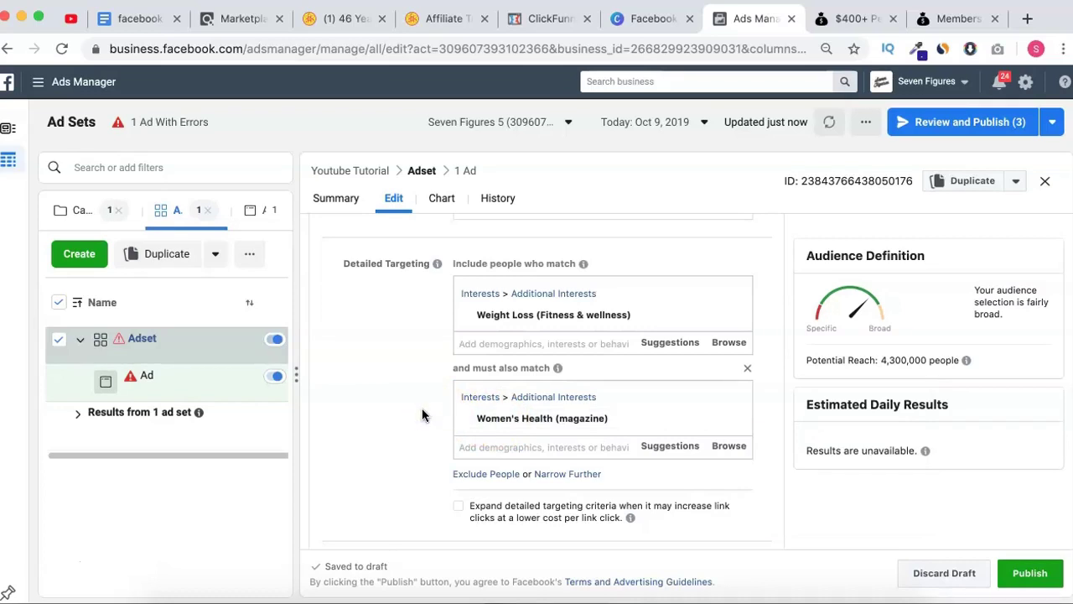
Switch the ad set to manually edited placements, restricting devices to Mobile and platforms to Facebook only
scroll(423, 414, down, 5)
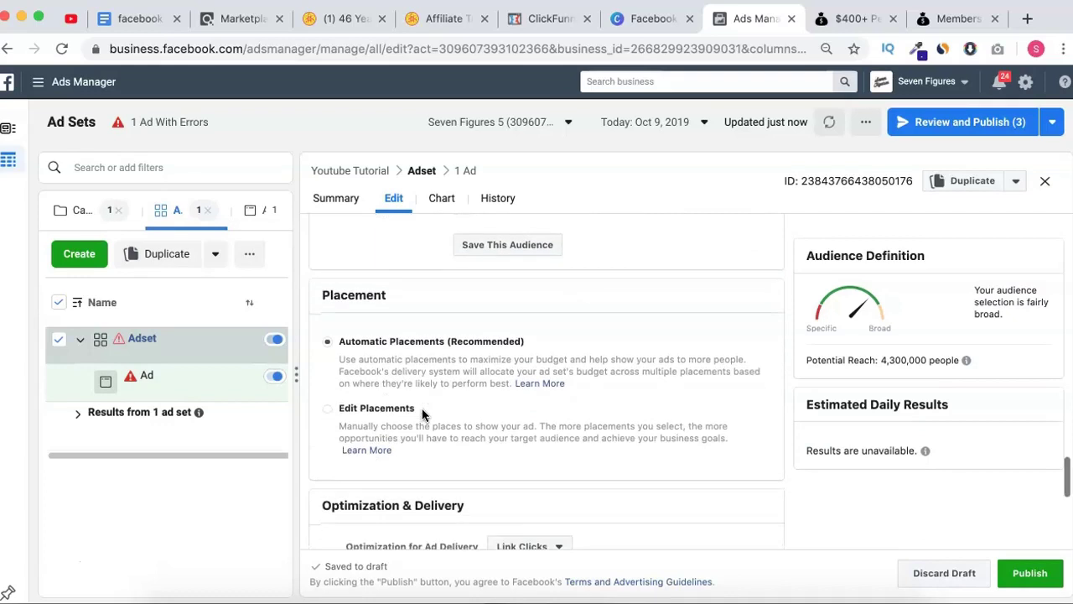
click(385, 384)
scroll(470, 428, down, 2)
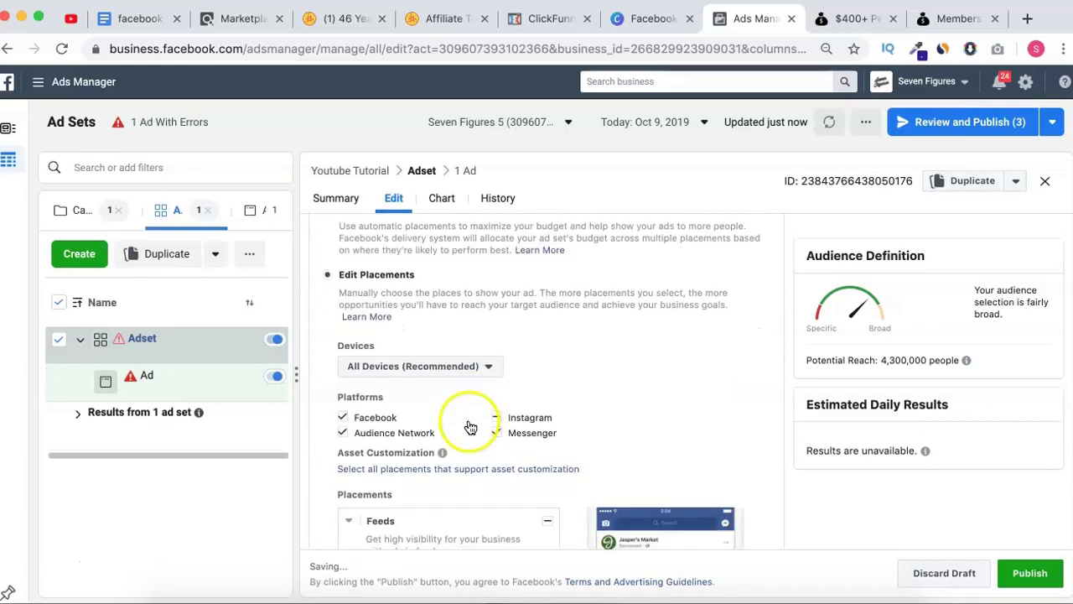
click(459, 358)
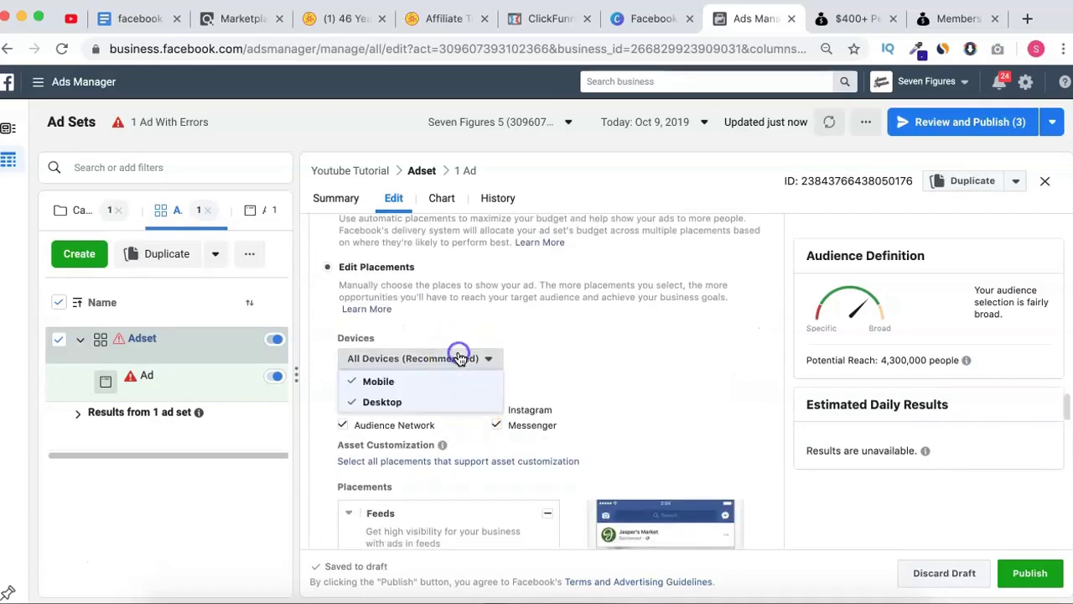
click(394, 401)
click(597, 346)
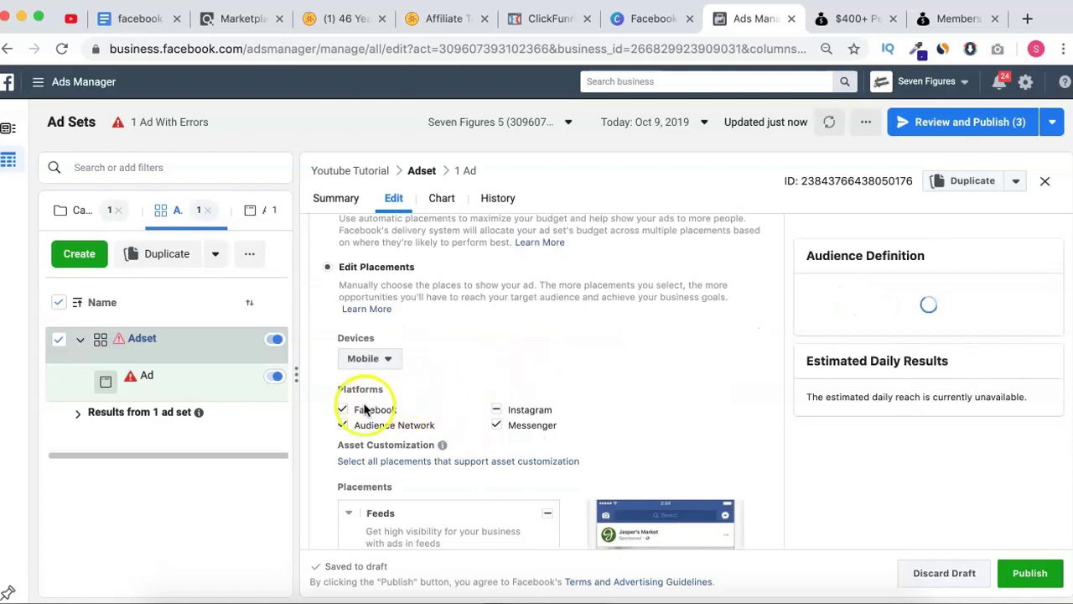
click(343, 424)
click(495, 423)
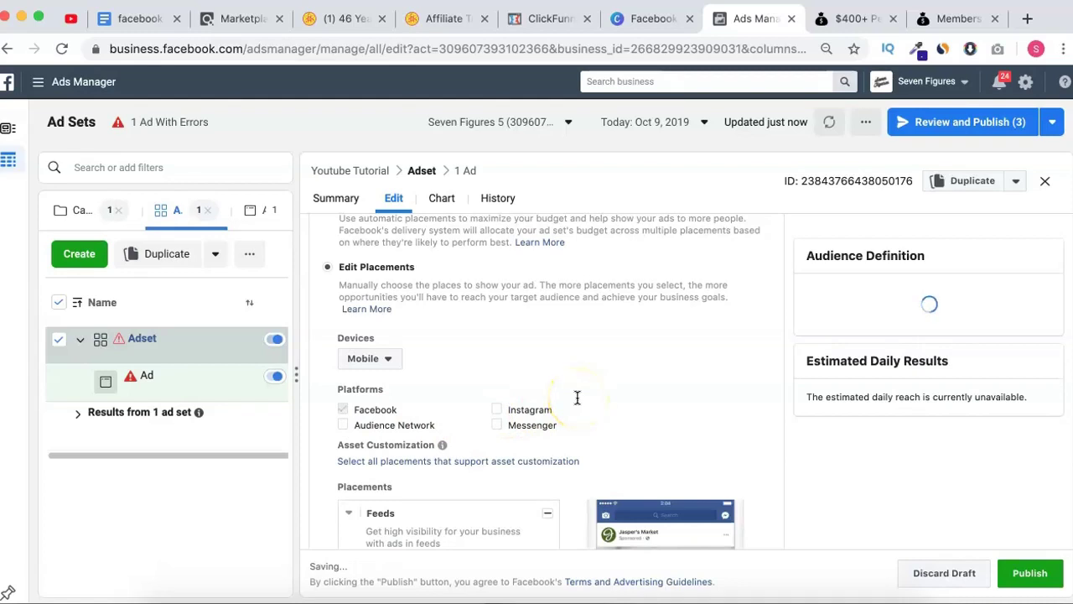
Exclude Facebook Marketplace, Facebook Video Feeds and Facebook Stories from the ad set's placements
scroll(577, 397, down, 3)
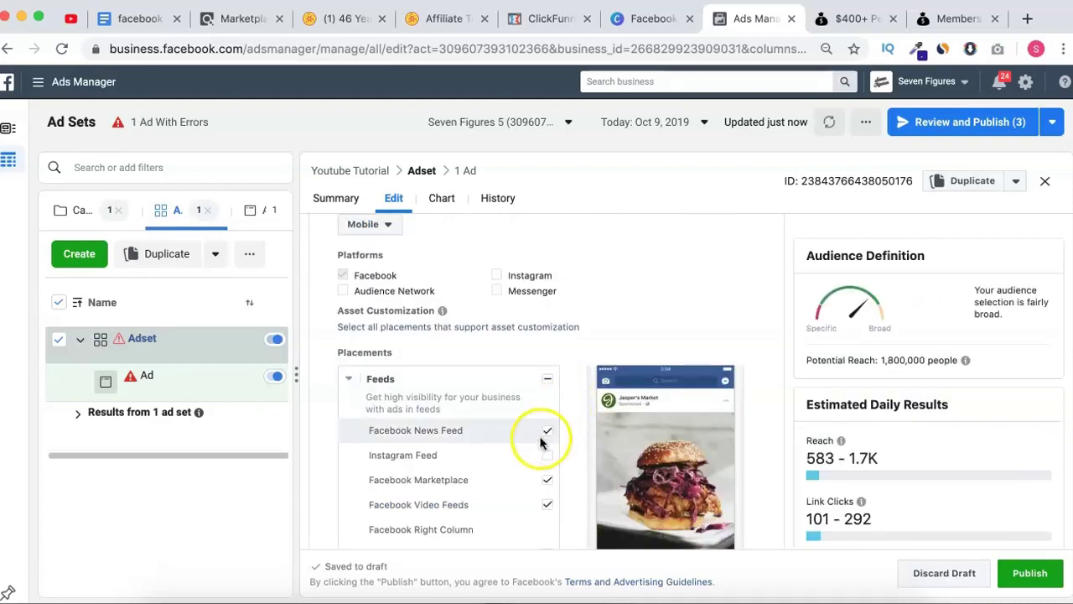
click(547, 481)
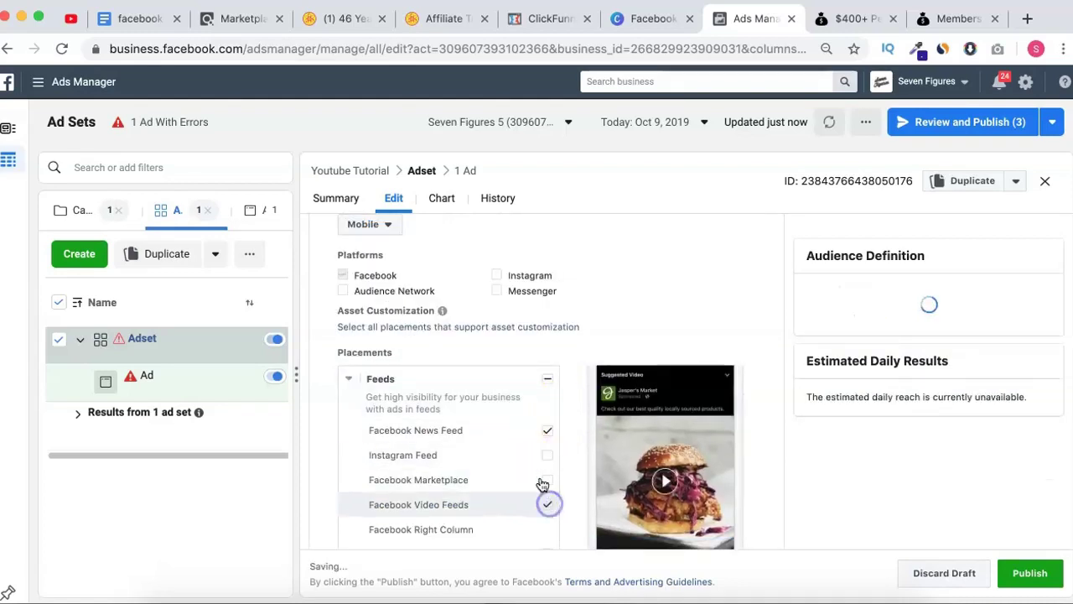
scroll(543, 491, down, 3)
click(548, 337)
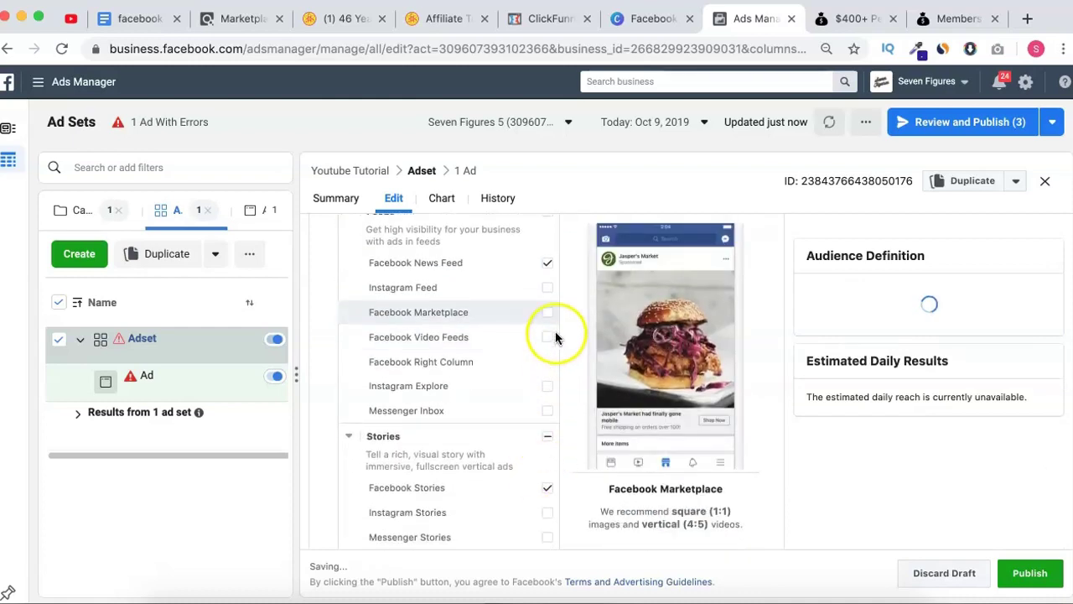
scroll(527, 382, down, 2)
click(537, 403)
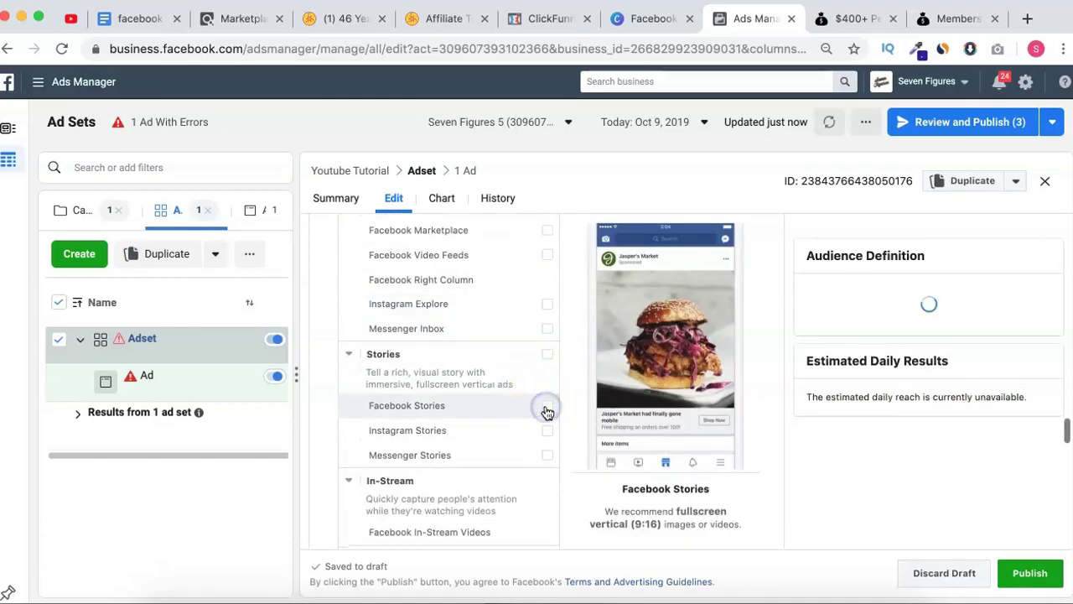
Exclude Facebook Search and Facebook Instant Articles from the placements, keeping only Facebook News Feed
scroll(546, 412, up, 2)
scroll(545, 412, down, 5)
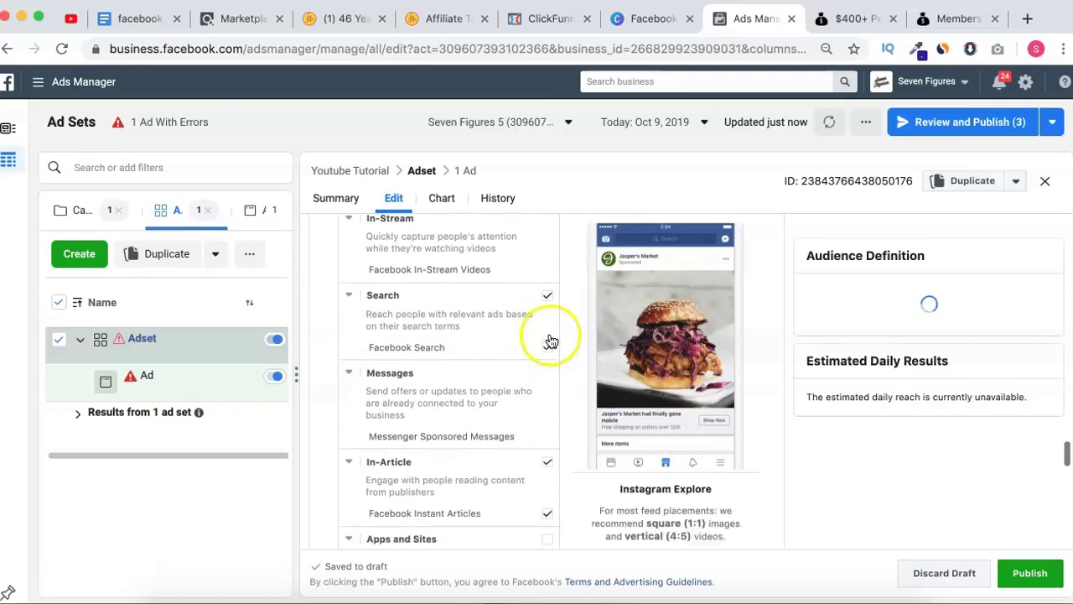
click(546, 347)
click(547, 513)
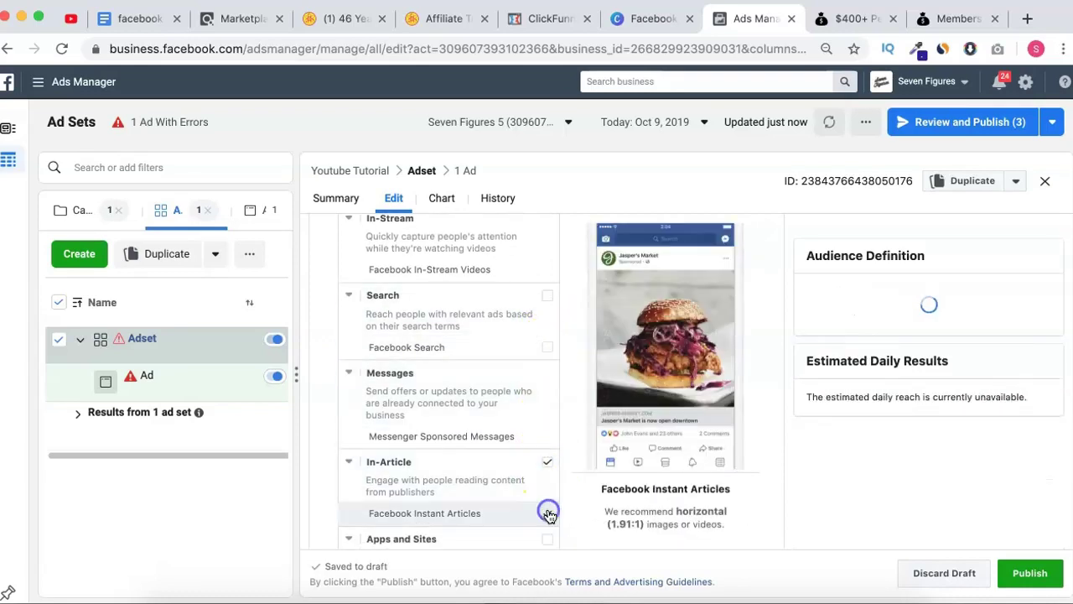
scroll(549, 515, down, 3)
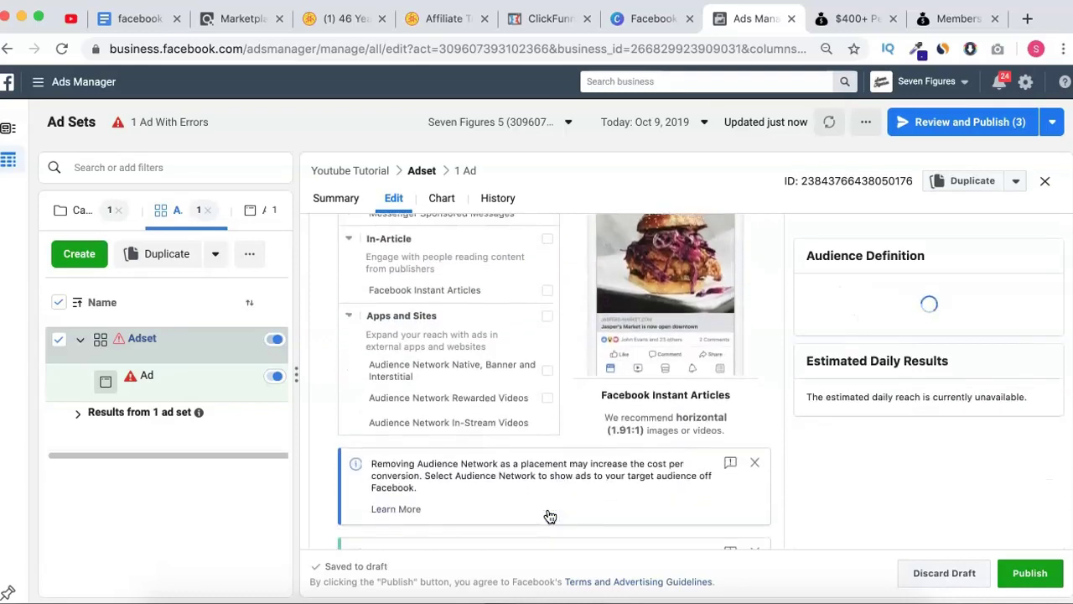
scroll(549, 515, up, 5)
scroll(549, 514, up, 3)
click(548, 292)
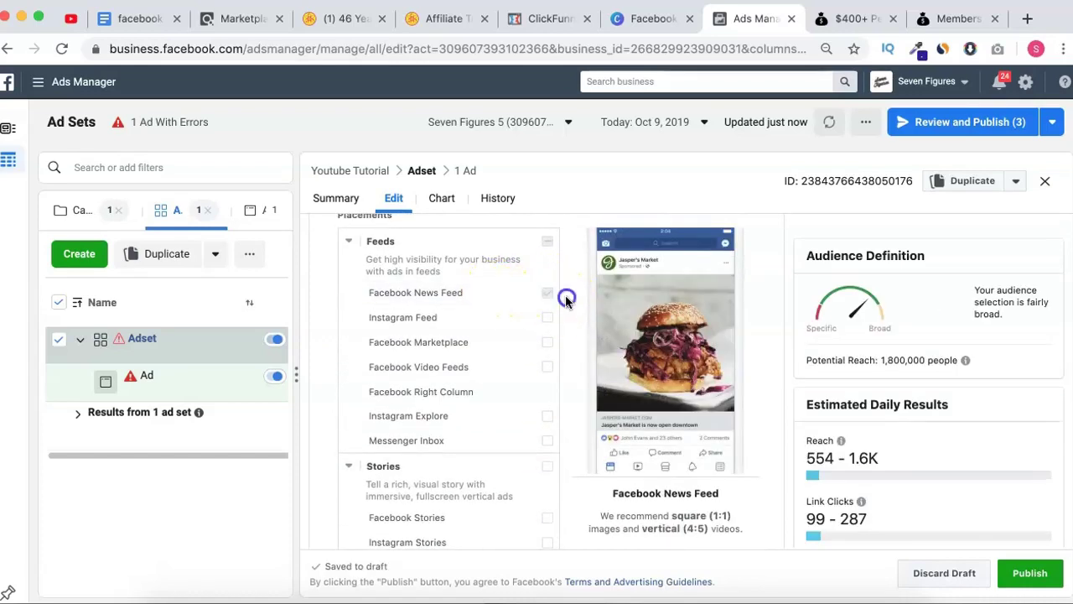
Check the ad set's Optimization & Delivery settings, the placement choices and the estimated daily results
scroll(566, 296, down, 10)
scroll(565, 294, down, 5)
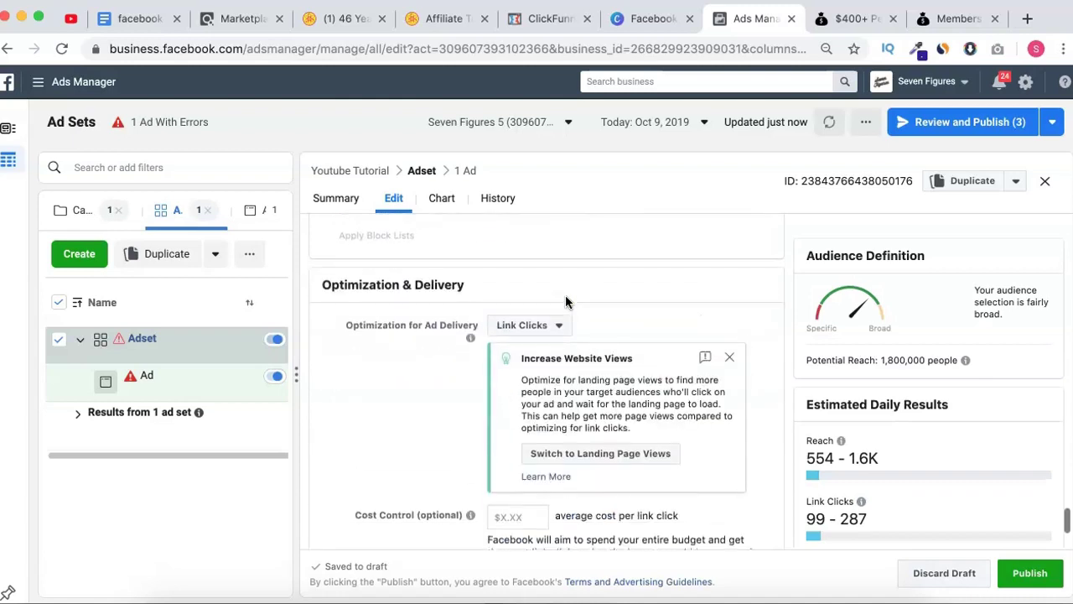
scroll(565, 294, up, 5)
scroll(565, 295, up, 10)
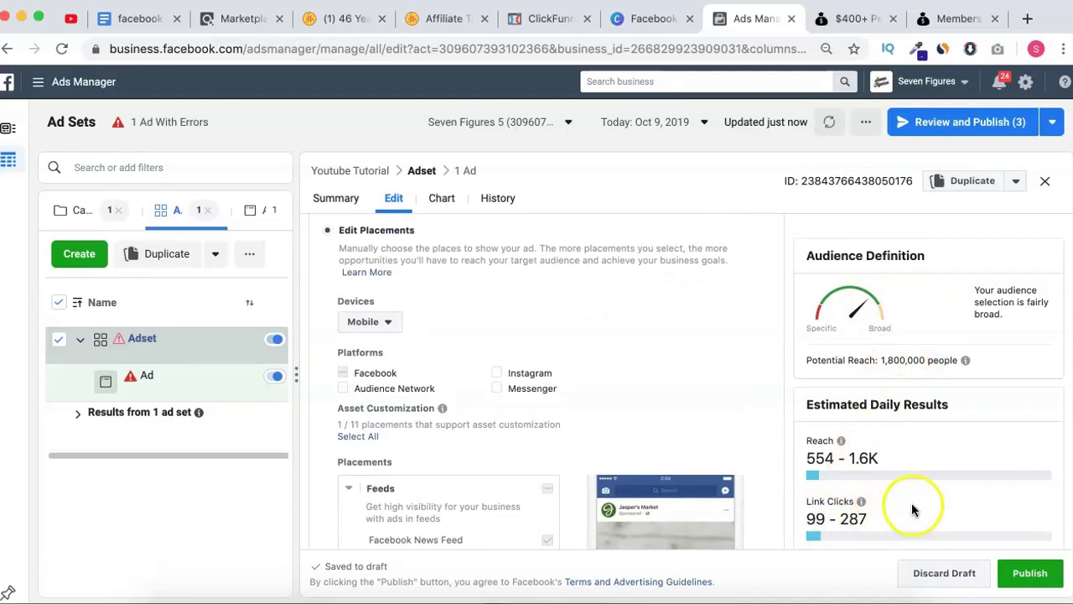
Rename the ad set to "30+ Tier 1 Women Mobile"
scroll(635, 400, up, 5)
scroll(635, 400, up, 15)
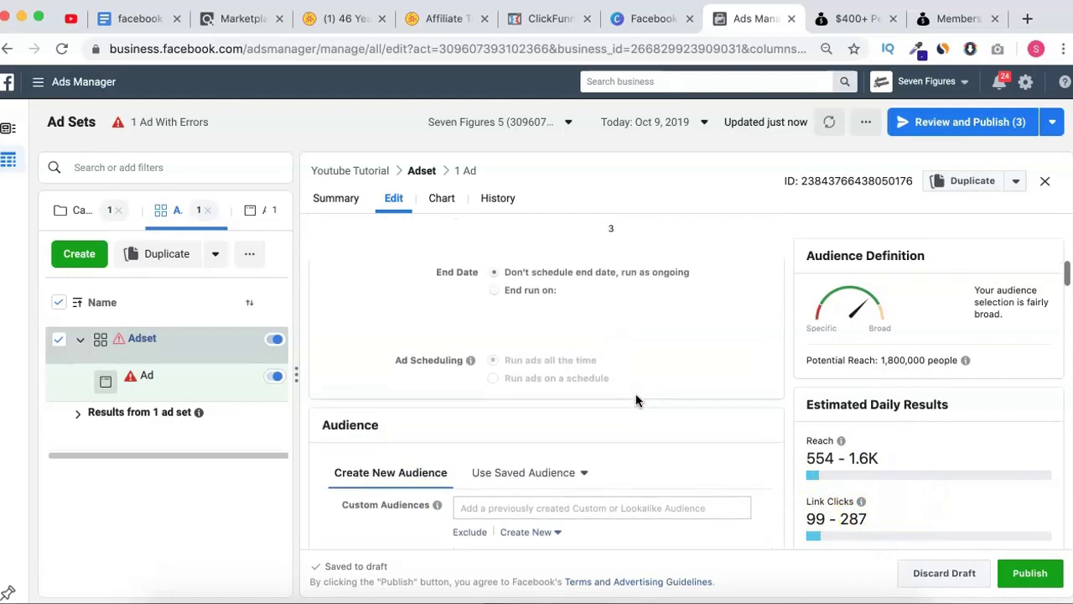
scroll(635, 399, down, 3)
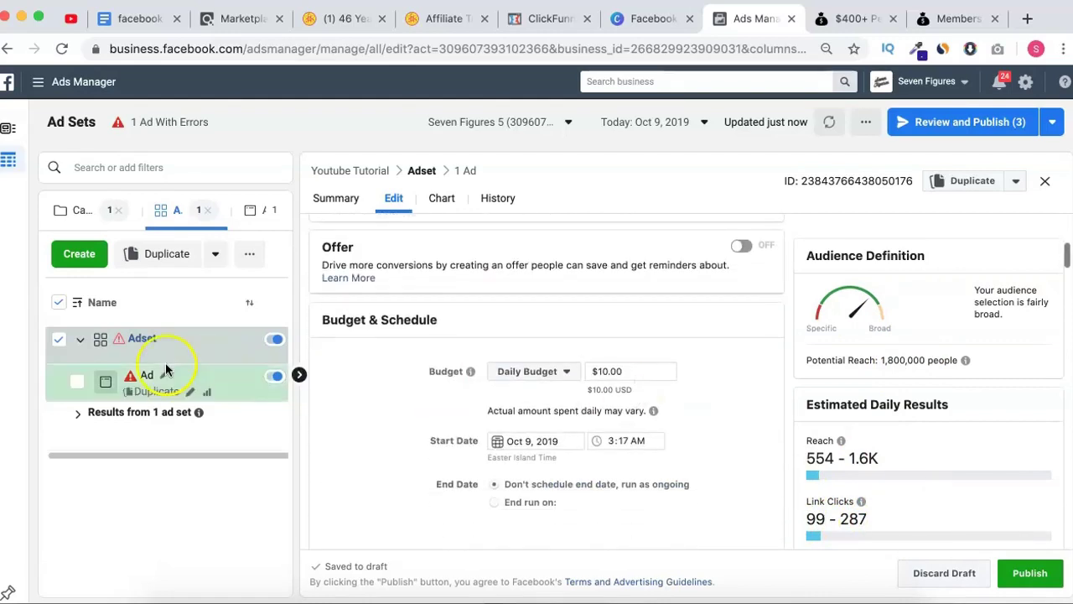
scroll(430, 319, up, 5)
click(409, 267)
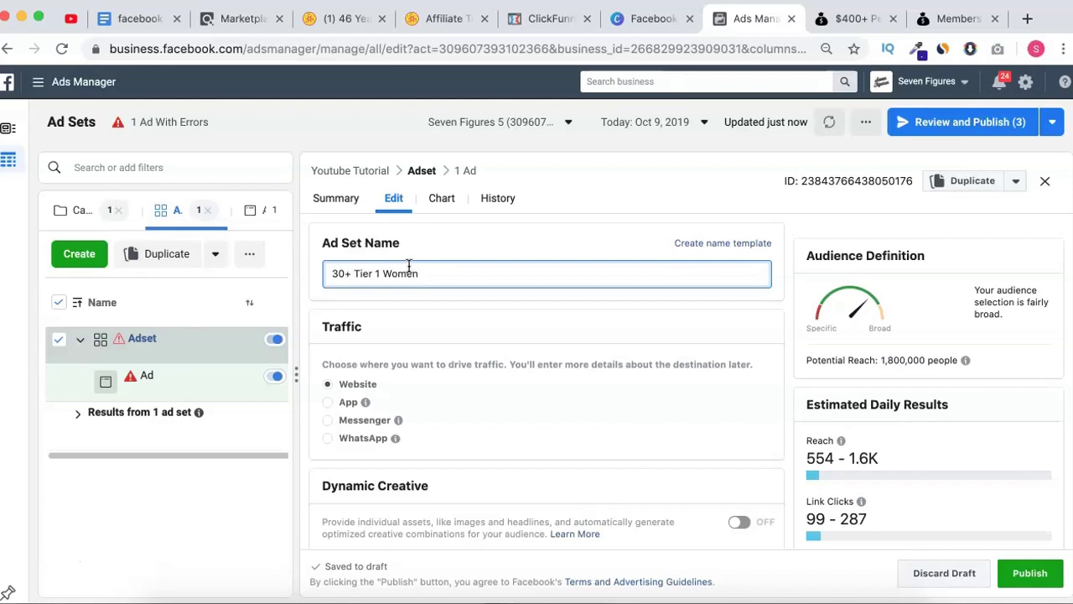
text(Mobile)
click(410, 310)
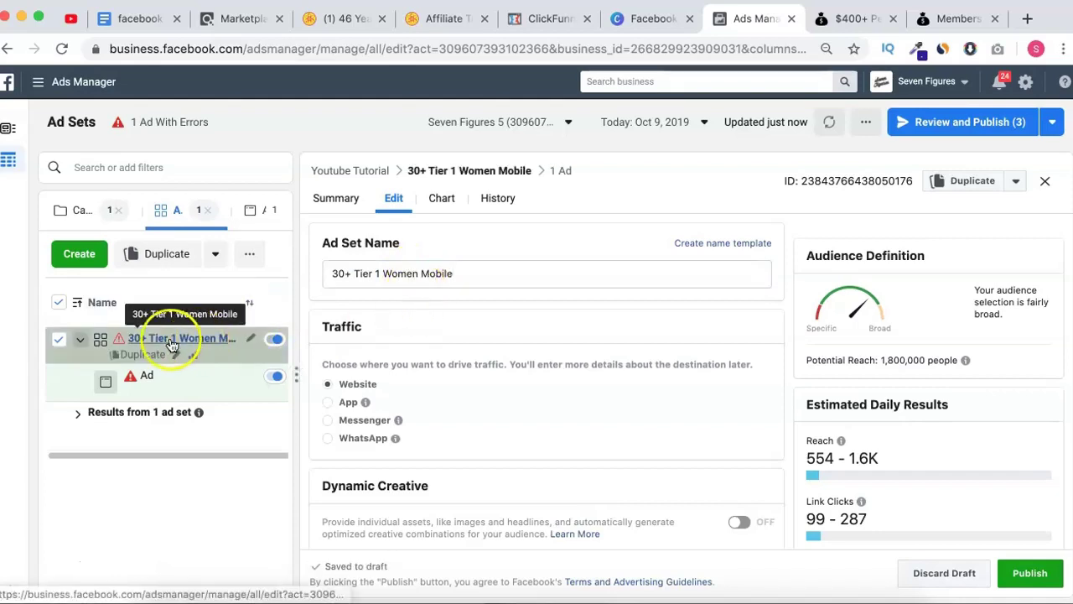
Check the ad set's error notice and review its audience, placements and Optimization & Delivery settings
mouse_move(119, 345)
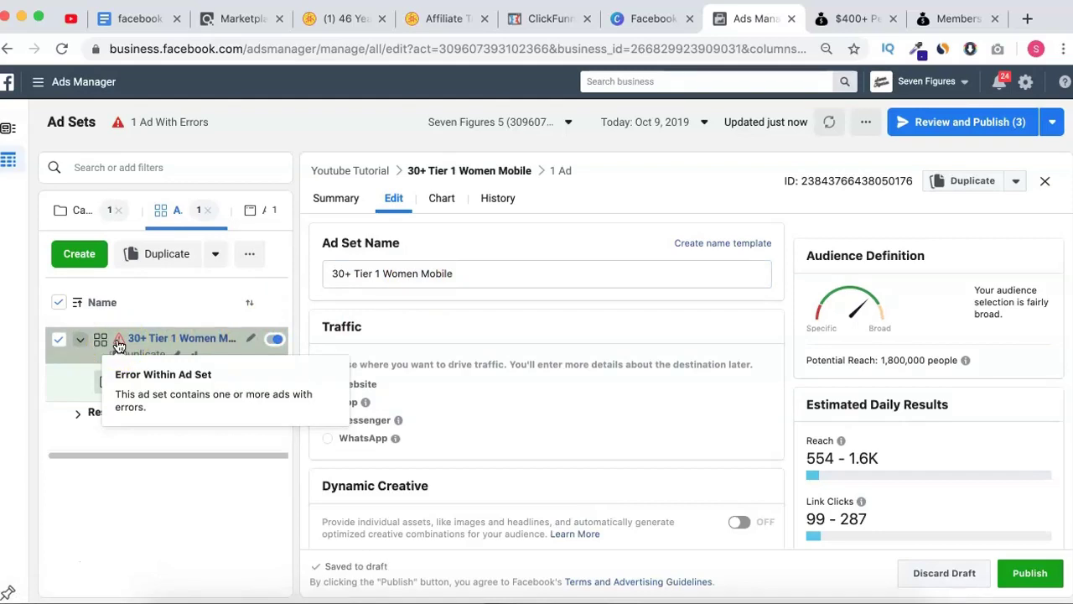
scroll(486, 369, down, 10)
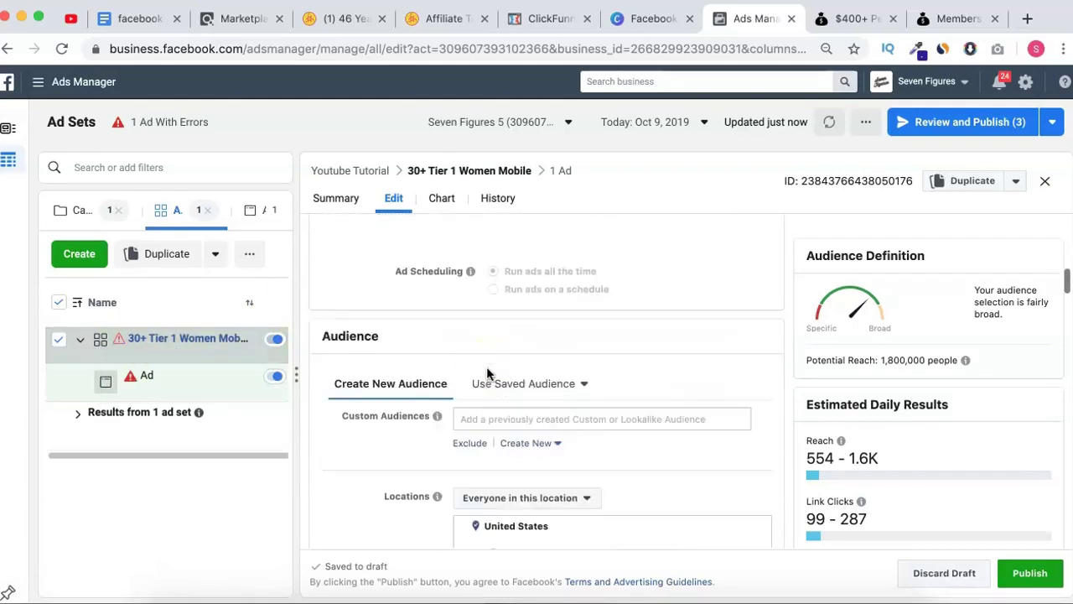
scroll(486, 366, down, 15)
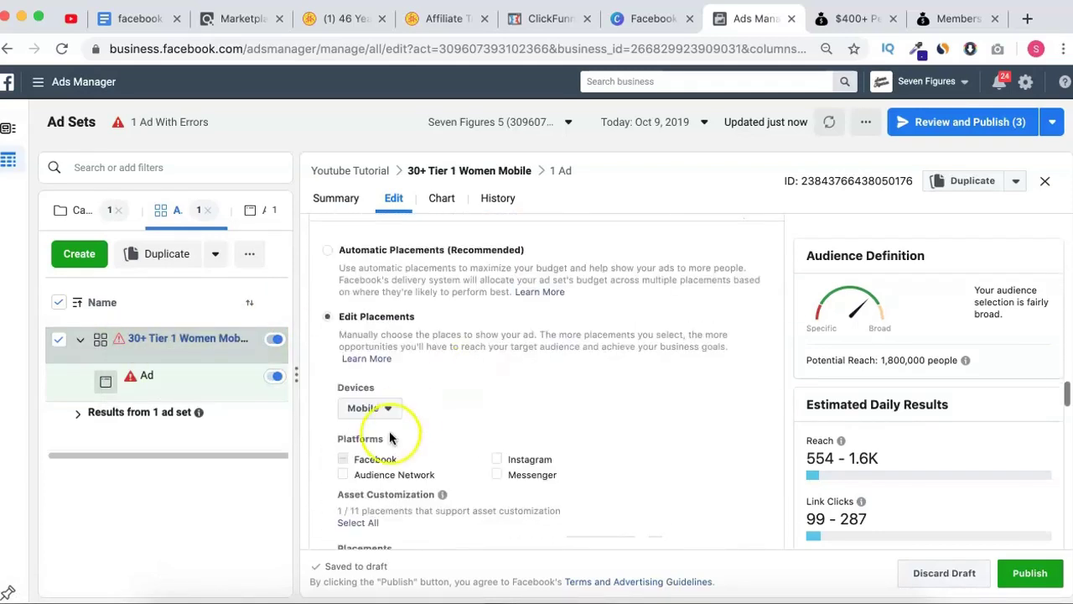
scroll(386, 443, down, 15)
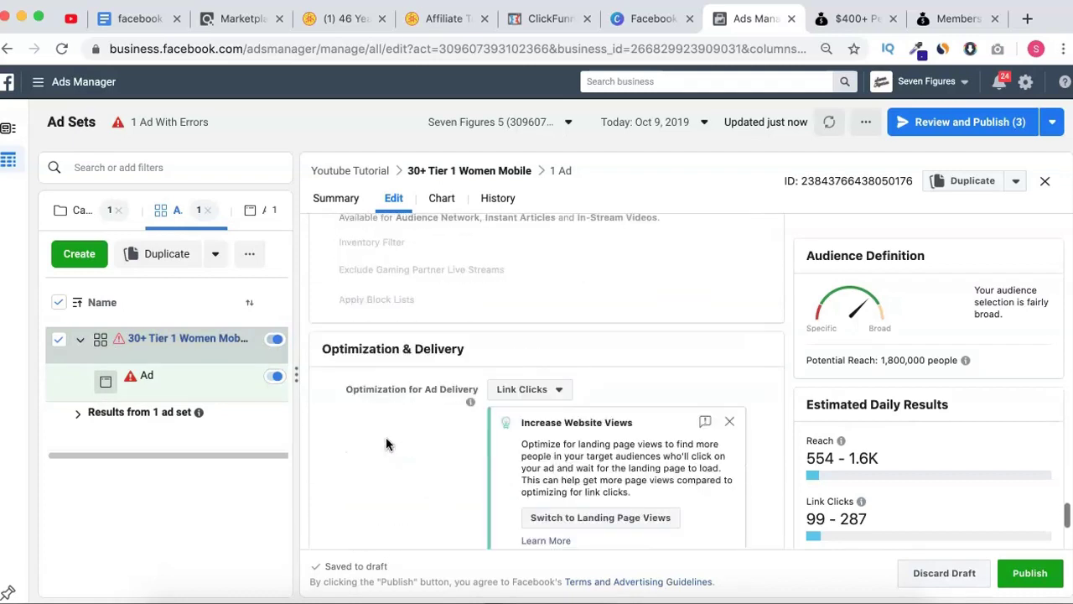
scroll(385, 441, down, 2)
scroll(386, 441, up, 4)
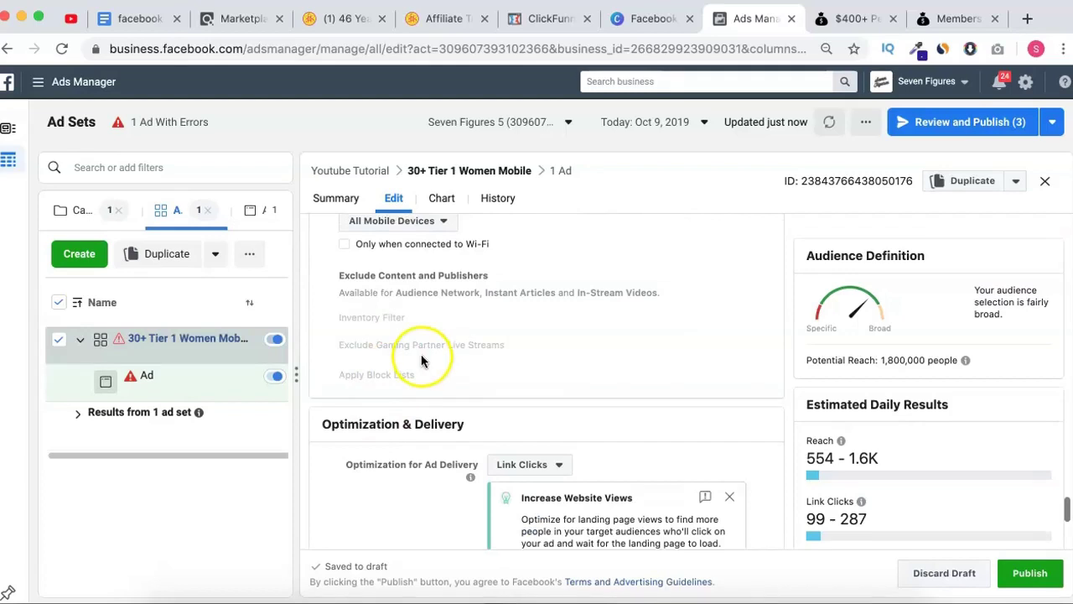
scroll(585, 309, up, 10)
scroll(585, 309, up, 8)
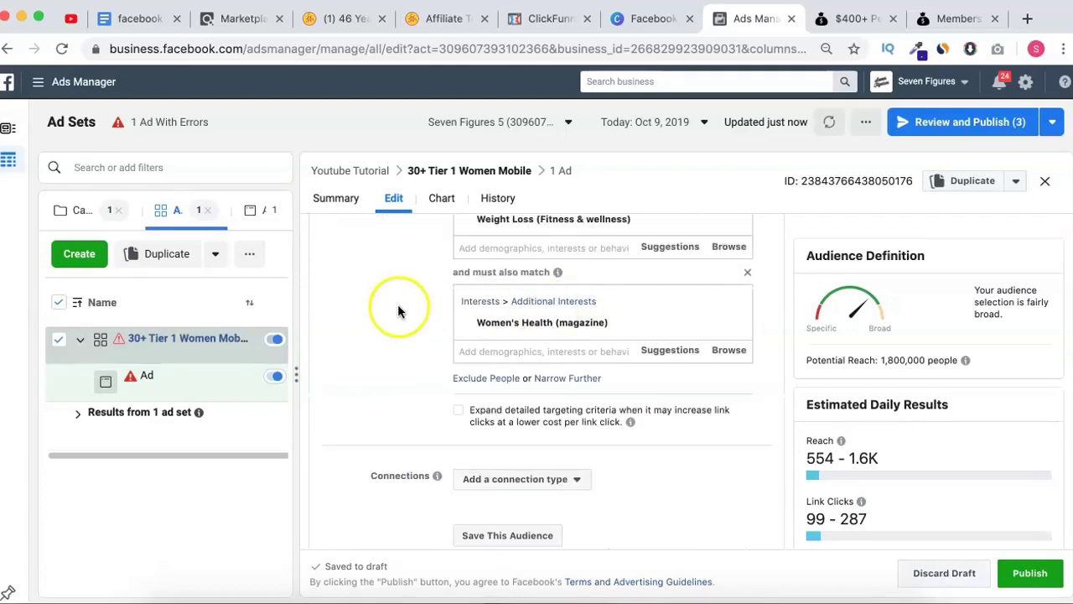
scroll(397, 304, up, 15)
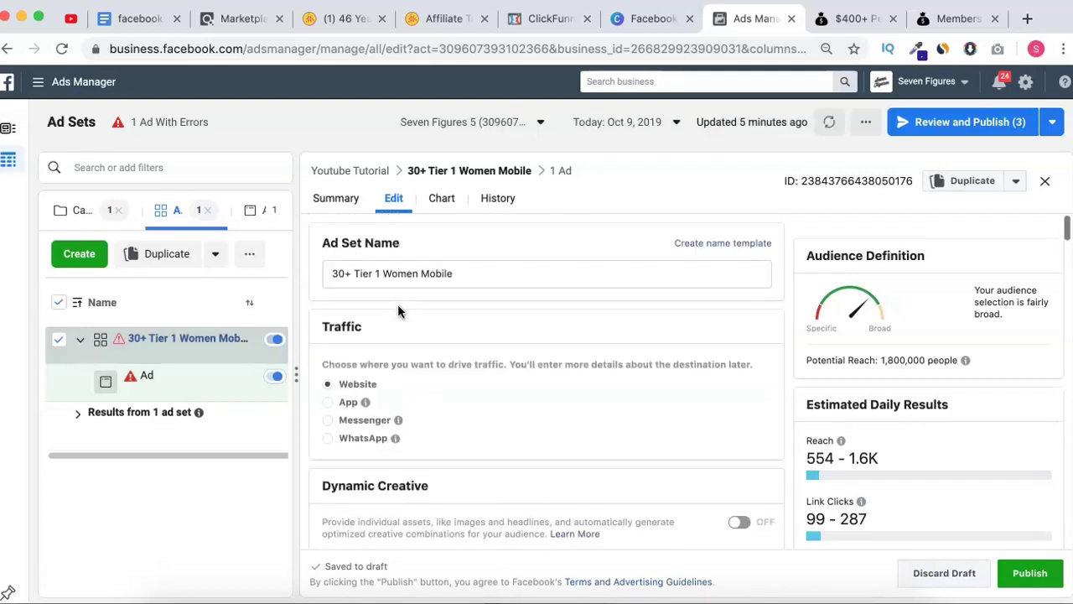
click(411, 317)
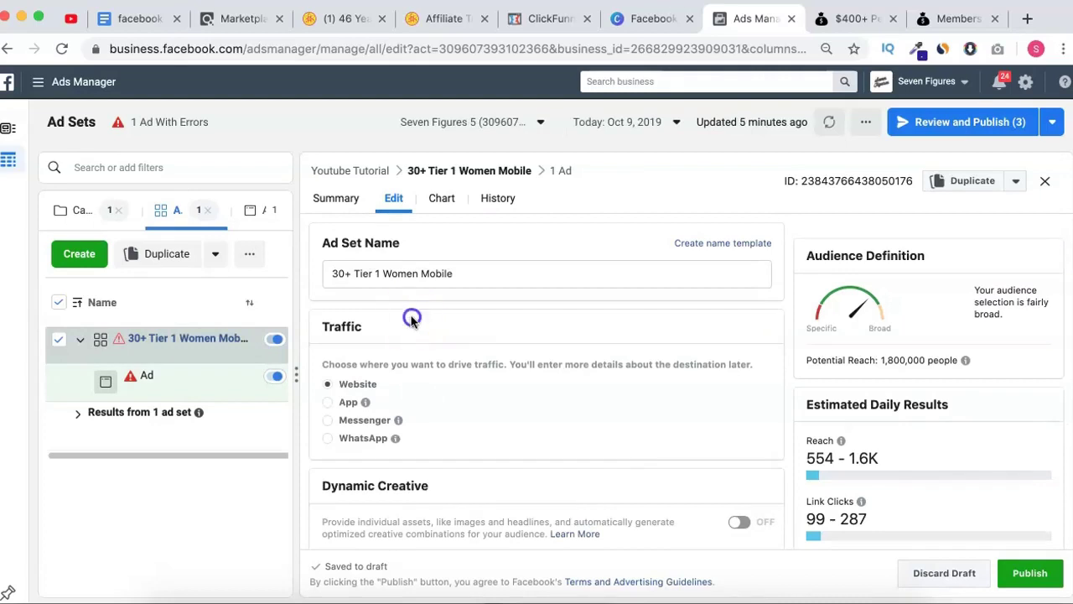
Open the ad inside the ad set, and switch to Canva to download the "facebook ads" design as a PNG
click(173, 339)
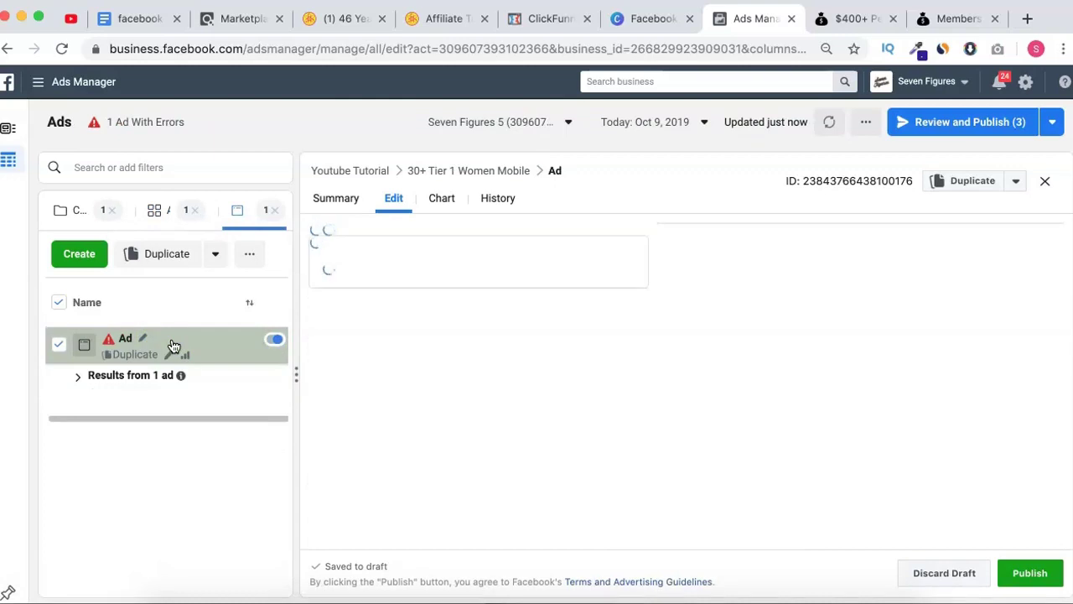
click(636, 20)
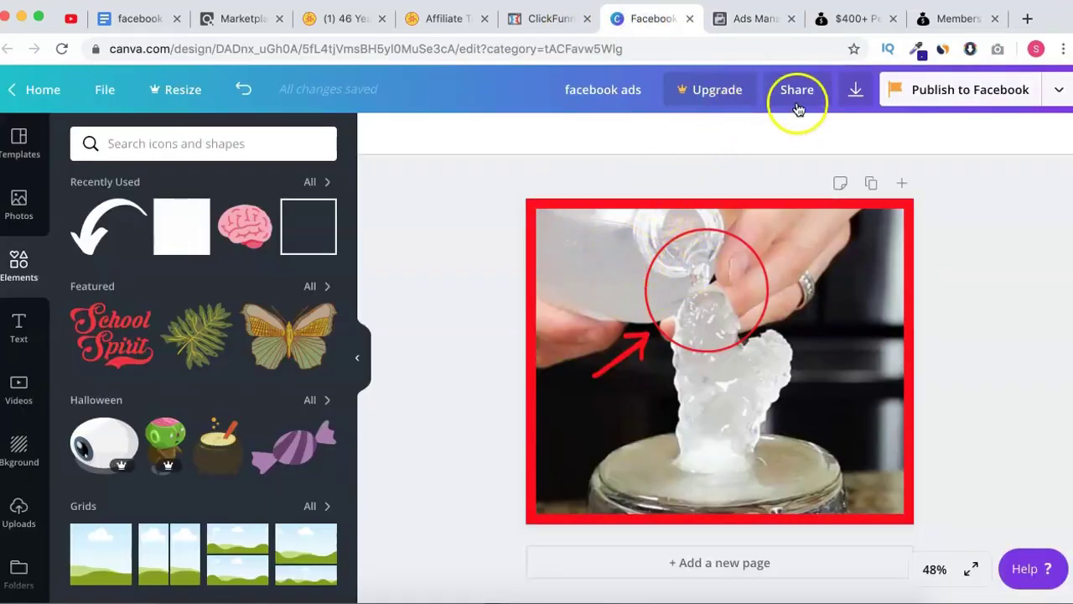
click(855, 90)
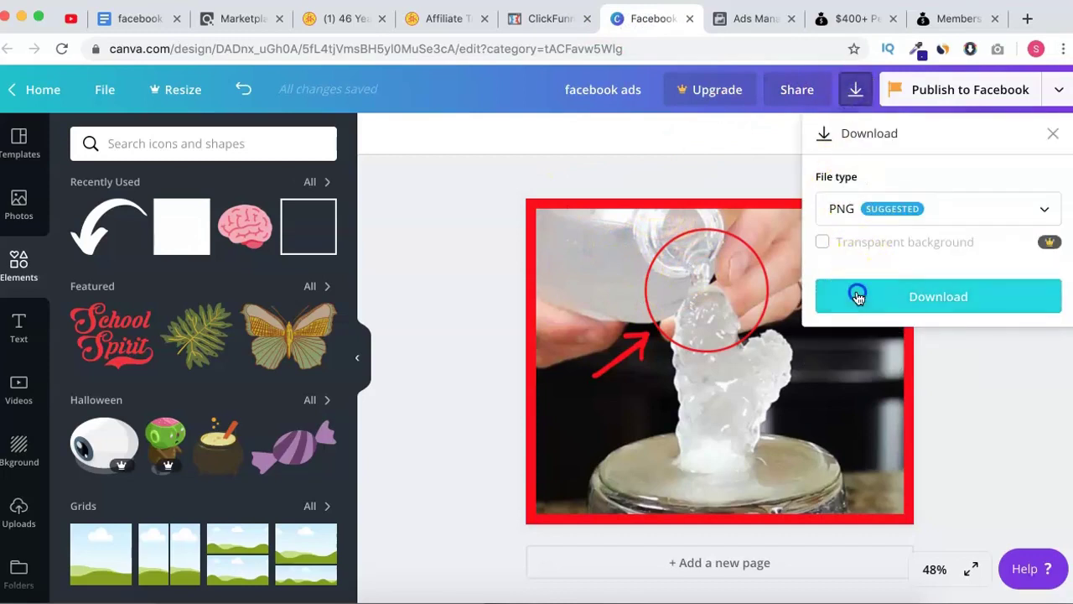
click(822, 296)
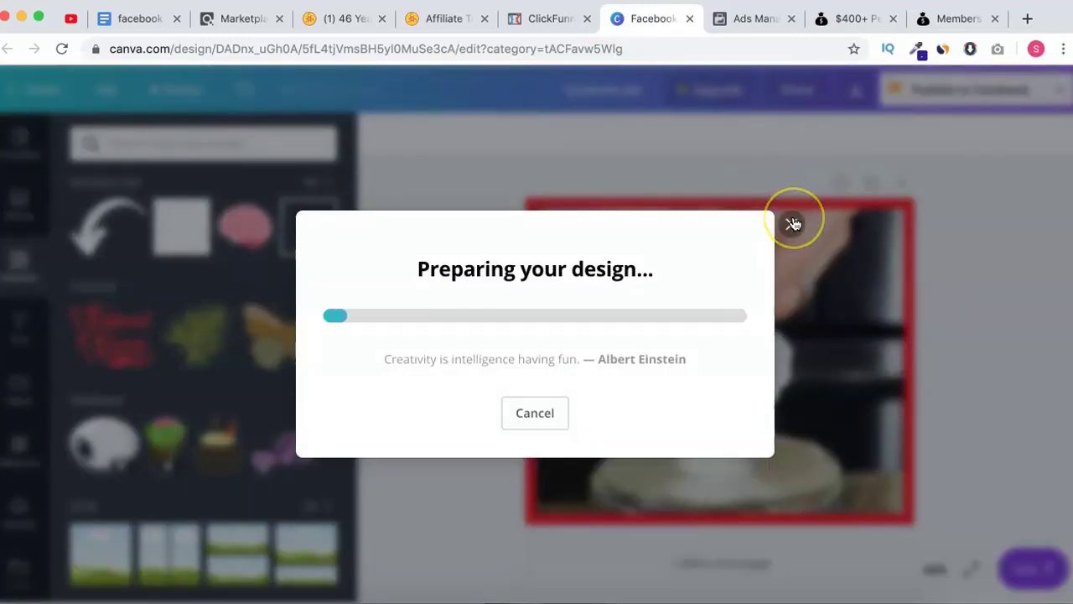
click(446, 21)
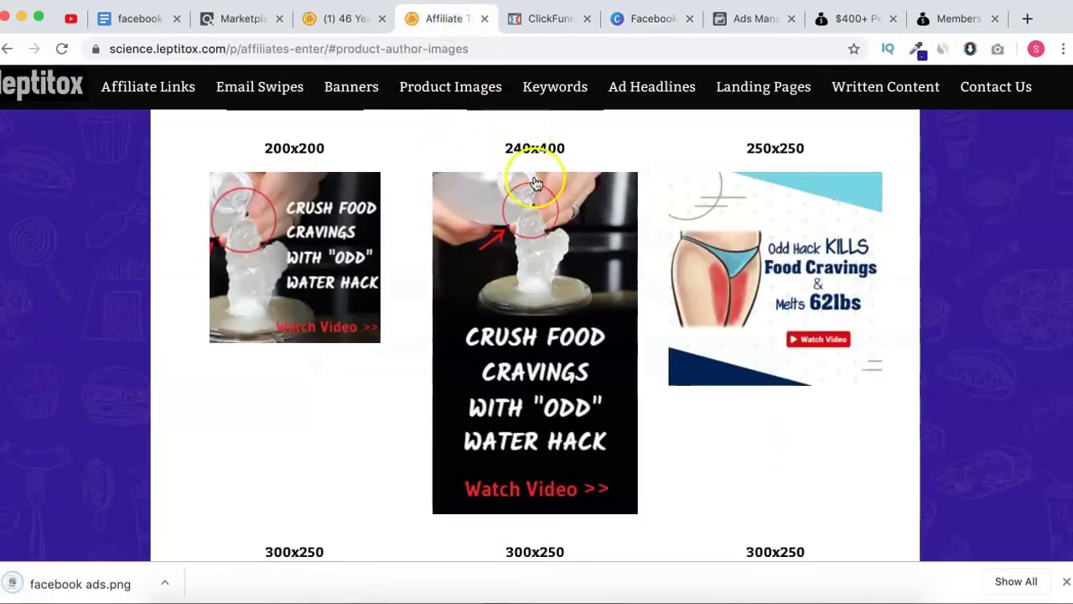
Return to Ads Manager and add the image facebook ads.png as the media of the single-image ad
click(718, 21)
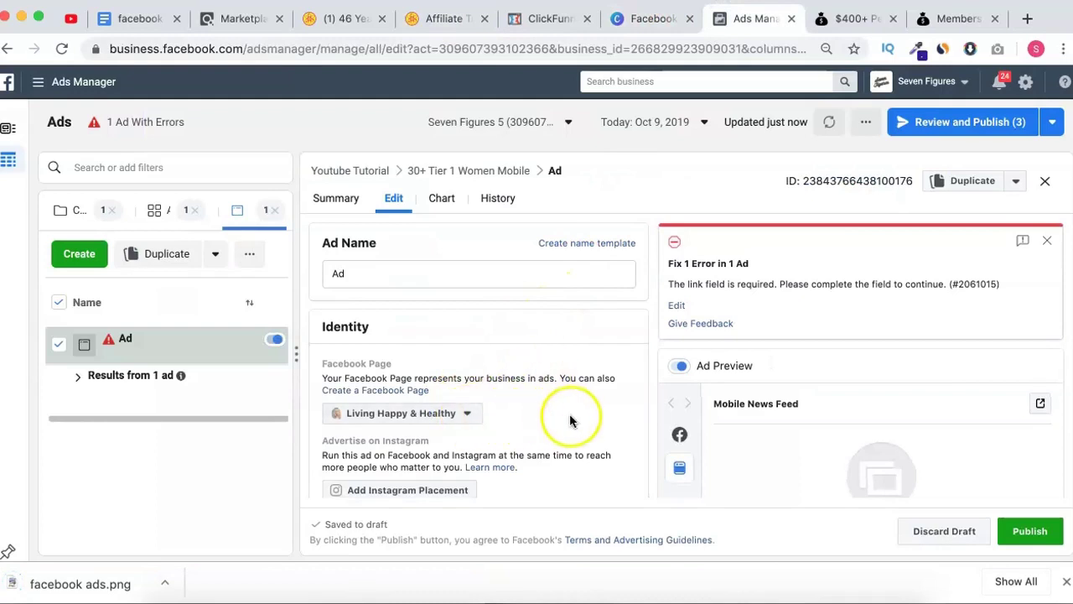
scroll(572, 420, down, 5)
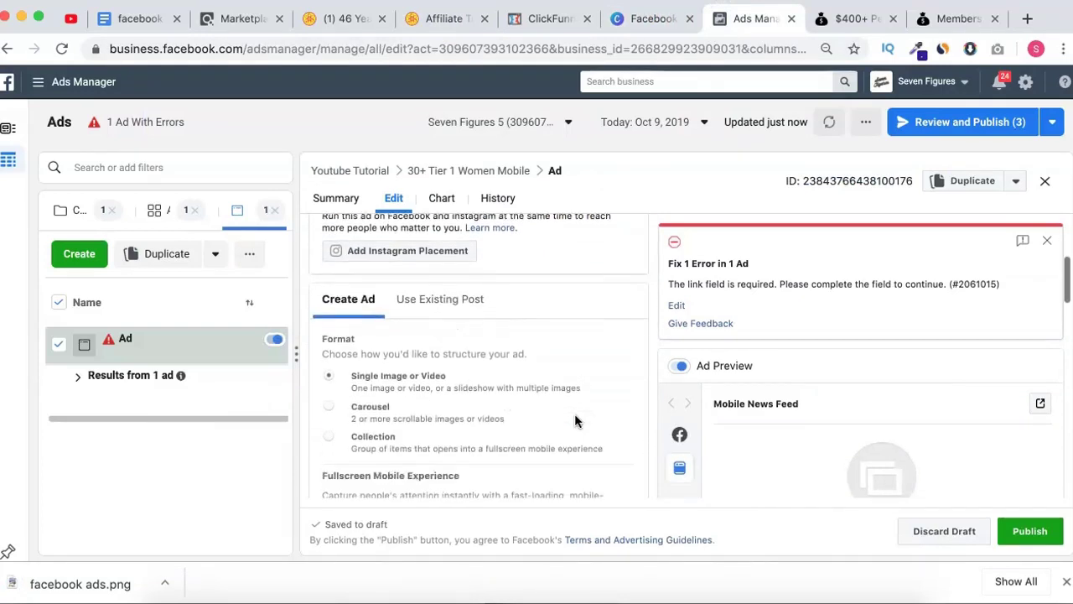
scroll(575, 420, down, 2)
scroll(496, 334, down, 2)
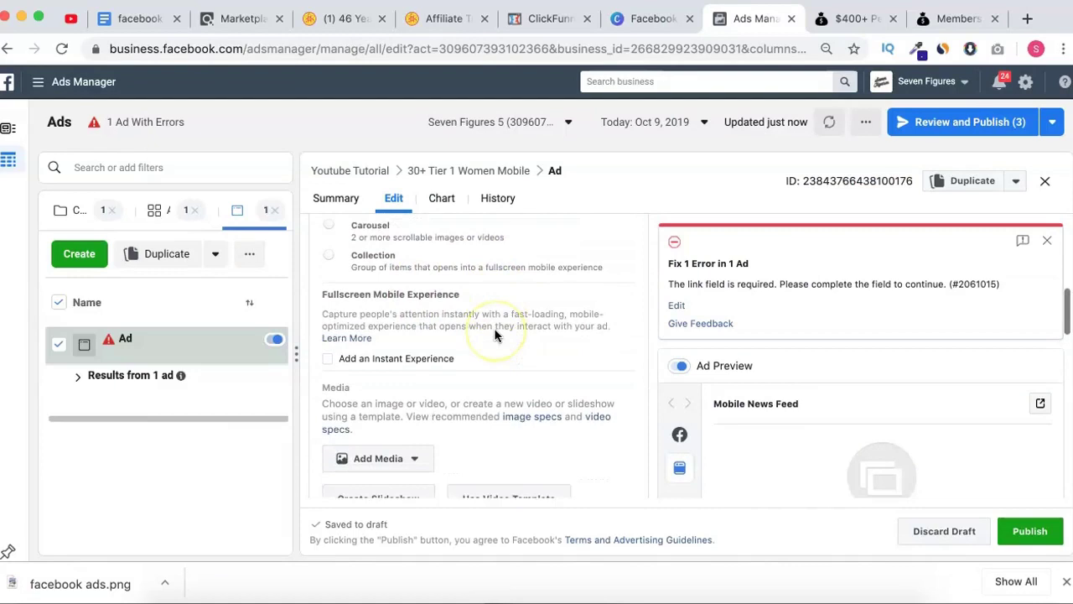
scroll(495, 333, down, 3)
click(419, 320)
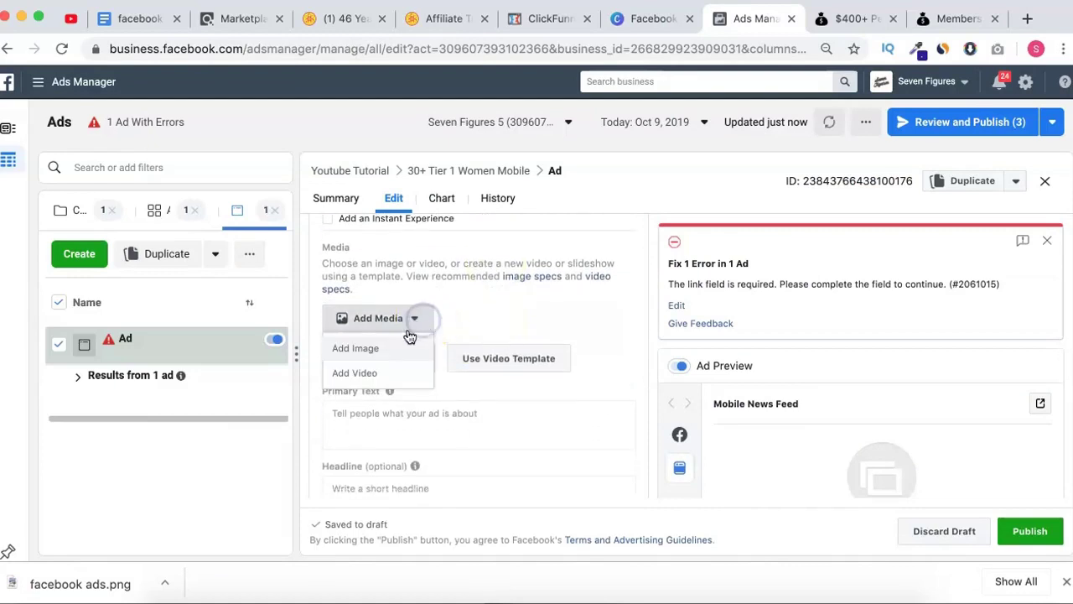
click(392, 348)
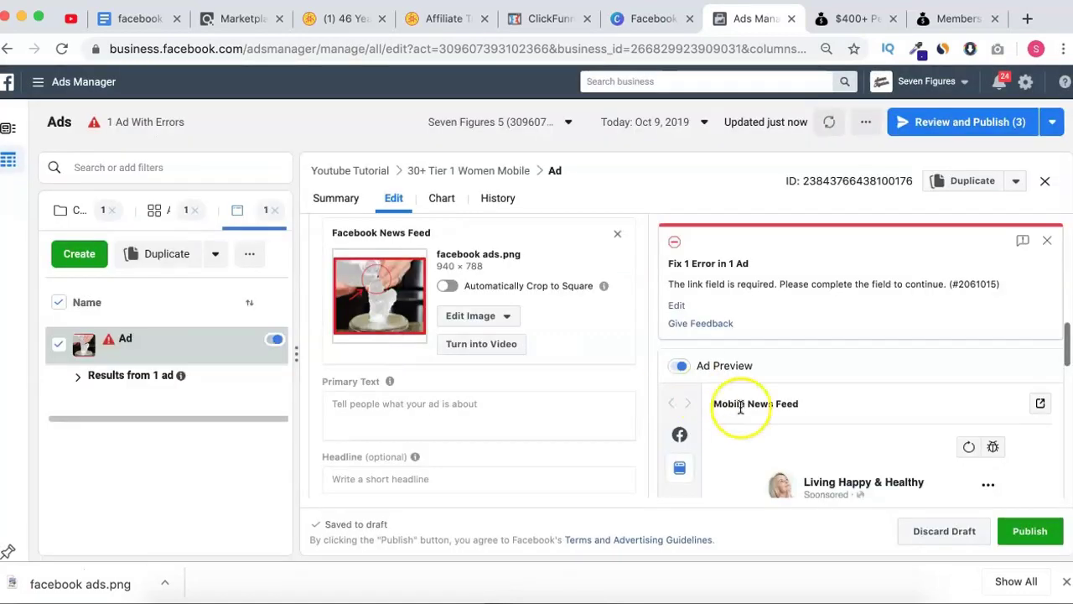
Inspect the Mobile News Feed preview of the ad with its new image
scroll(740, 407, down, 4)
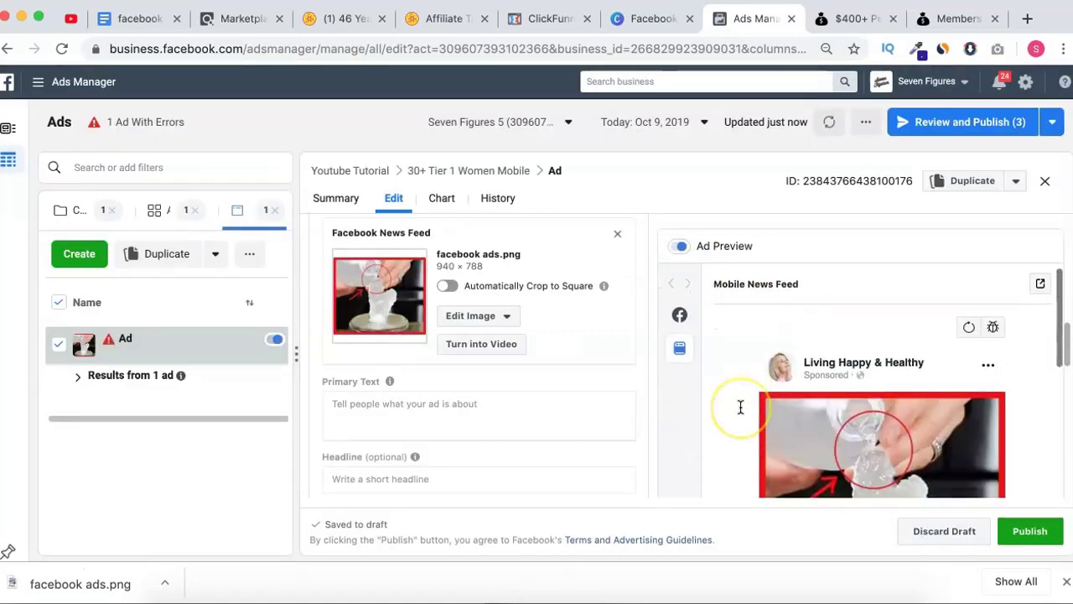
scroll(740, 407, down, 3)
scroll(740, 407, up, 3)
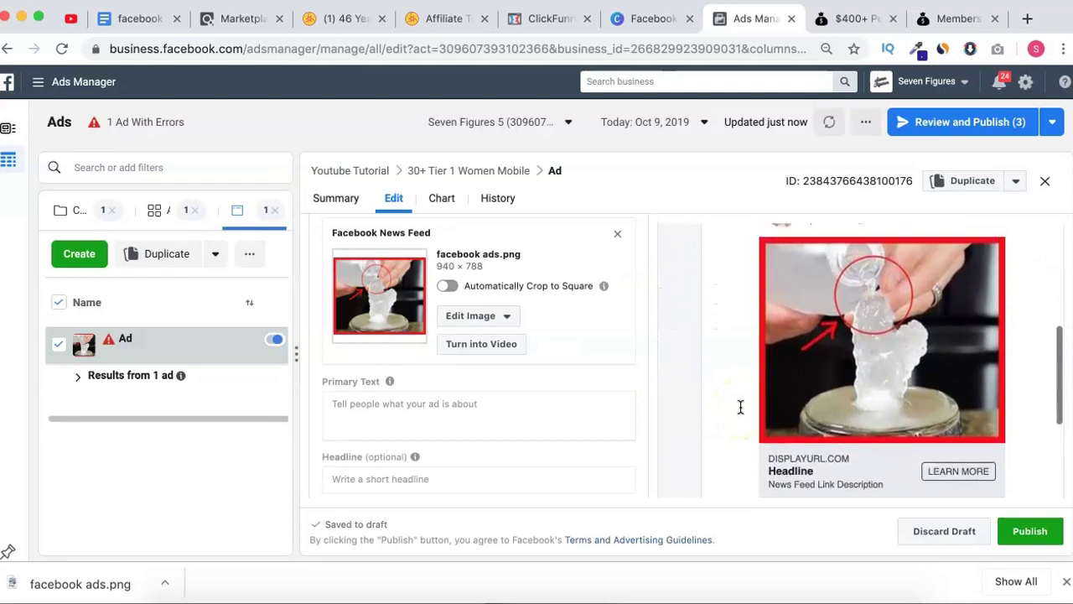
scroll(741, 407, up, 5)
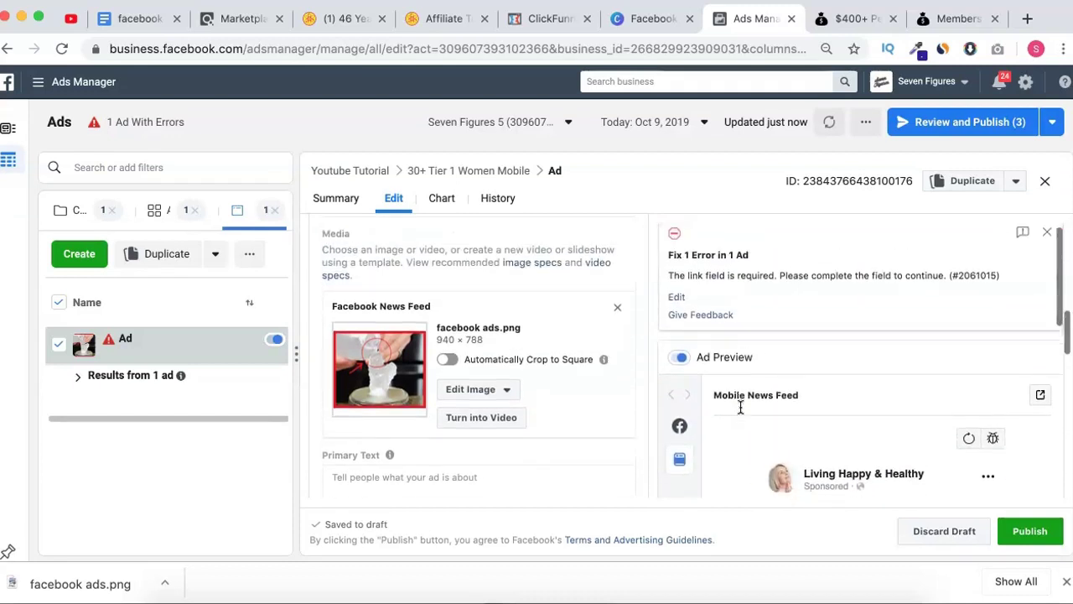
scroll(740, 407, down, 3)
scroll(740, 406, up, 2)
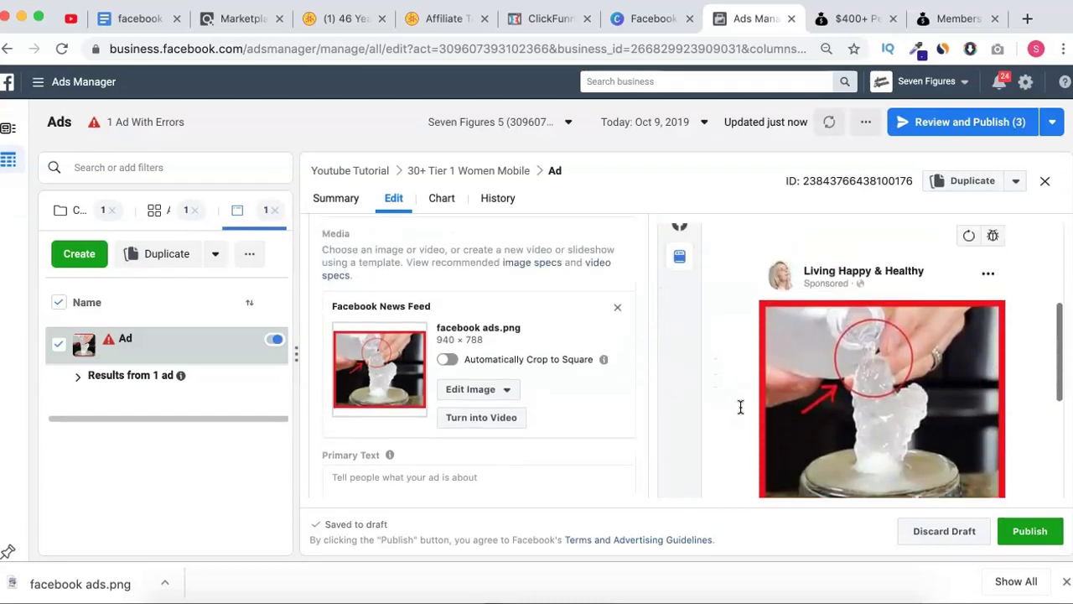
scroll(740, 406, down, 1)
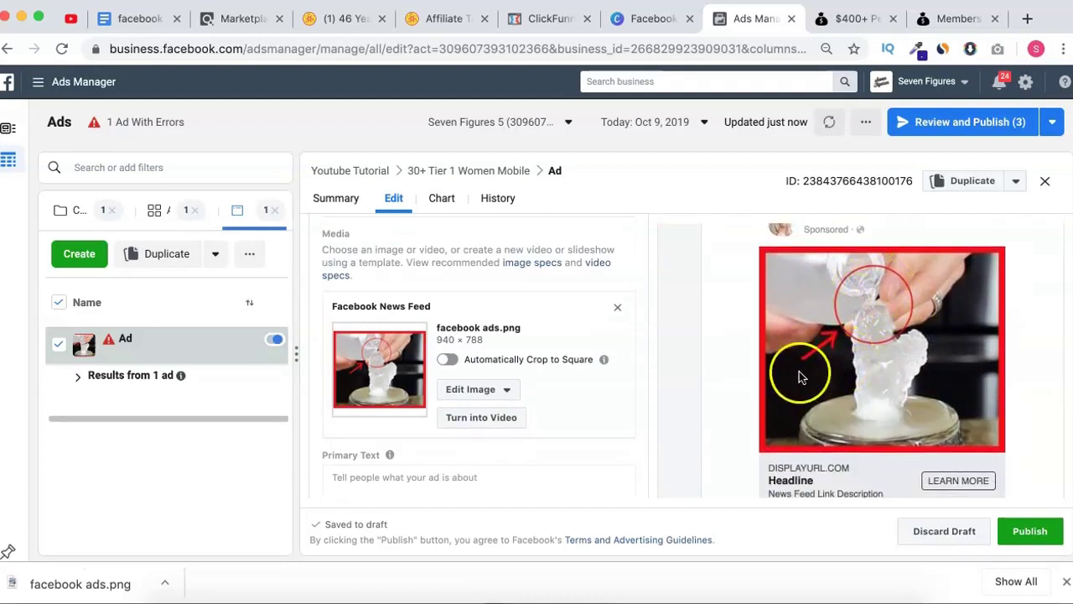
Look through the ad's primary text, headline, description, destination, website URL and call-to-action fields
scroll(488, 434, down, 2)
scroll(489, 434, down, 1)
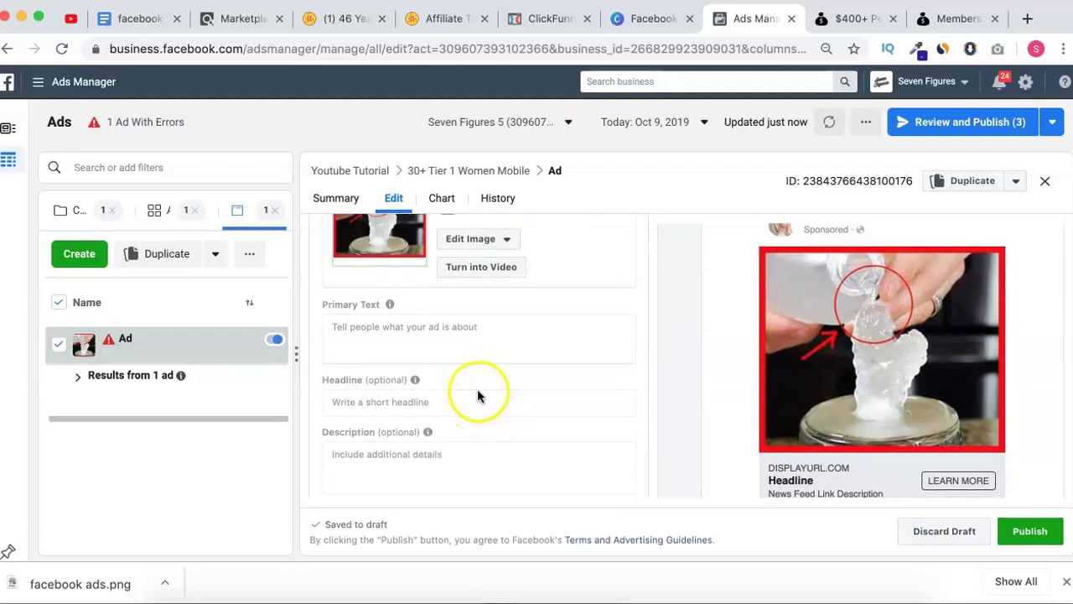
scroll(474, 374, up, 1)
scroll(473, 374, down, 2)
scroll(474, 376, down, 1)
scroll(474, 376, up, 2)
scroll(474, 376, down, 4)
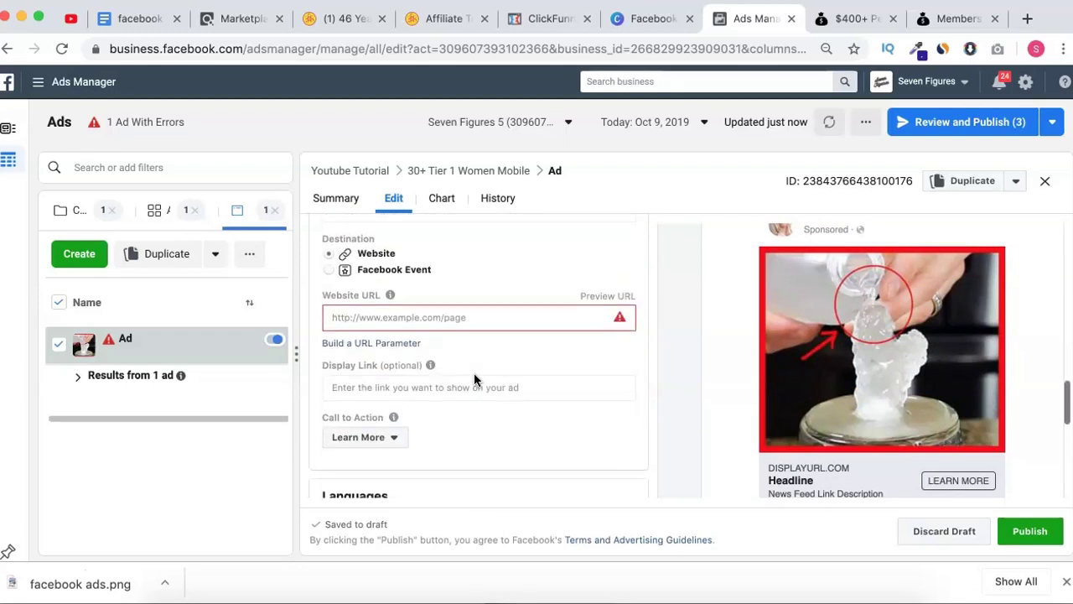
scroll(473, 379, down, 1)
scroll(438, 301, up, 5)
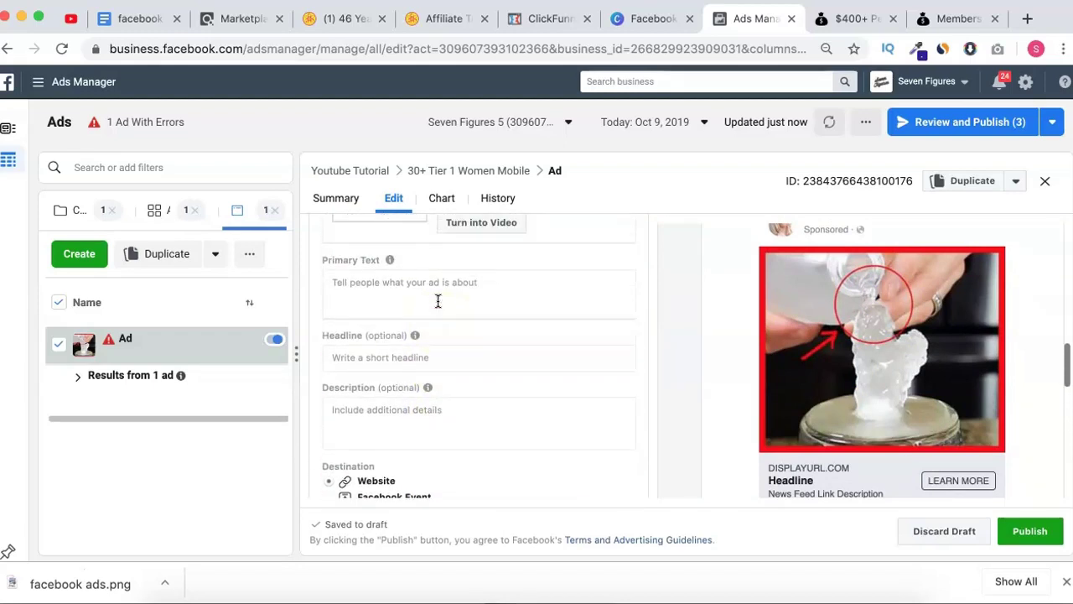
Review the ad's Mobile News Feed preview, examining its primary text, image, headline, description and call to action
scroll(438, 301, up, 3)
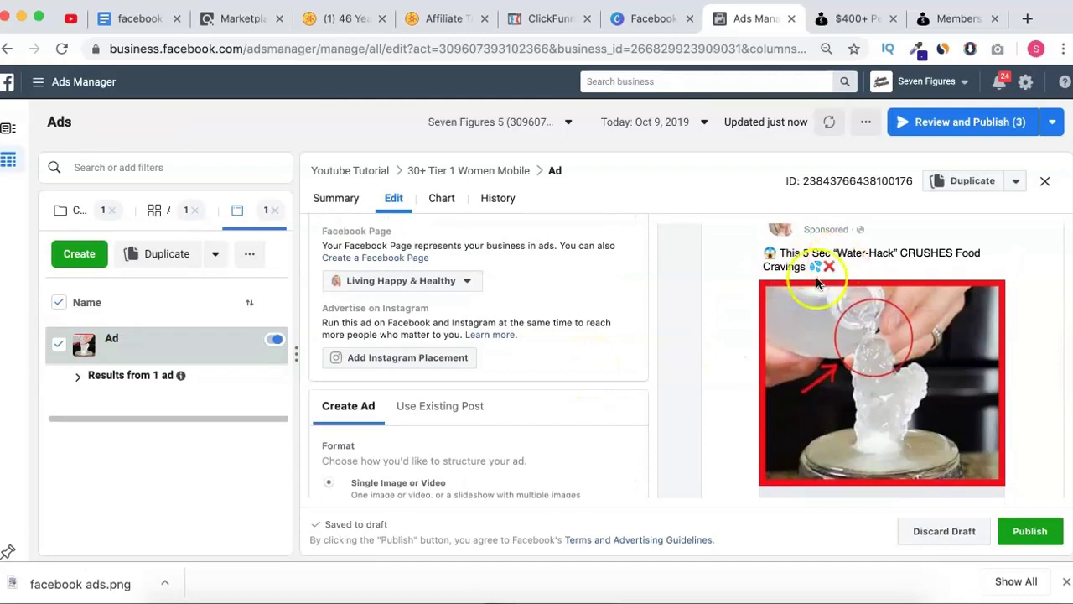
scroll(749, 365, down, 2)
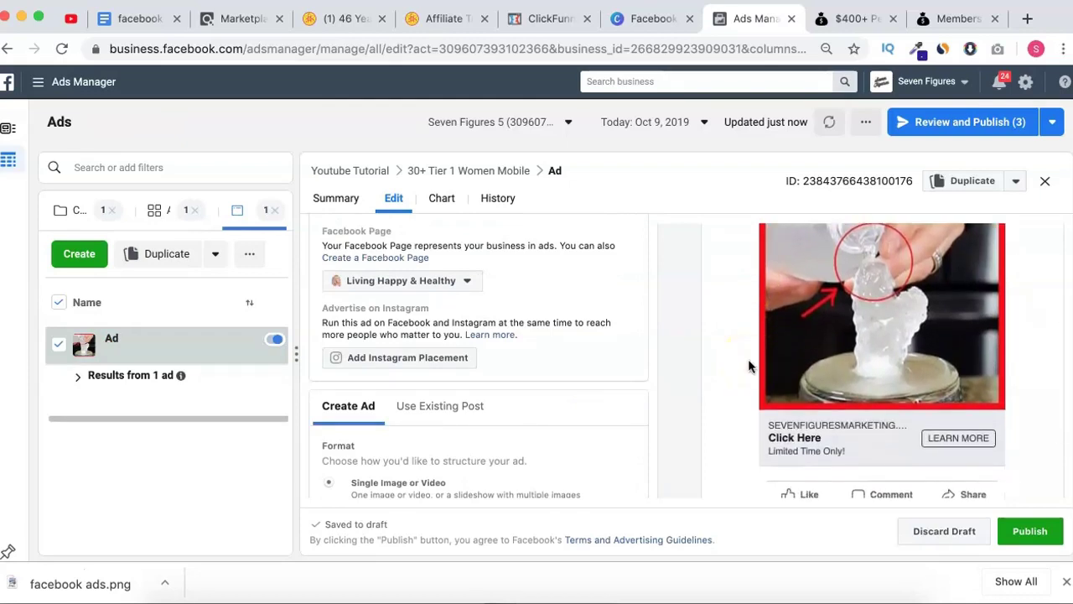
scroll(748, 359, up, 2)
scroll(748, 359, up, 1)
click(788, 277)
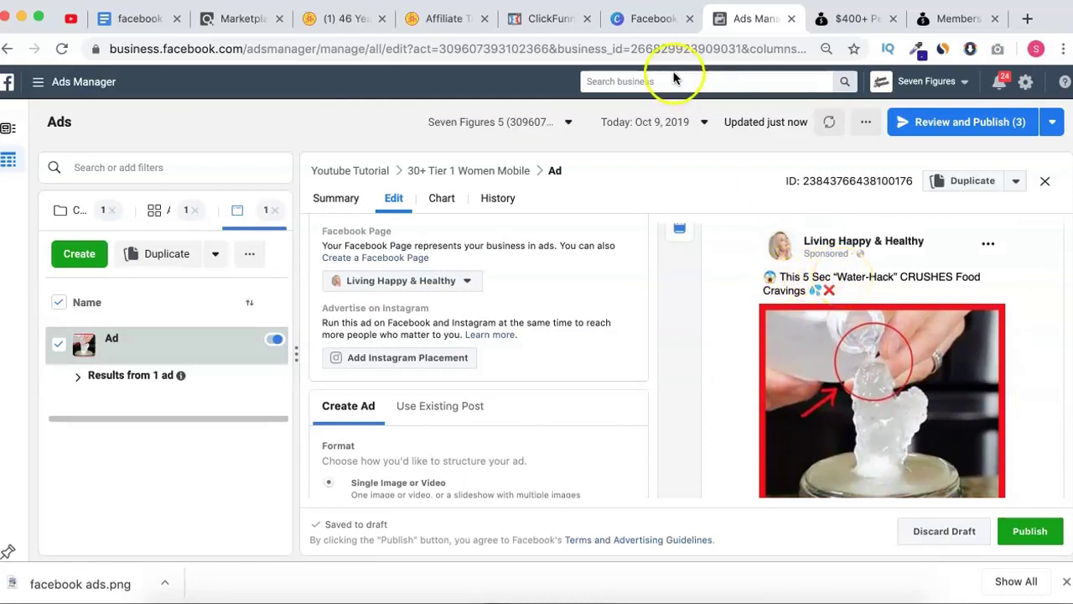
Open the Leptitox affiliate page's Ad Headlines section and read the suggested Facebook and other-network headlines
click(440, 18)
scroll(384, 378, down, 5)
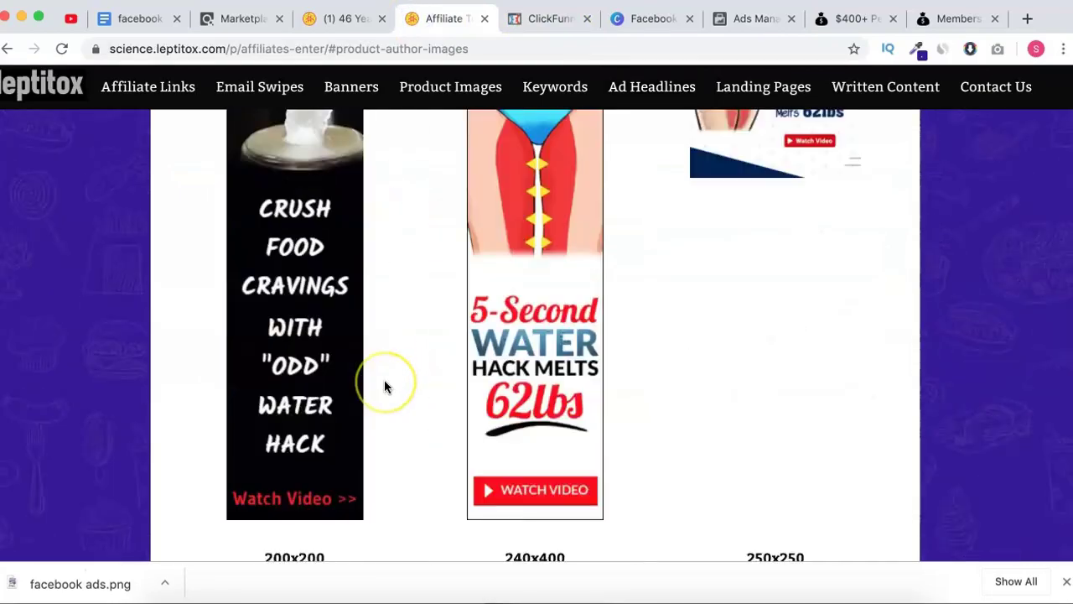
scroll(384, 386, down, 10)
scroll(384, 384, up, 10)
scroll(385, 385, up, 2)
scroll(385, 386, down, 15)
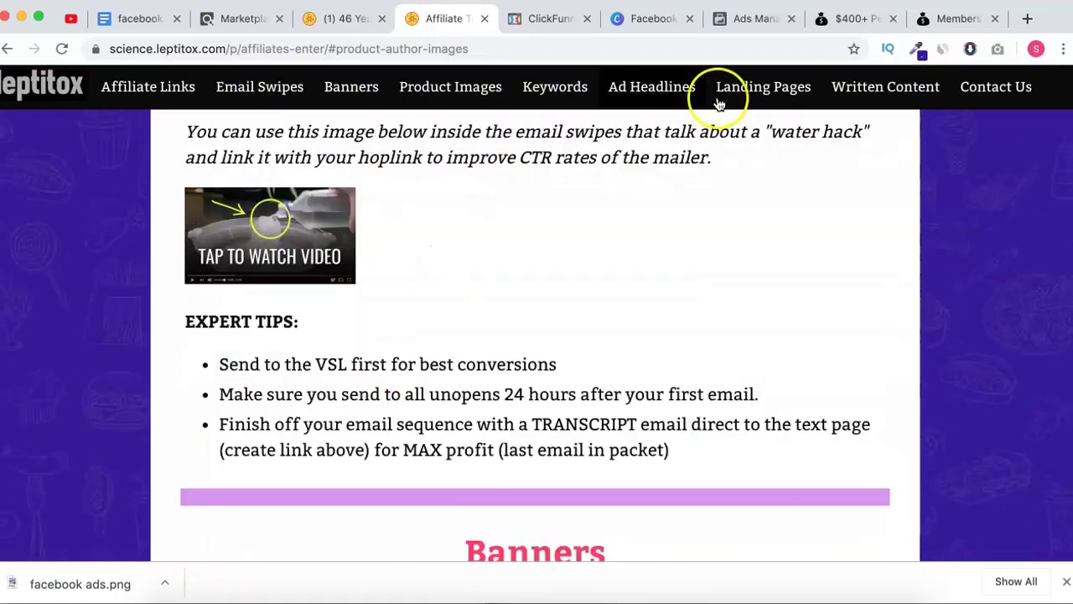
click(680, 92)
scroll(642, 278, down, 5)
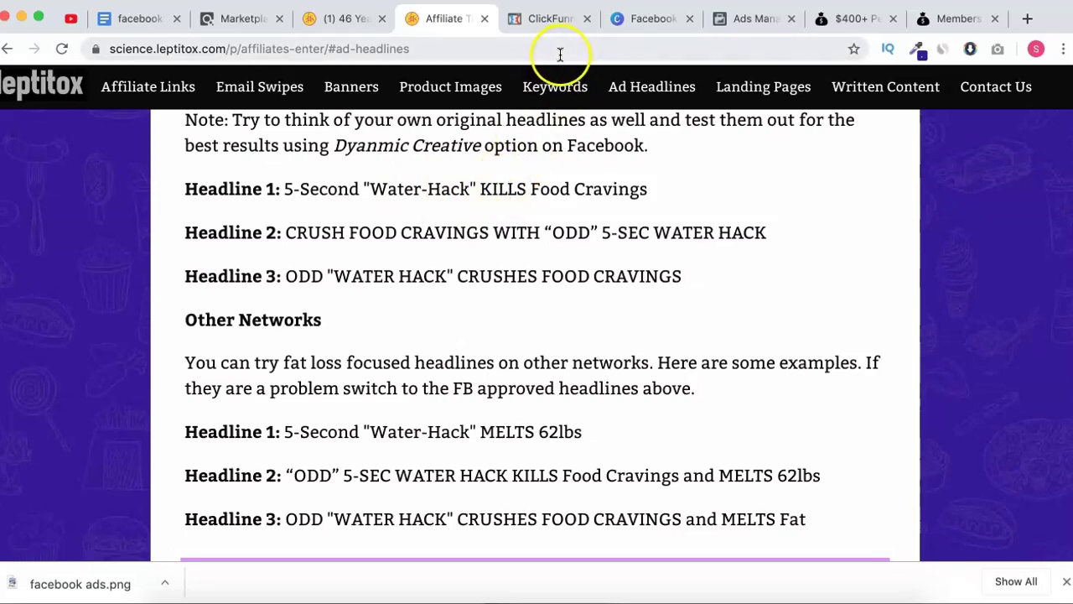
Return to Ads Manager and review the ad's primary text, headline, description and website URL against its Mobile News Feed preview
click(736, 30)
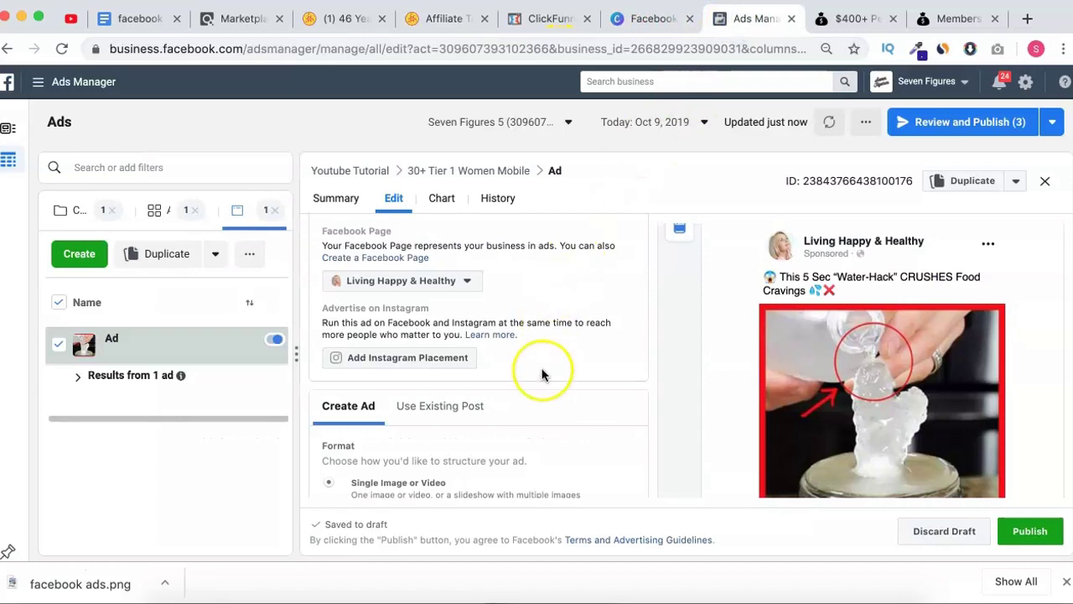
scroll(541, 375, down, 10)
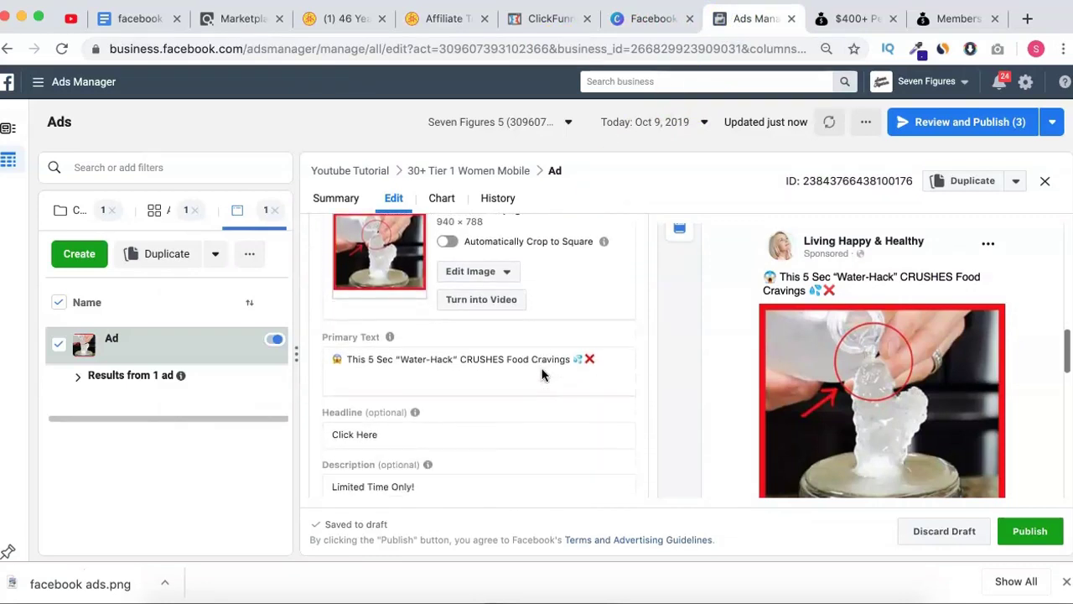
scroll(542, 375, down, 1)
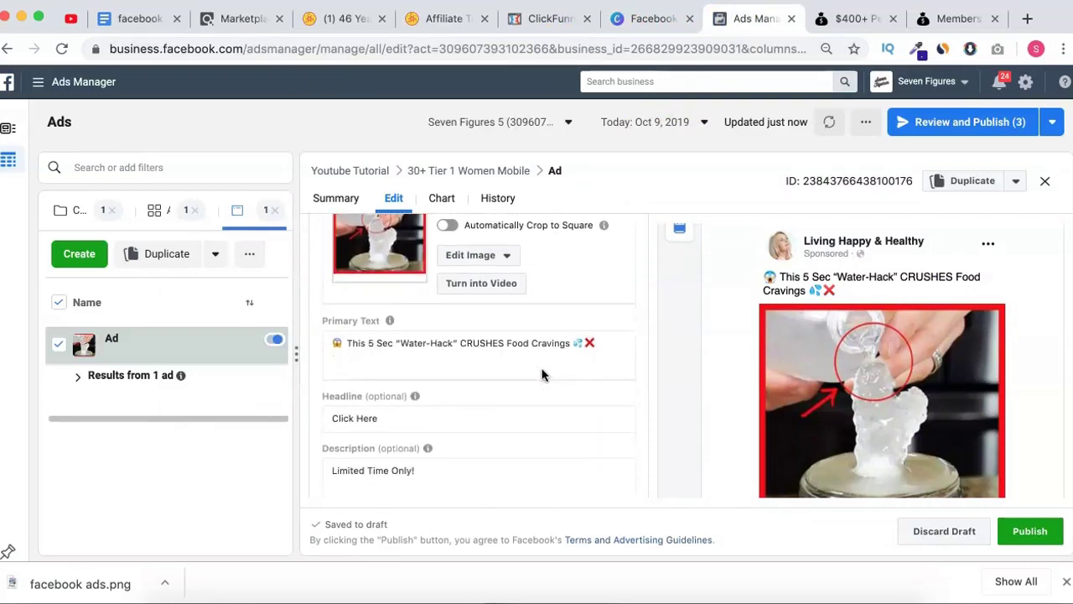
click(541, 366)
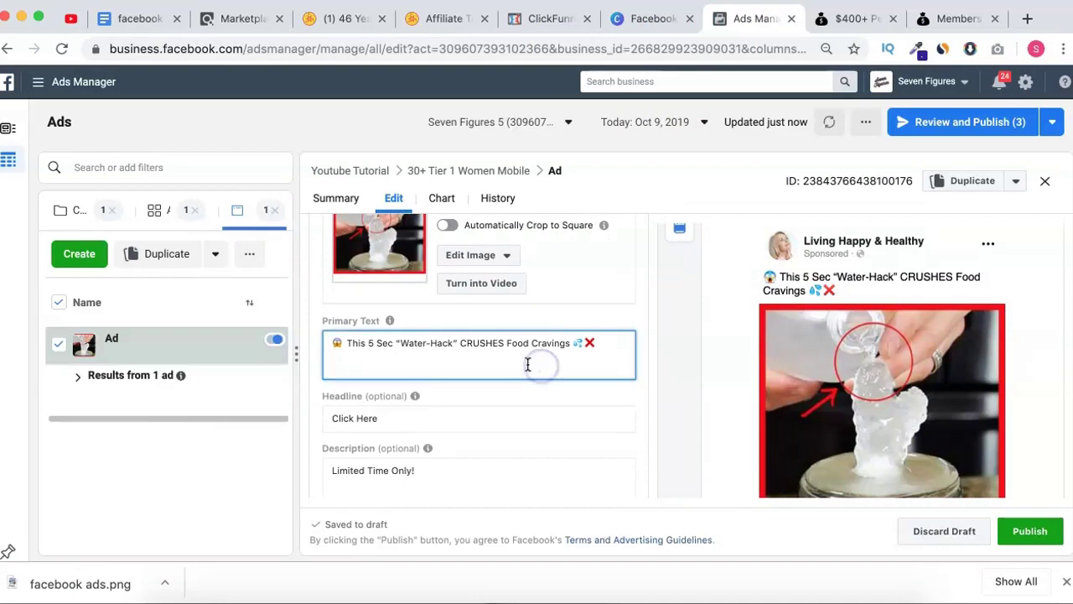
click(646, 332)
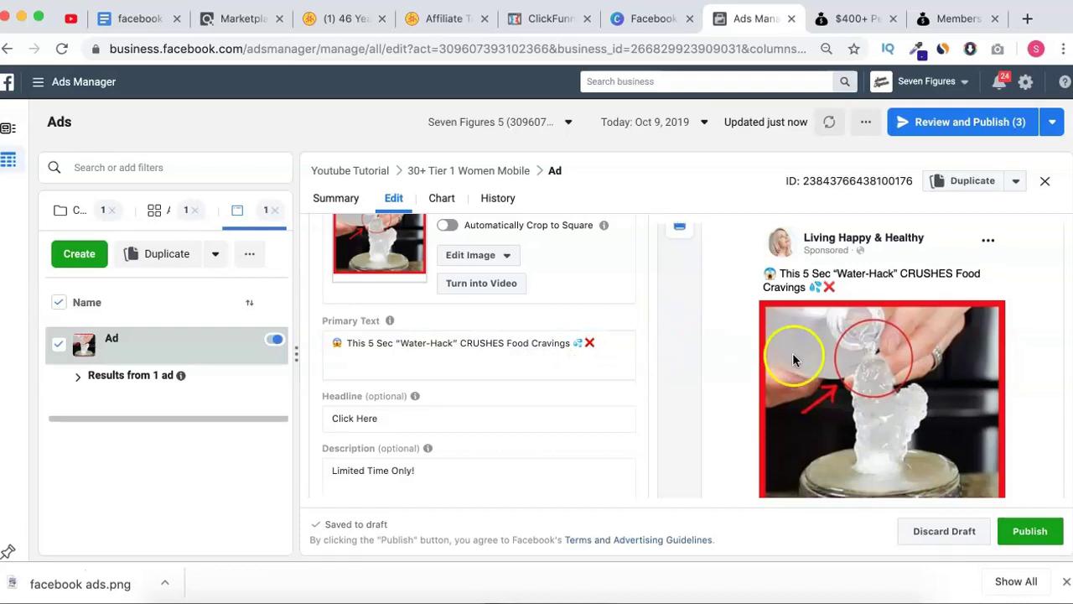
scroll(788, 349, down, 3)
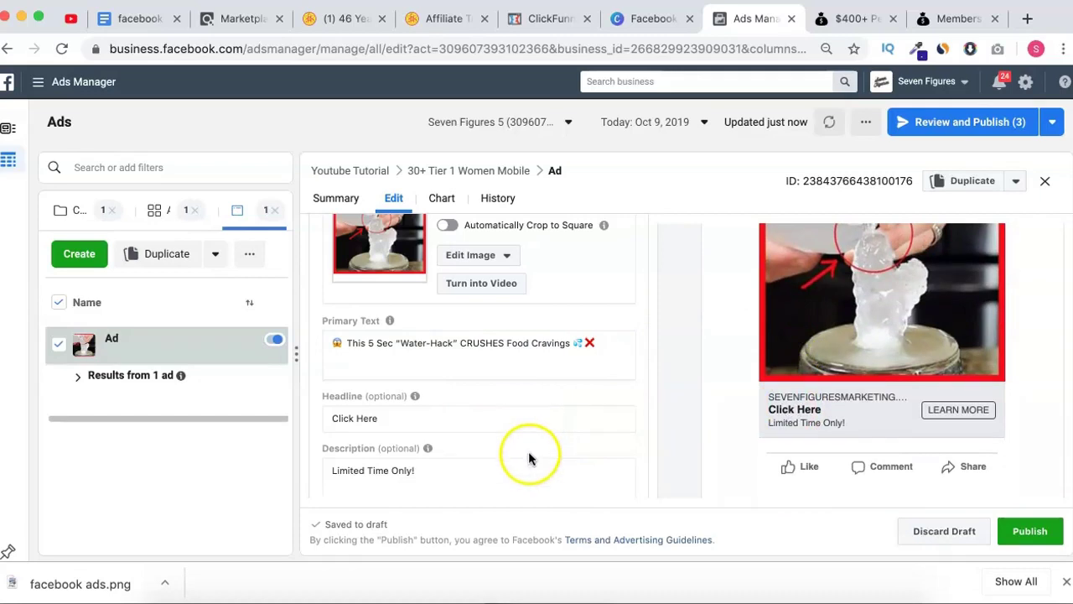
scroll(526, 457, down, 1)
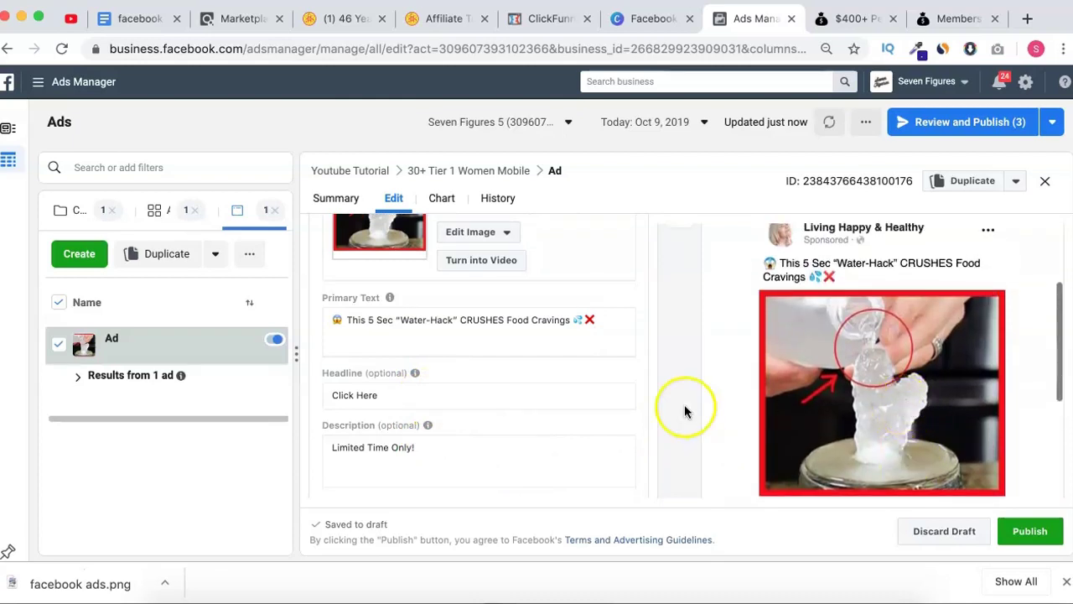
scroll(685, 409, down, 4)
scroll(623, 424, down, 5)
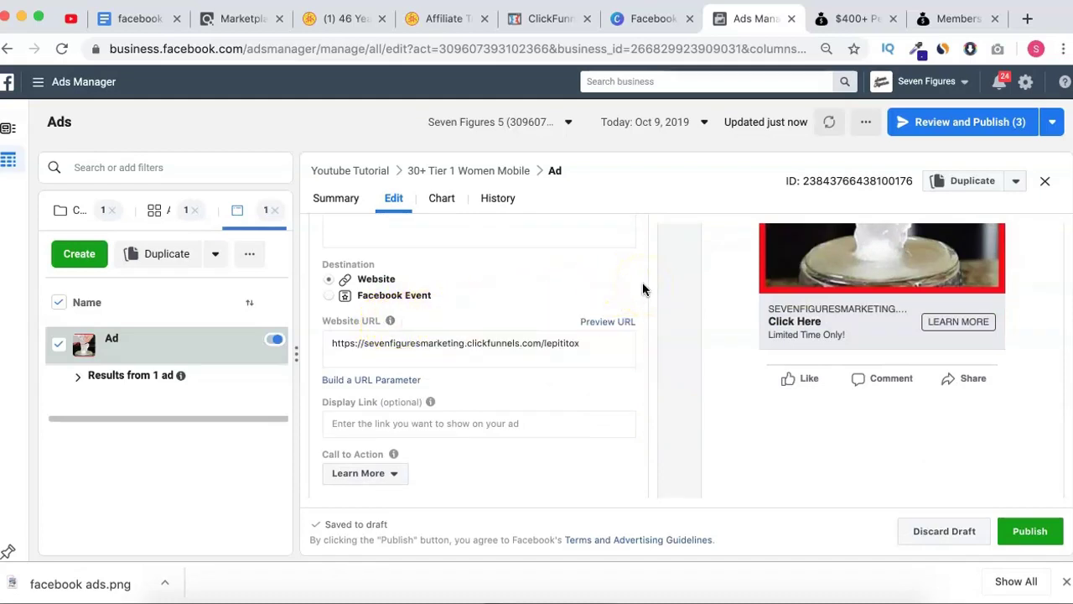
Preview the ad's website URL, follow the landing page through to the Leptitox offer, and close the preview
click(598, 326)
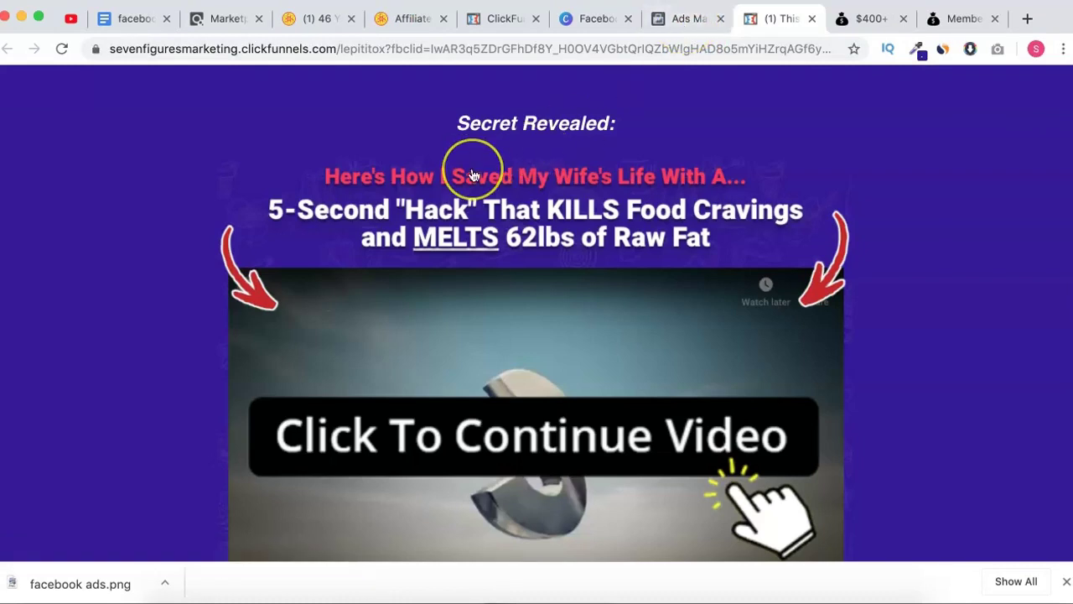
scroll(670, 316, down, 5)
scroll(666, 331, up, 4)
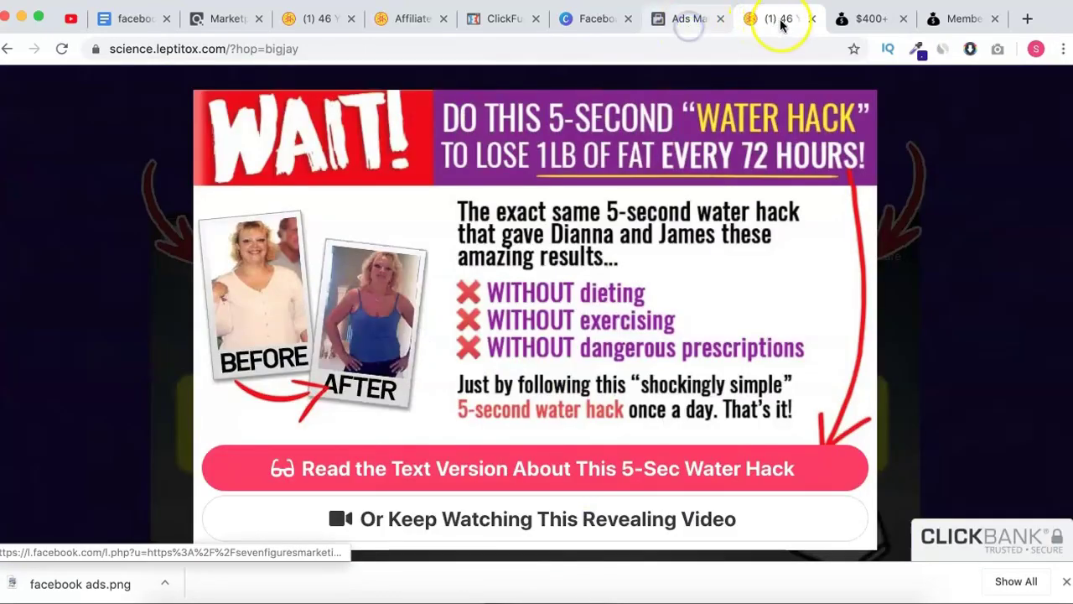
click(688, 25)
click(807, 20)
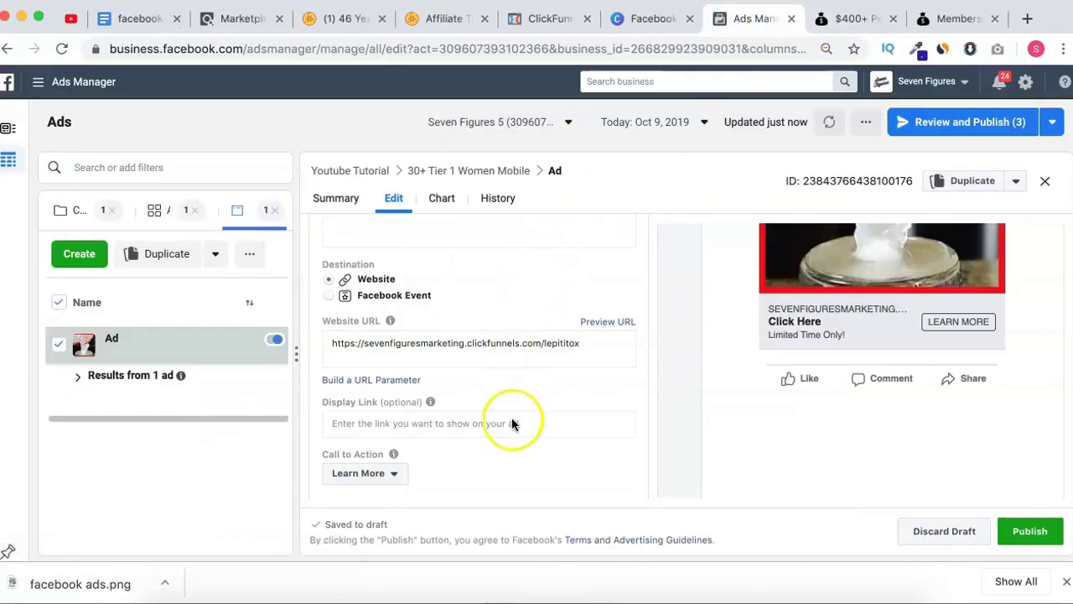
Check the ad's remaining tracking settings, dismiss the downloads bar, and return to the ad name and identity settings
scroll(511, 421, down, 5)
scroll(512, 424, down, 4)
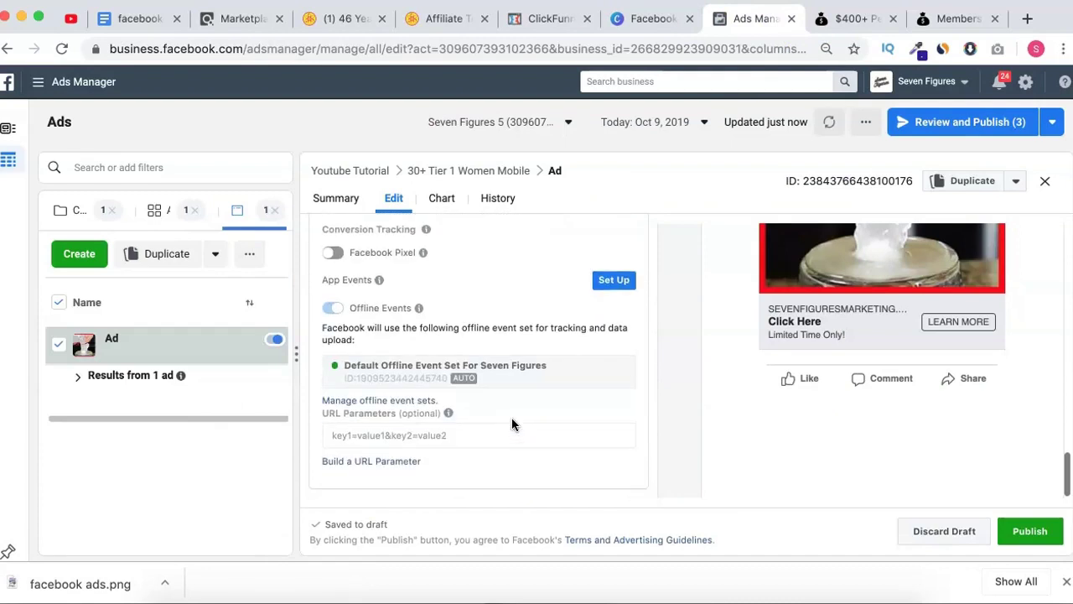
scroll(511, 424, up, 15)
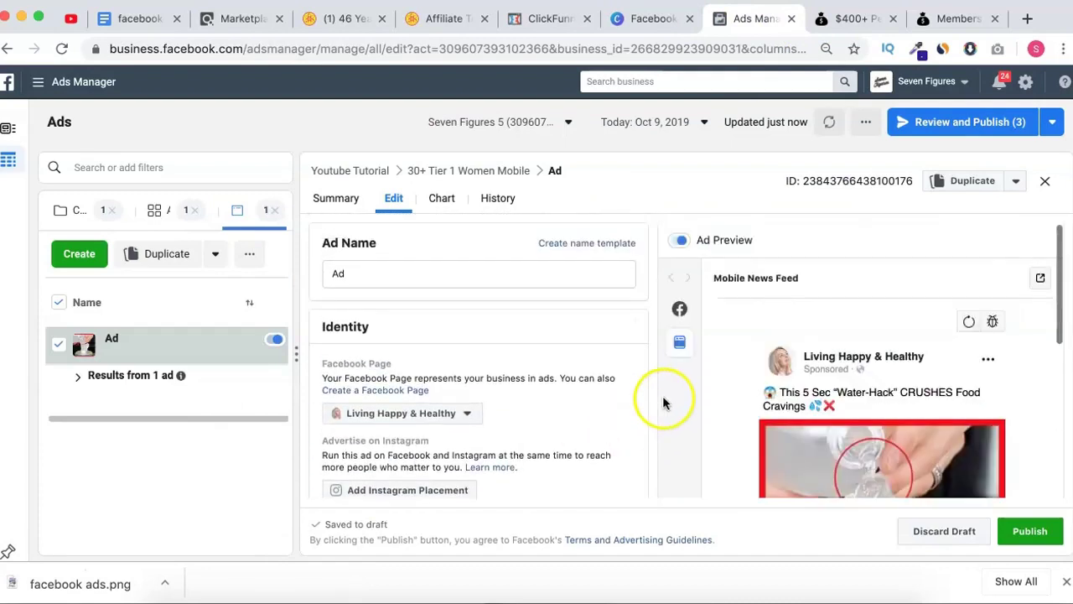
click(1063, 580)
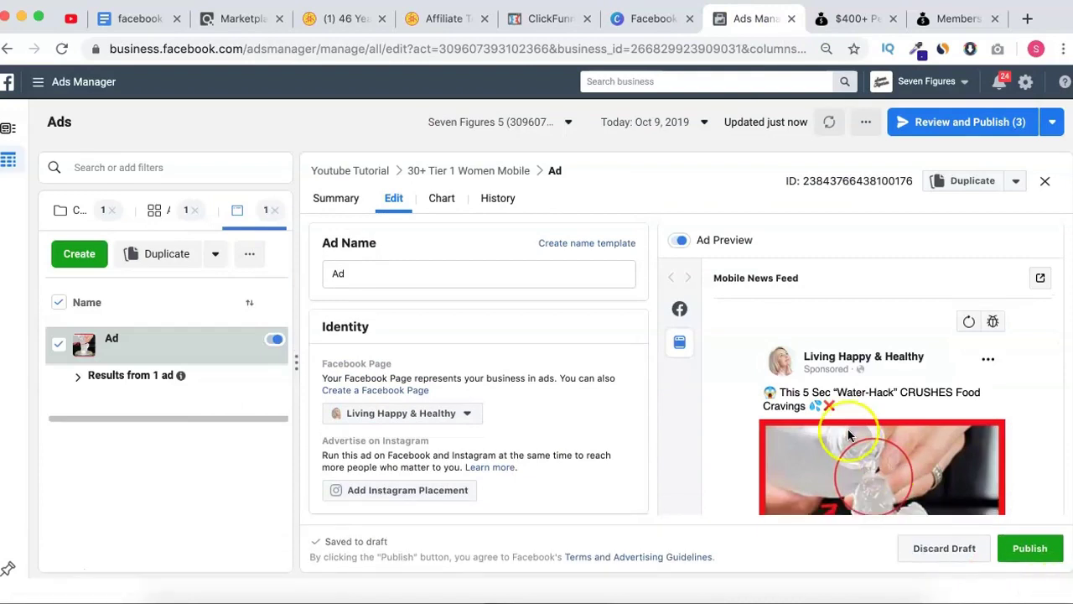
scroll(847, 403, down, 3)
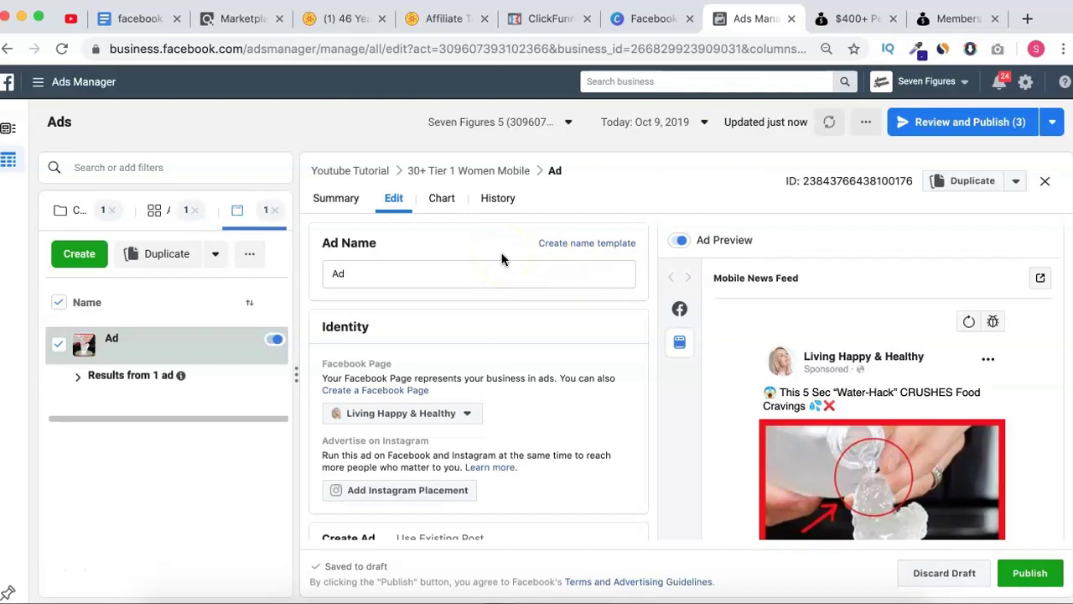
Look through the Seven Figures course opt-in page, examining its discount offer and the earnings screenshots
click(858, 19)
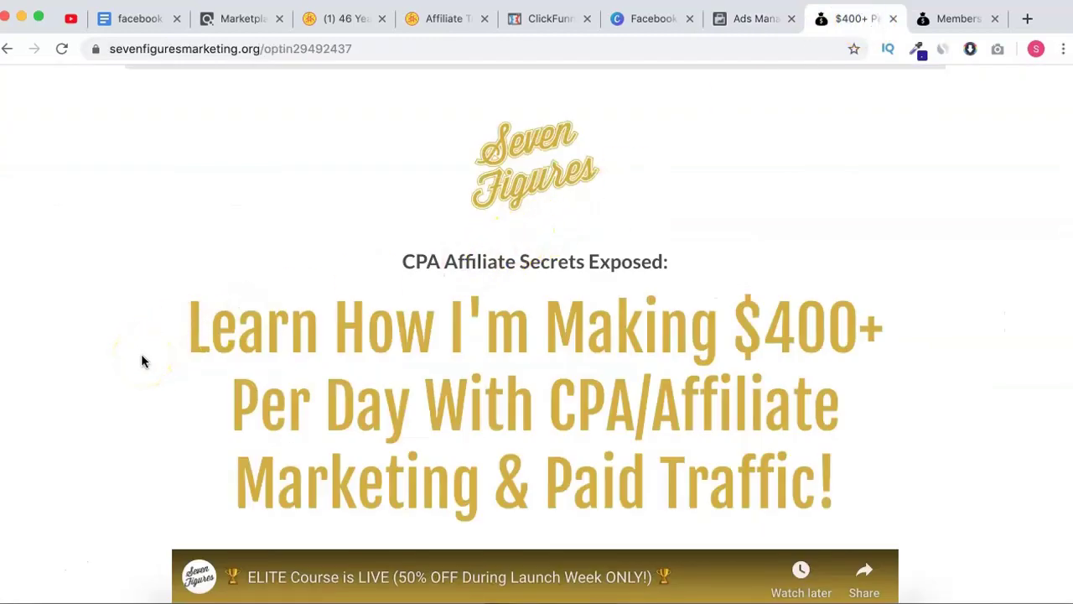
scroll(130, 372, down, 15)
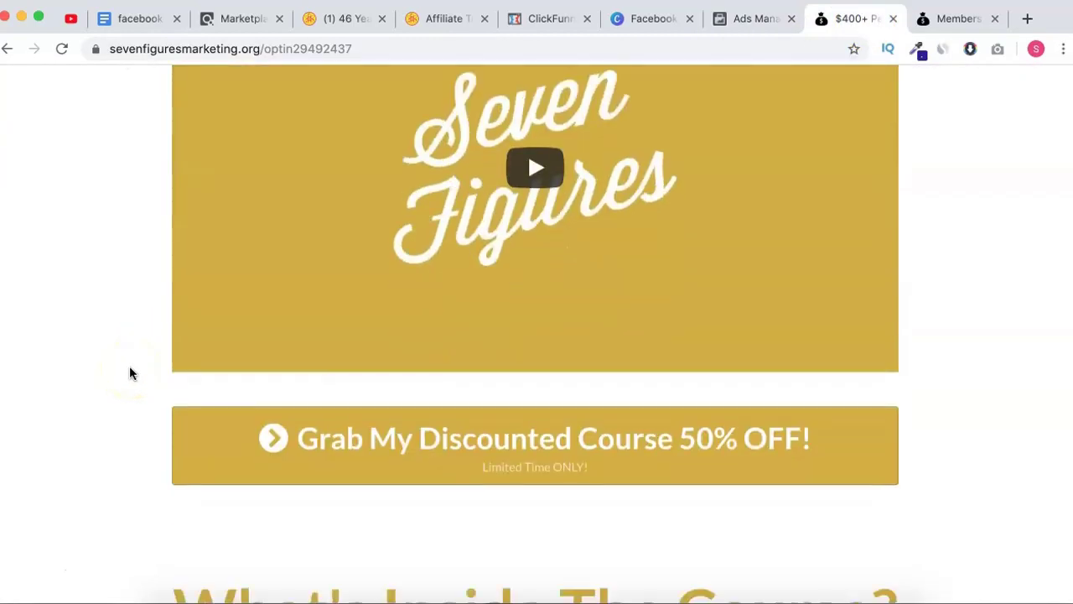
scroll(129, 365, up, 12)
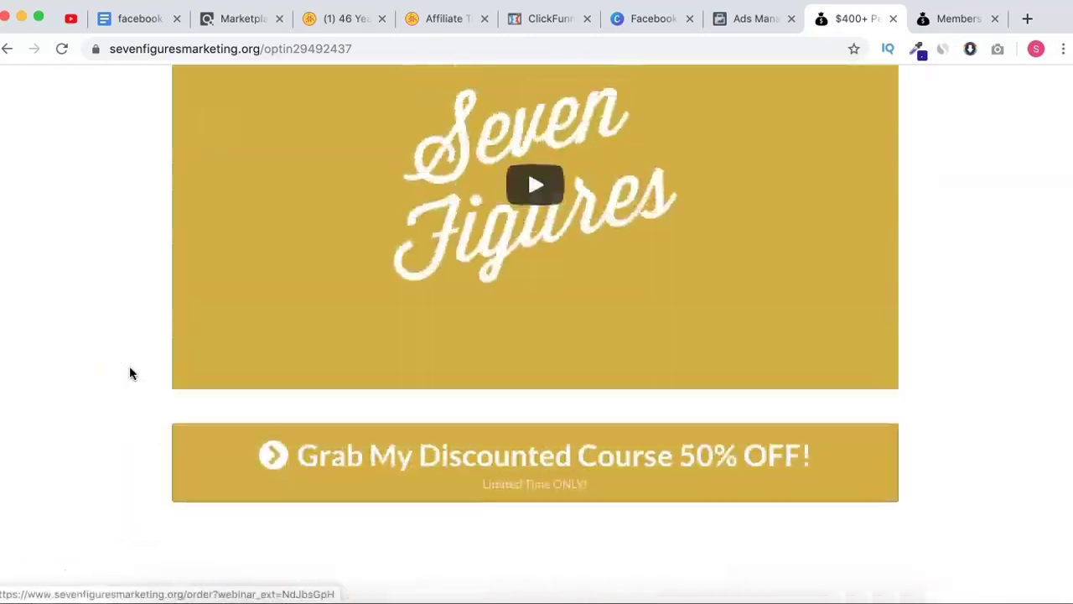
scroll(129, 365, down, 9)
scroll(129, 373, down, 15)
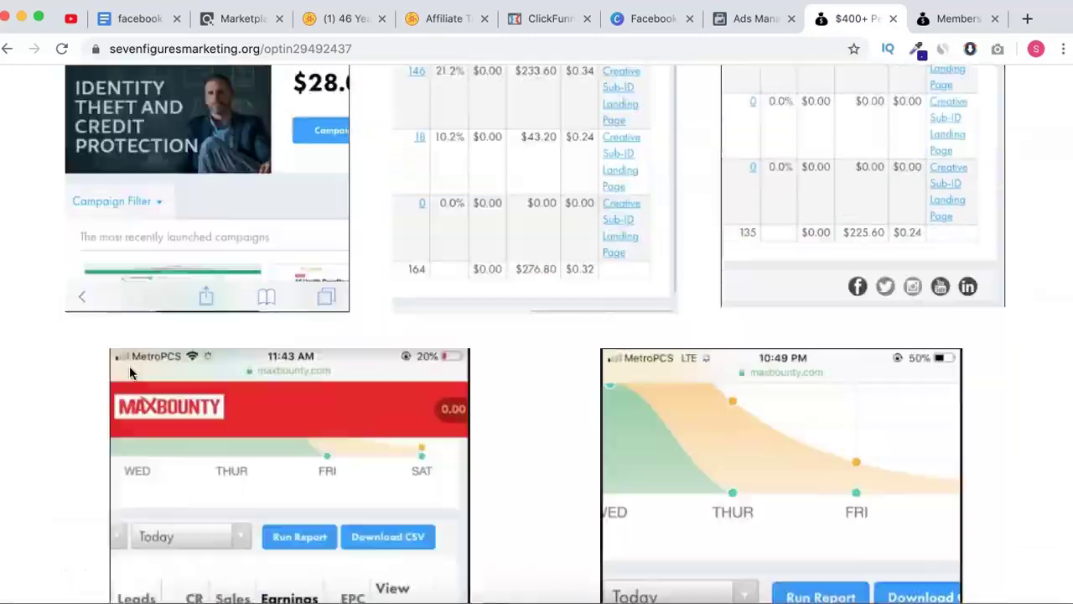
scroll(129, 365, down, 15)
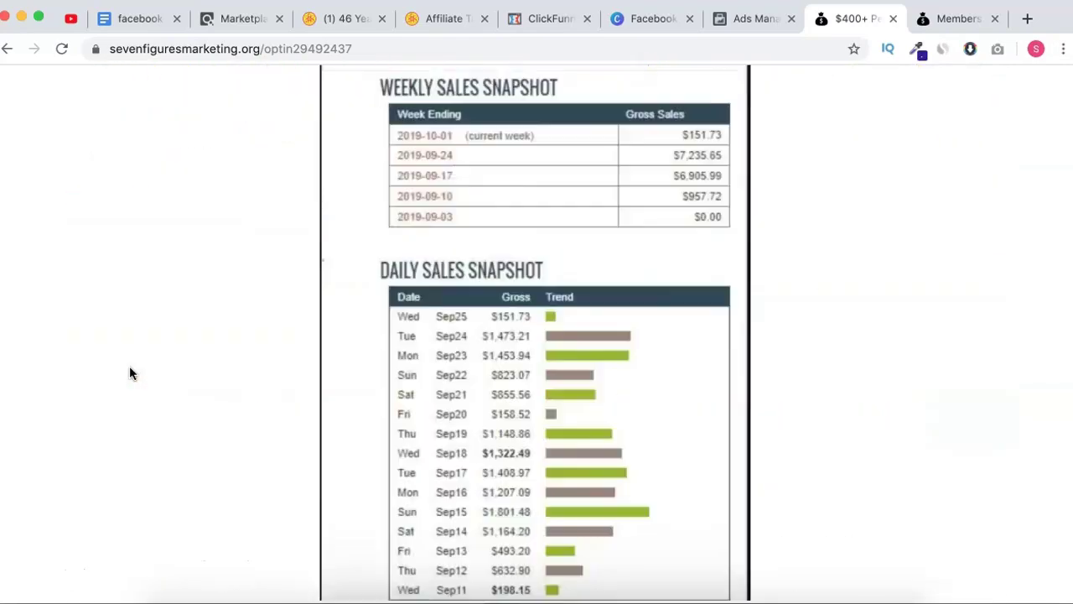
scroll(129, 374, up, 5)
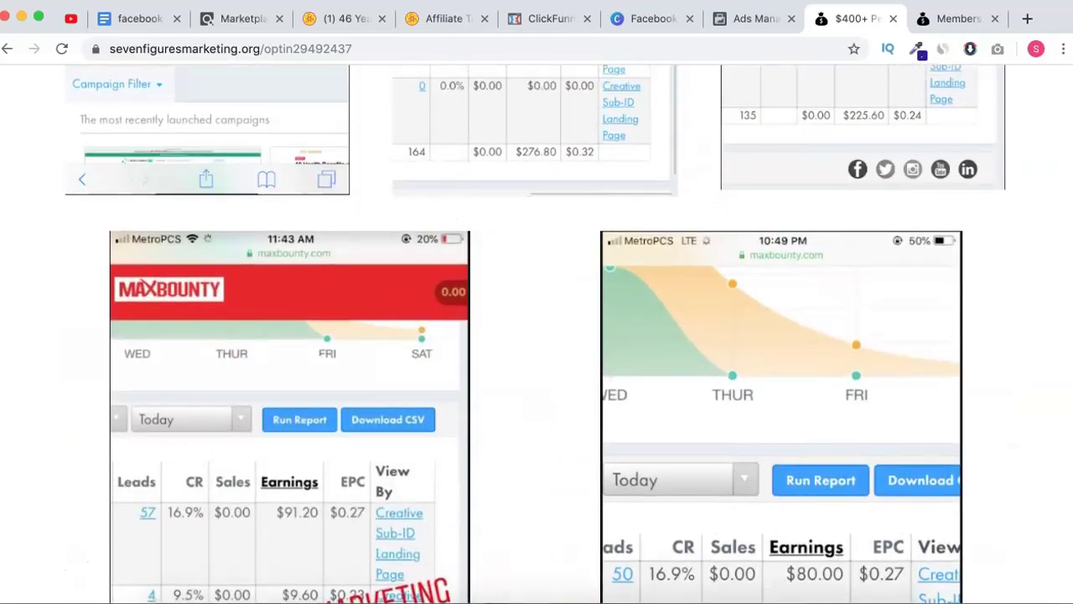
Open the course members dashboard and expand the CPA/Affiliate Networks, Offer Selection and Facebook Ads (Basics) modules
click(954, 21)
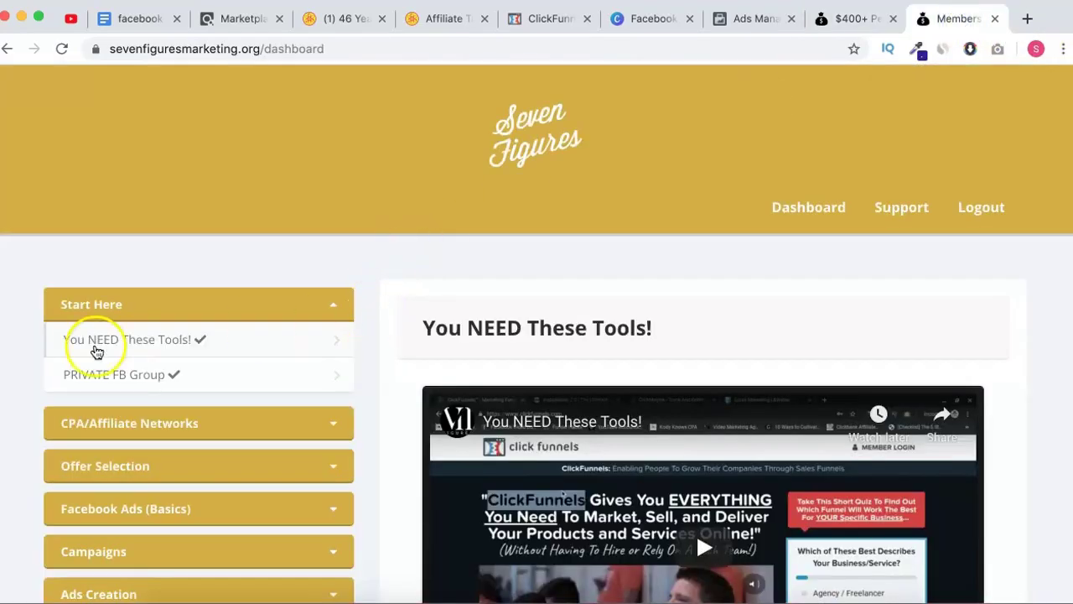
scroll(19, 376, down, 10)
scroll(19, 377, up, 9)
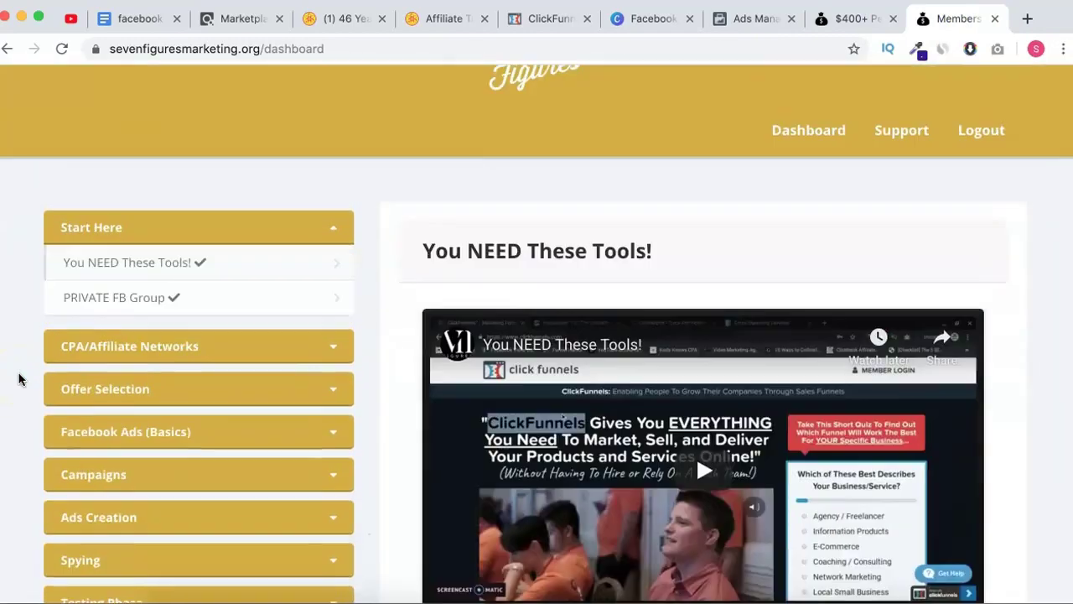
scroll(19, 378, down, 3)
click(105, 259)
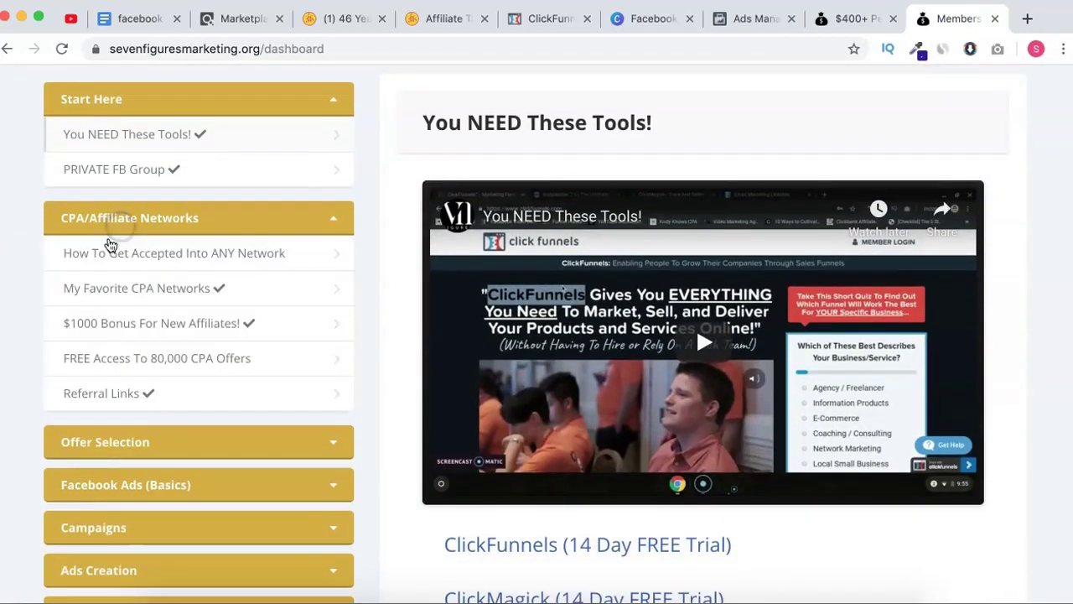
scroll(53, 327, down, 2)
click(79, 296)
scroll(81, 302, down, 3)
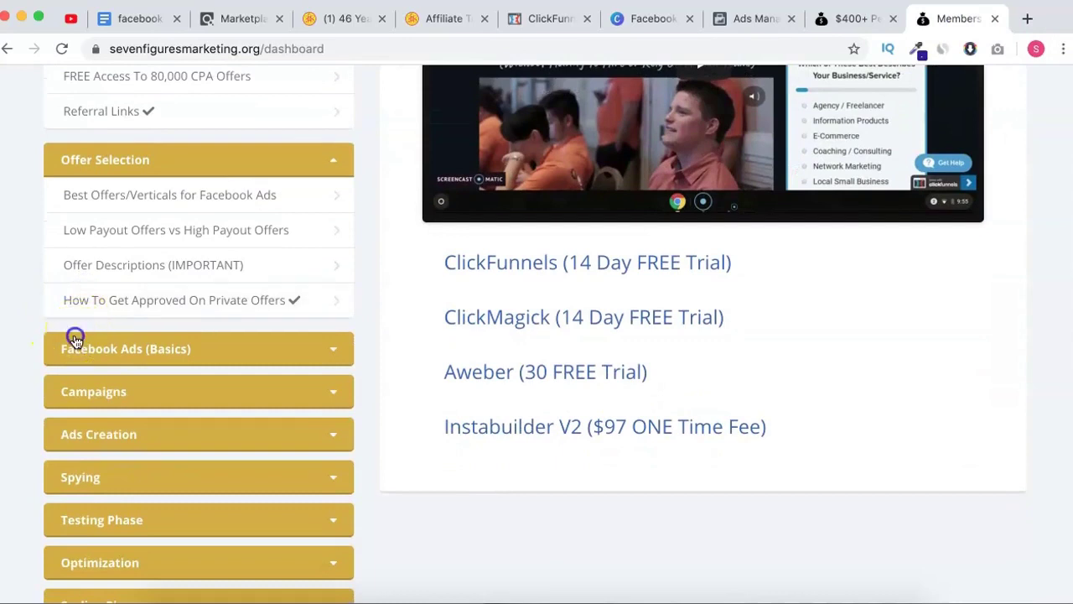
click(75, 340)
scroll(76, 337, down, 3)
Expand the Campaigns, Ads Creation, Spying, Testing Phase and Optimization modules to view their lessons
scroll(88, 318, down, 1)
click(91, 311)
scroll(92, 310, down, 4)
click(84, 360)
scroll(84, 361, down, 4)
click(84, 366)
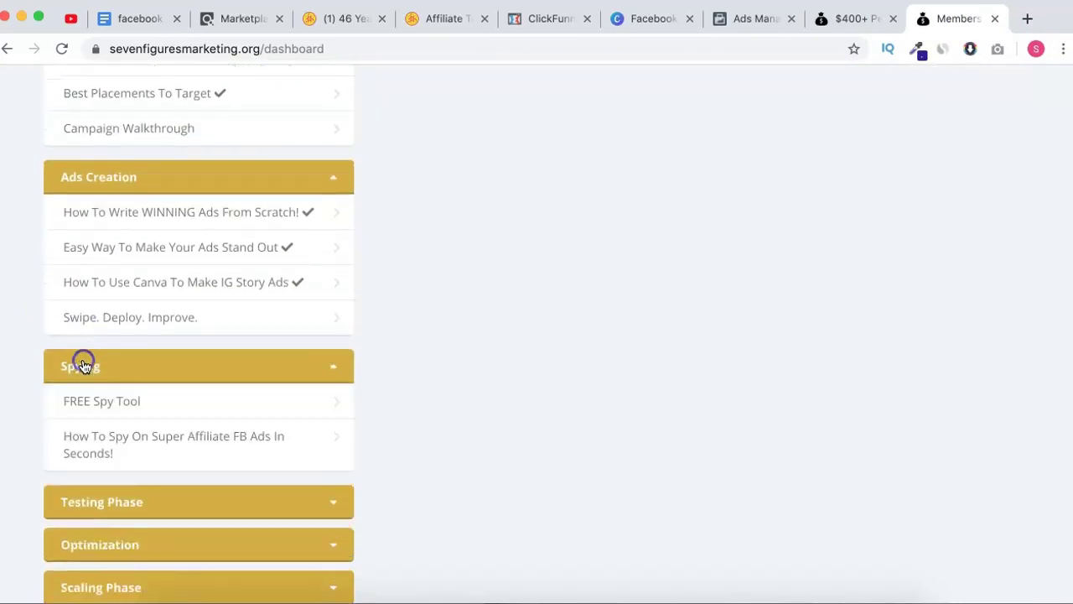
scroll(84, 365, down, 3)
click(84, 367)
scroll(84, 360, down, 4)
click(88, 352)
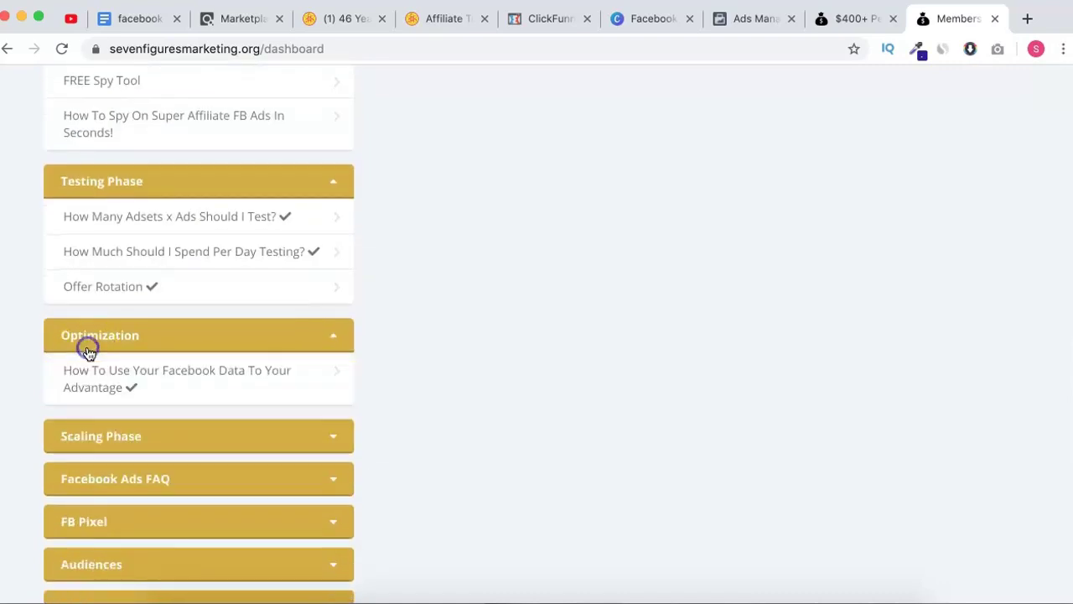
Expand the Scaling Phase, Facebook Ads FAQ and FB Pixel modules to view their lessons
scroll(88, 351, down, 3)
click(89, 314)
scroll(89, 317, down, 4)
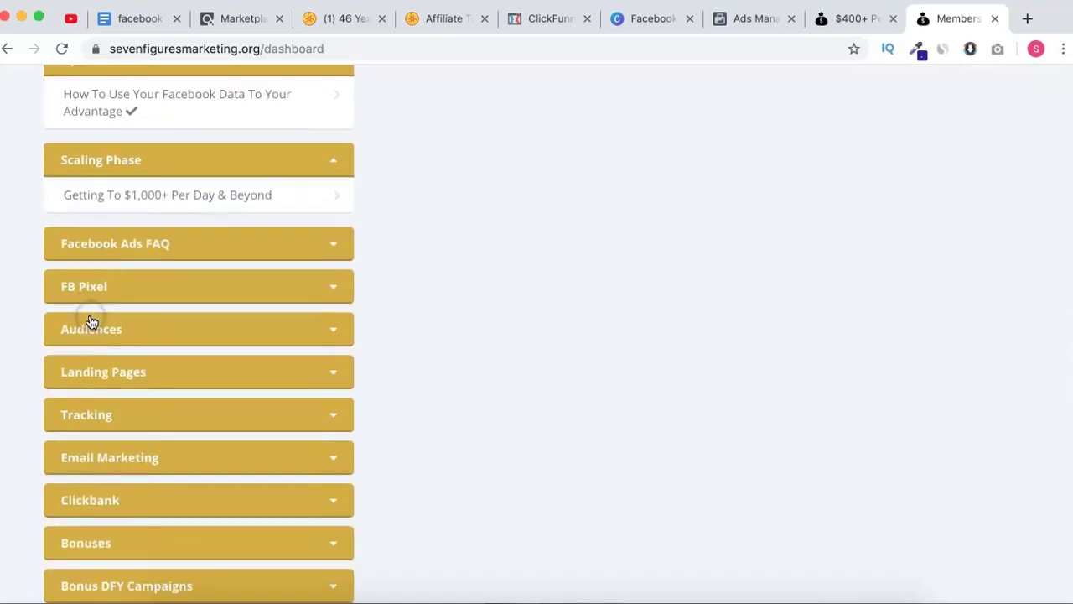
click(90, 252)
scroll(89, 252, down, 3)
click(91, 256)
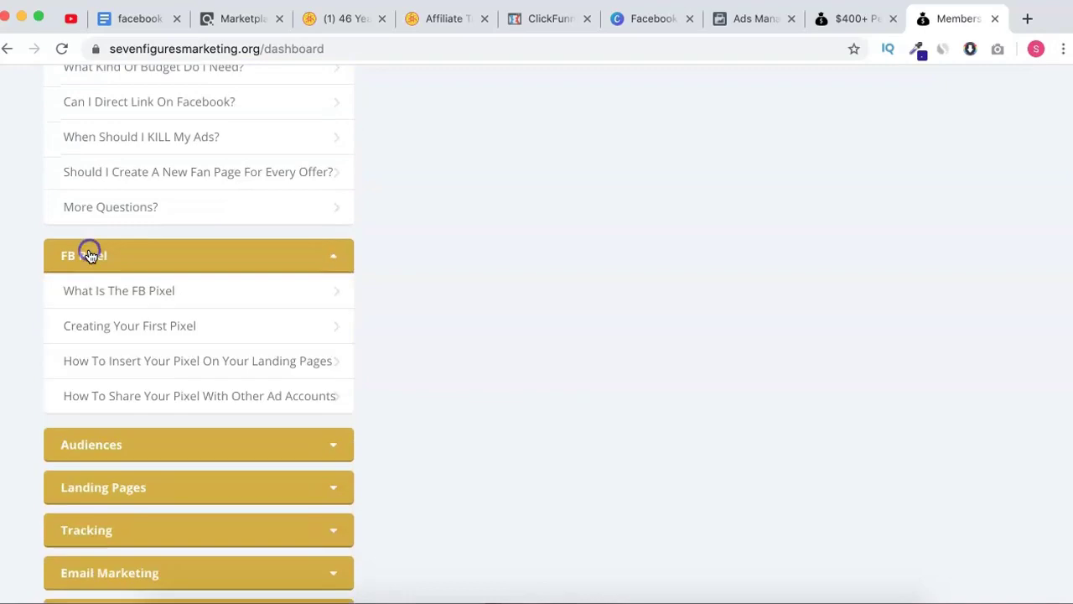
Expand the Audiences, Landing Pages, Tracking and Email Marketing modules and look through their lessons
scroll(91, 256, down, 3)
click(75, 282)
scroll(75, 281, down, 3)
click(74, 278)
scroll(75, 285, down, 3)
click(75, 326)
scroll(77, 330, down, 1)
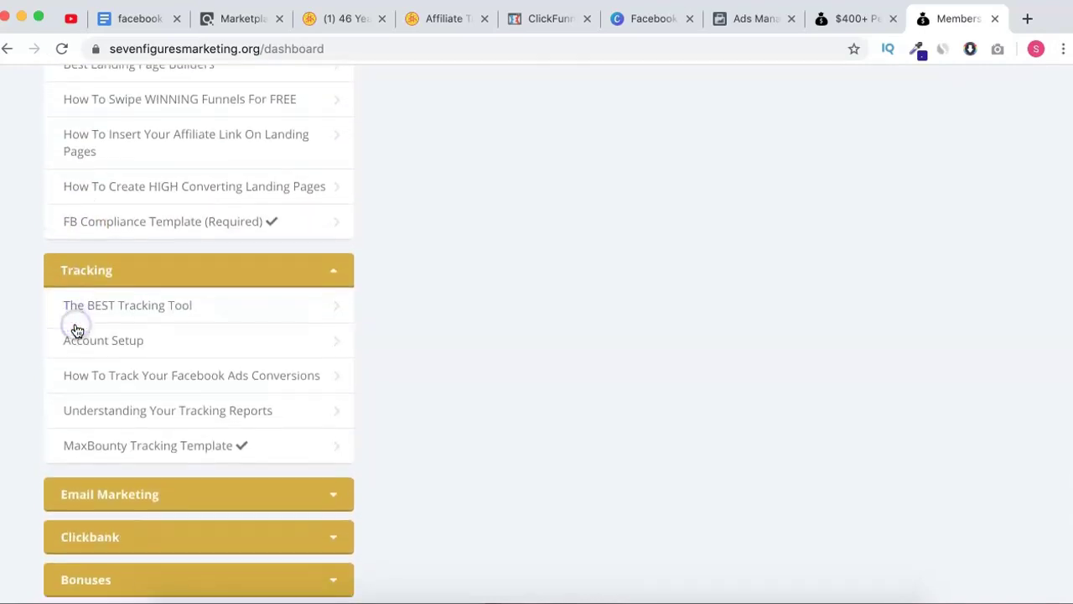
scroll(18, 338, down, 3)
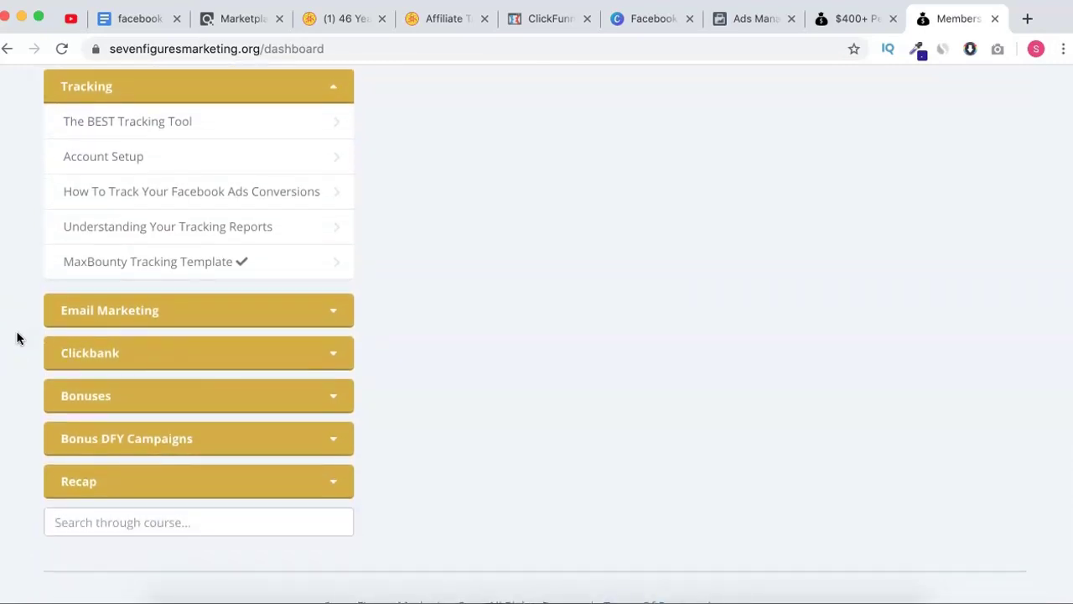
click(73, 323)
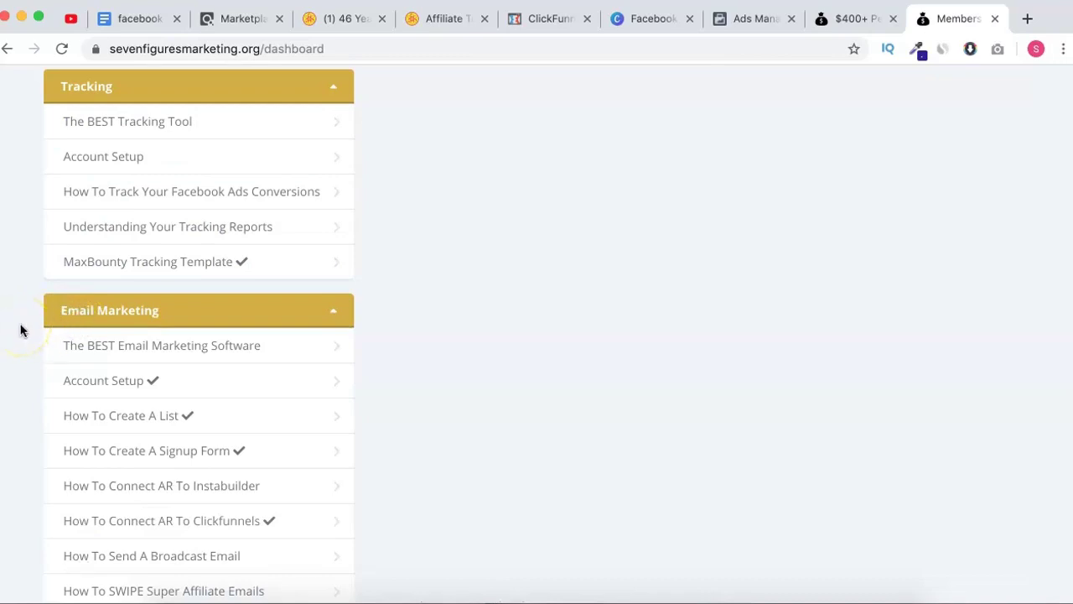
scroll(20, 330, down, 10)
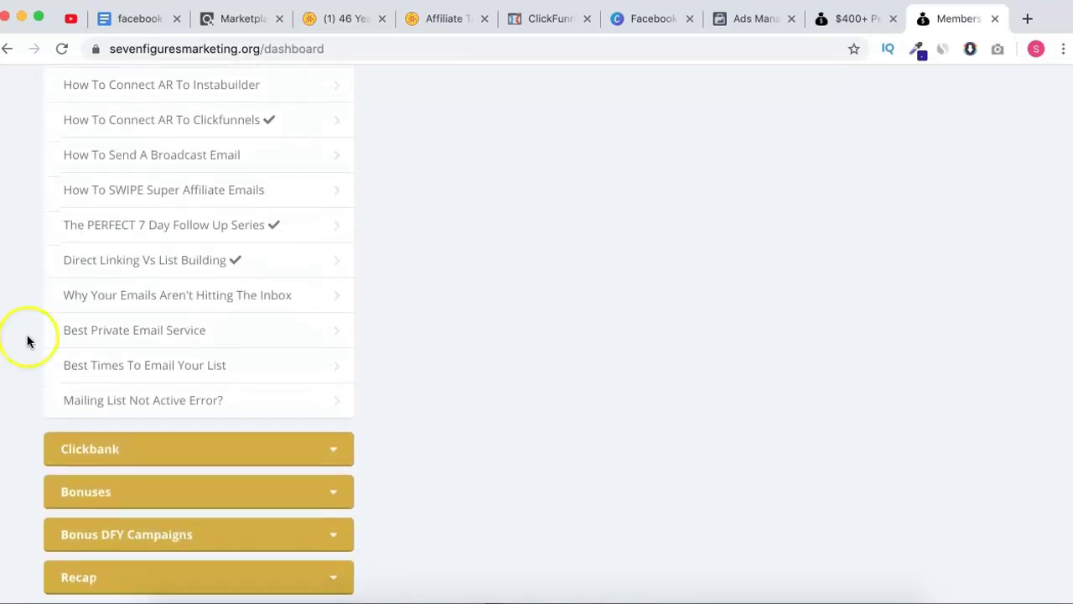
Expand the Clickbank, Bonuses, Bonus DFY Campaigns and Recap modules to view their lessons
click(75, 450)
scroll(75, 451, down, 10)
click(117, 388)
scroll(117, 389, down, 4)
click(115, 366)
scroll(113, 366, down, 2)
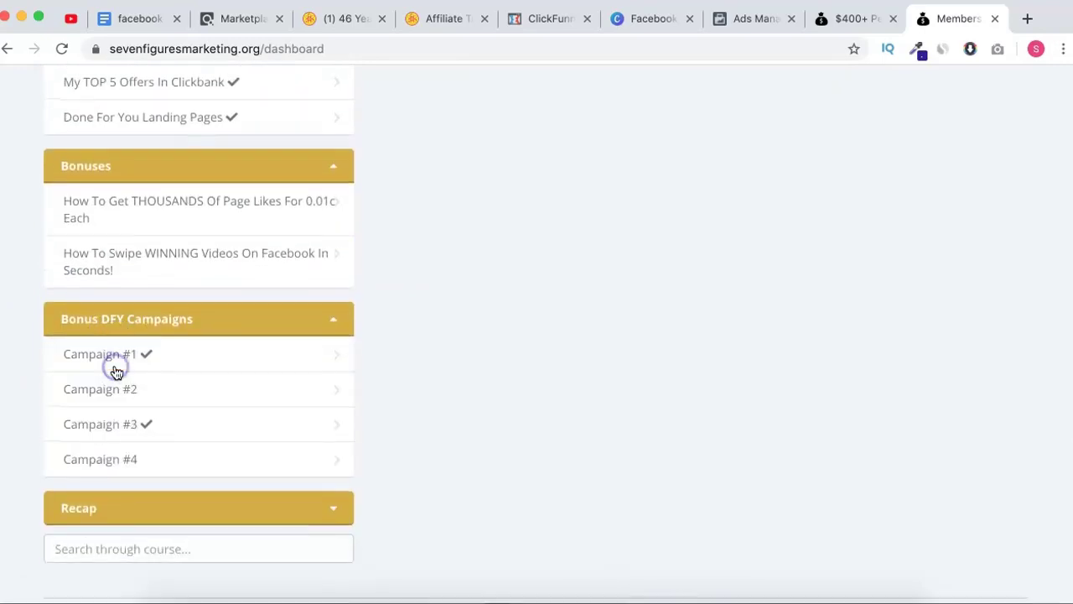
click(84, 462)
Leave the course members dashboard and return to the ad's edit view in Ads Manager
scroll(34, 394, up, 20)
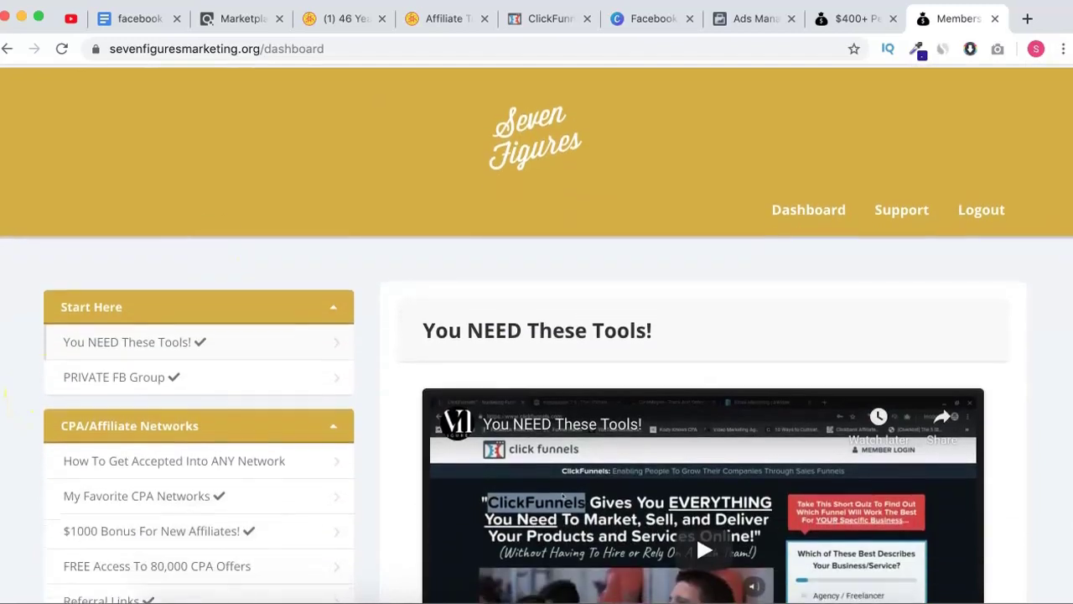
click(819, 21)
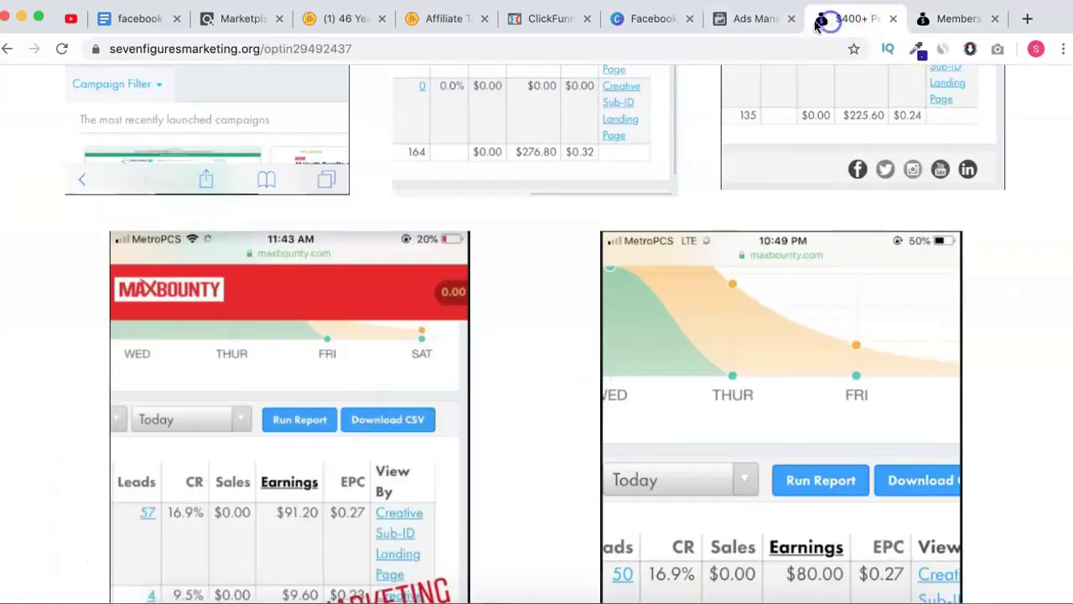
click(752, 21)
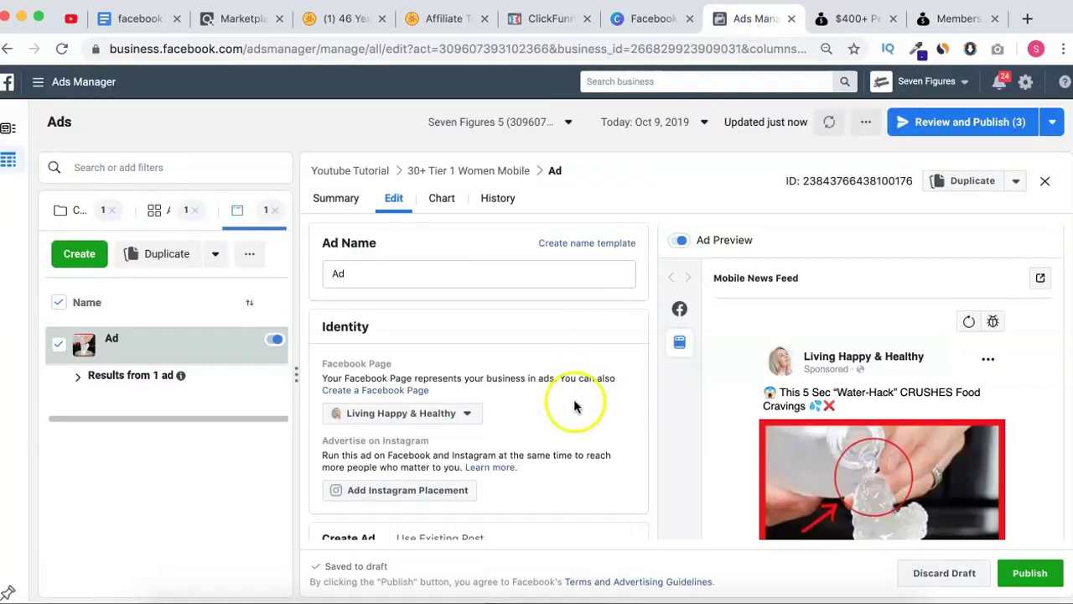